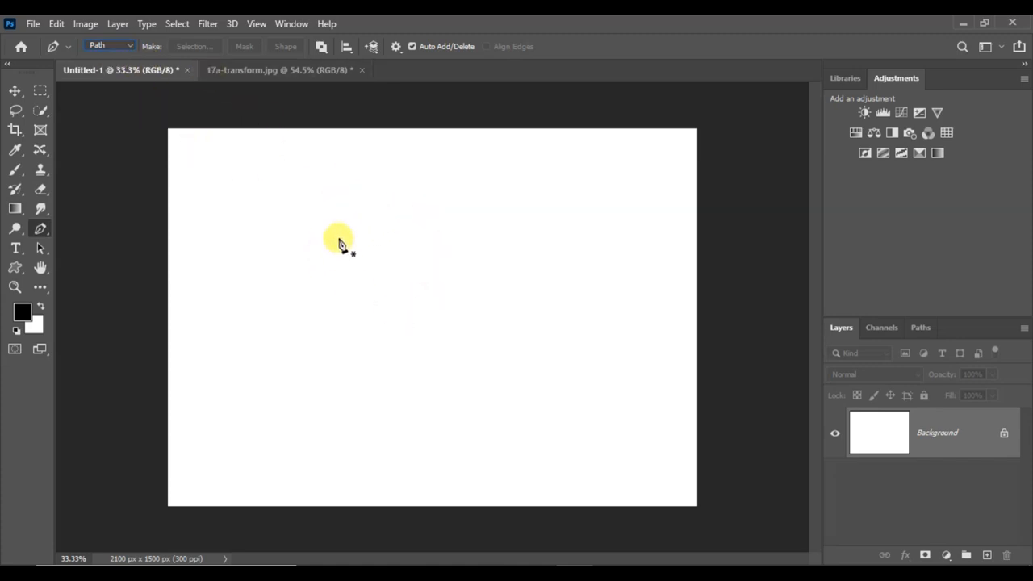
Draw an open Pen tool path with a straight segment rising to a corner, followed by a curved segment descending from that corner
{"action": "left_click", "coordinate": [258, 272]}
{"action": "left_click", "coordinate": [427, 221]}
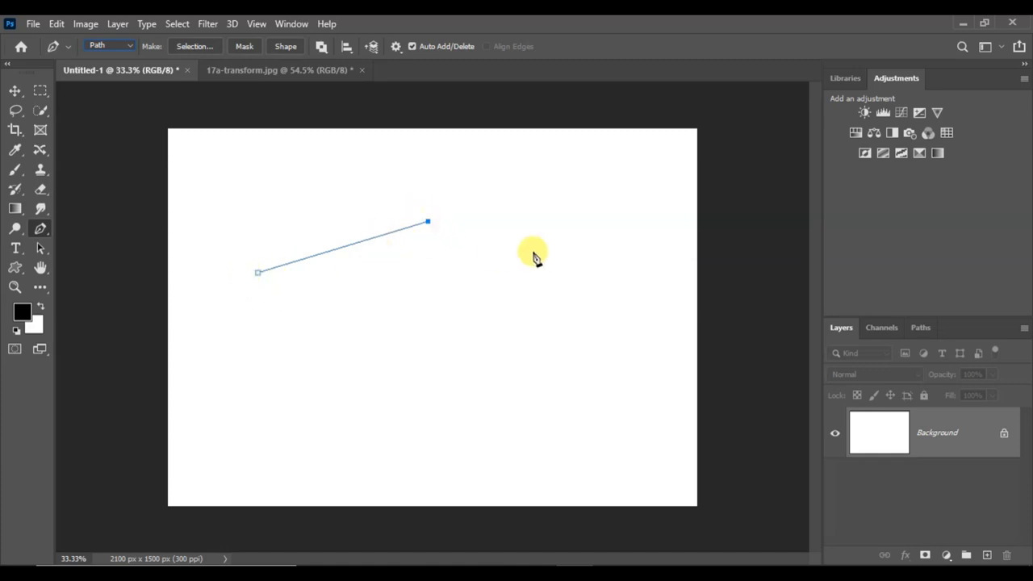
{"action": "left_click", "coordinate": [344, 248]}
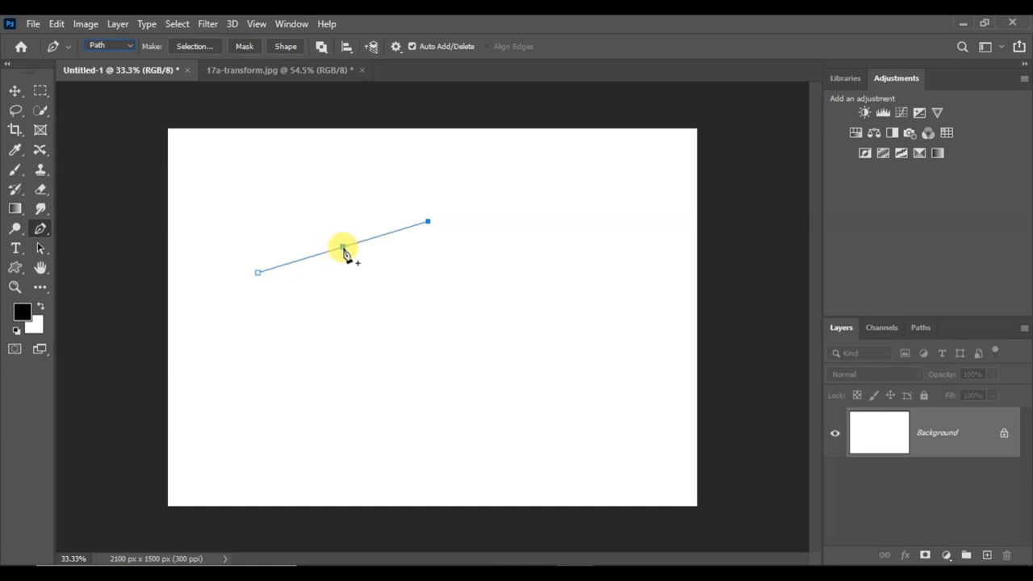
{"action": "left_click", "coordinate": [344, 248]}
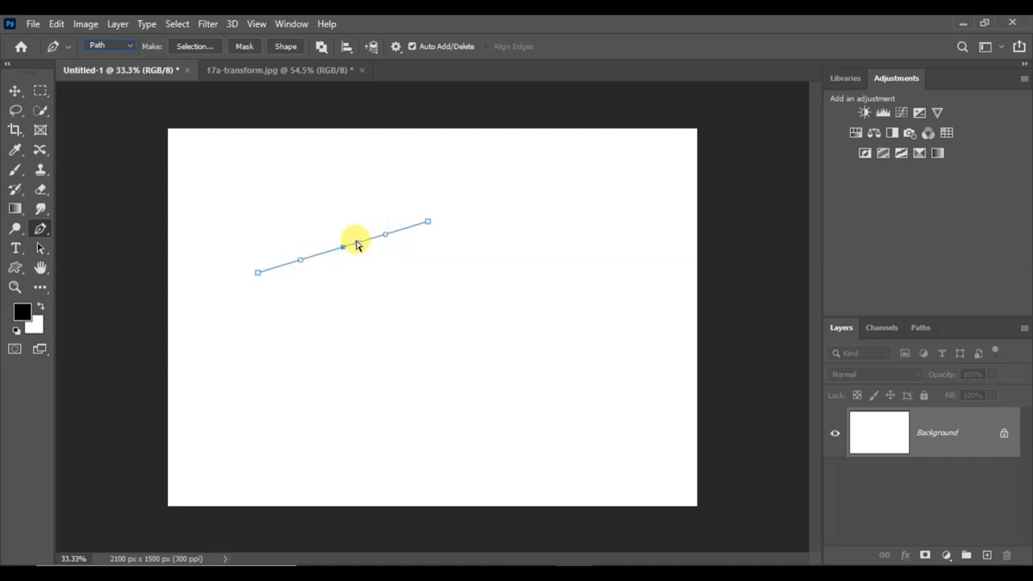
{"action": "key", "text": "ctrl+z"}
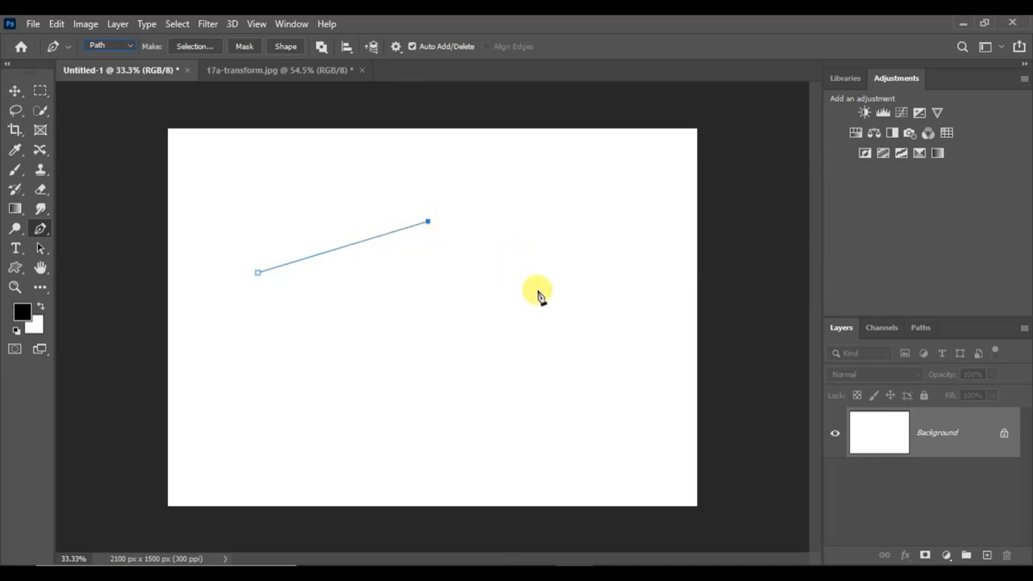
{"action": "left_click", "coordinate": [537, 292]}
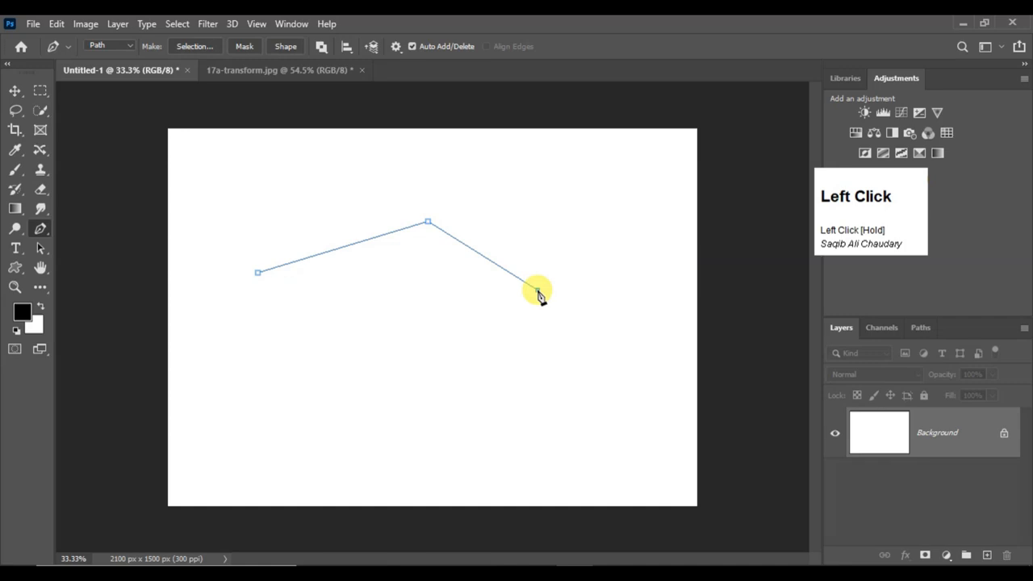
{"action": "left_click_drag", "start_coordinate": [538, 293], "coordinate": [575, 260]}
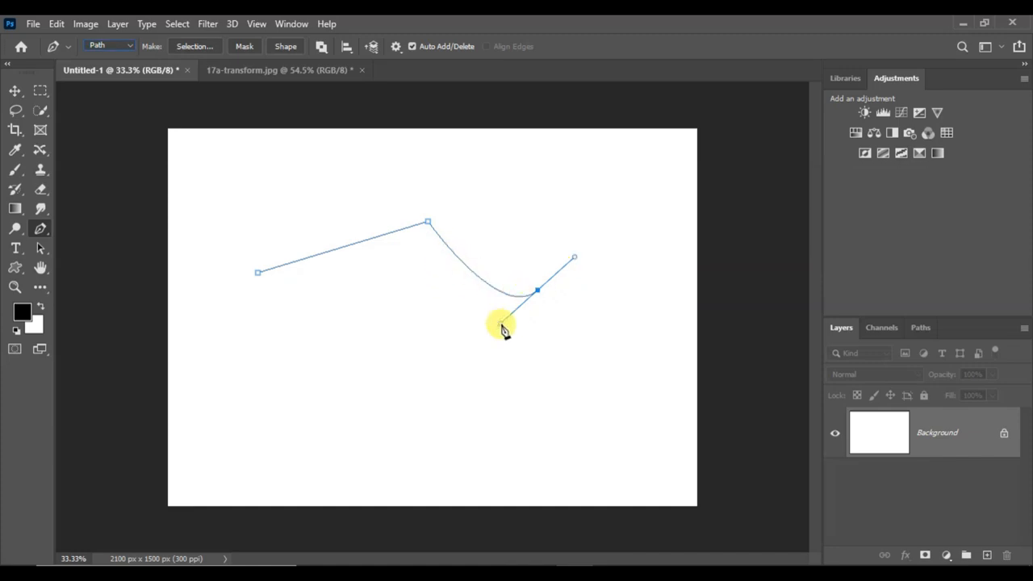
{"action": "left_click", "coordinate": [491, 286]}
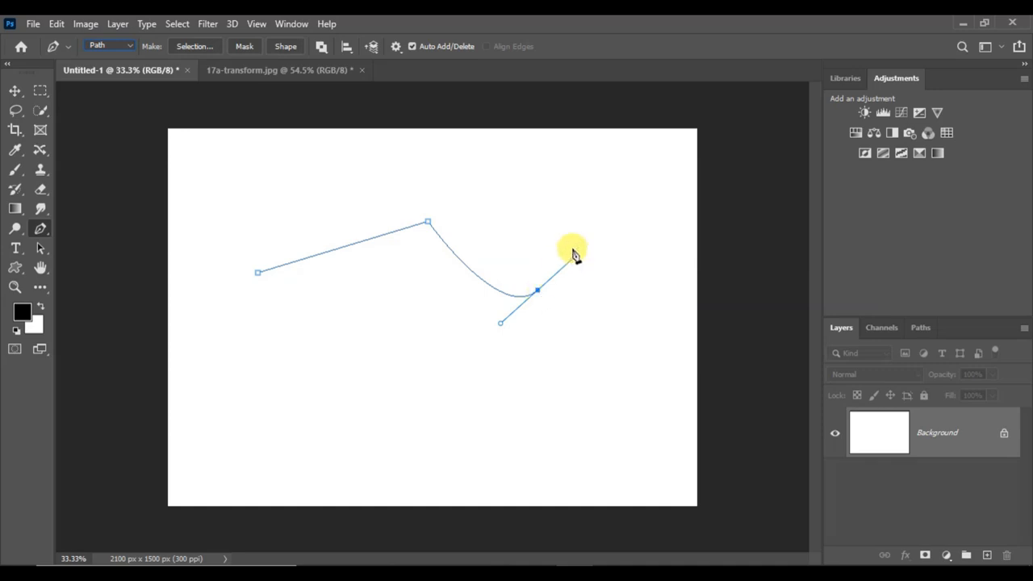
Extend the path around the lower side of the canvas with straight and curved segments, closing it at its starting anchor
{"action": "left_click", "coordinate": [625, 291]}
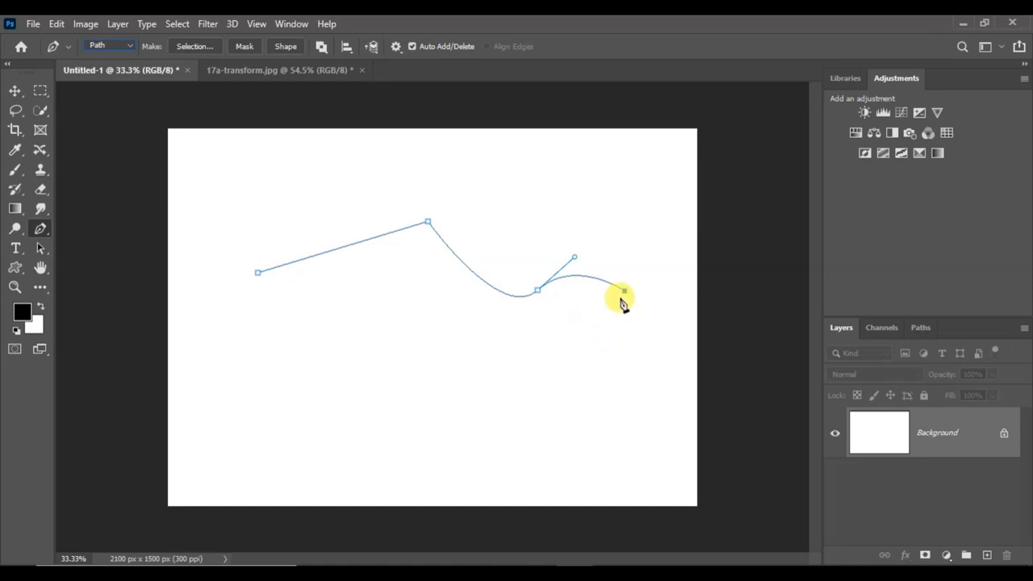
{"action": "left_click", "coordinate": [614, 349]}
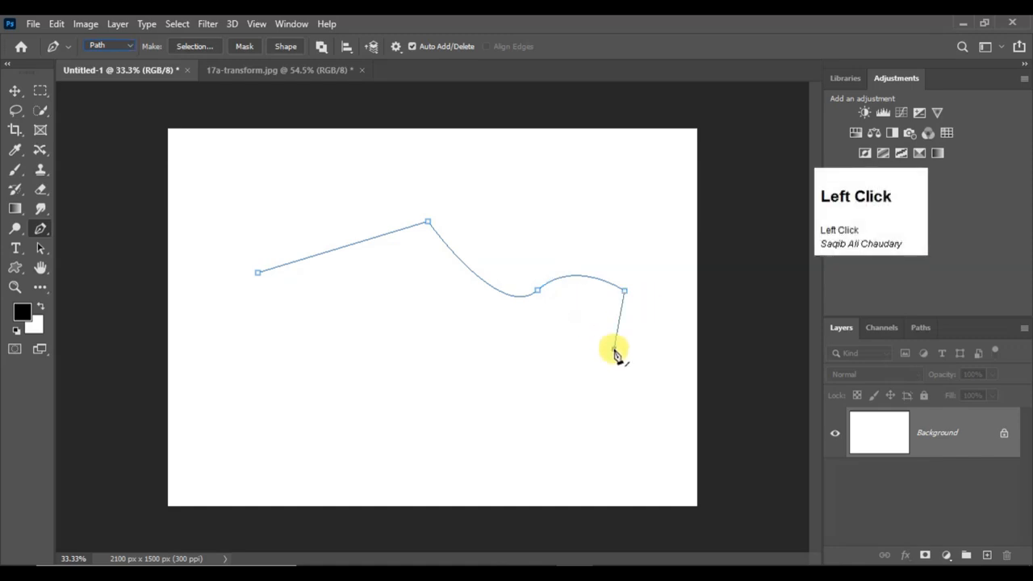
{"action": "left_click", "coordinate": [558, 375]}
{"action": "left_click", "coordinate": [512, 385]}
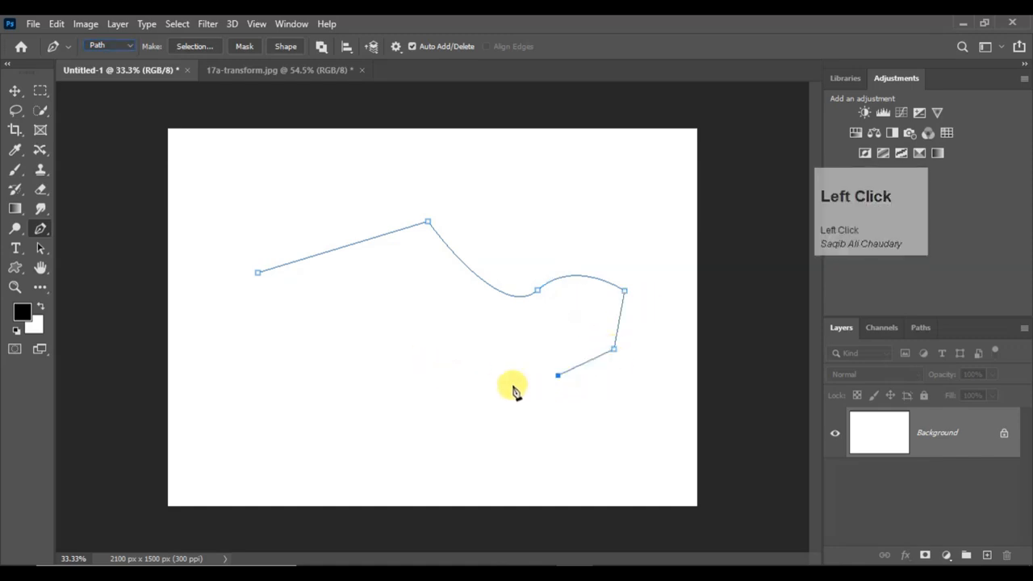
{"action": "left_click_drag", "start_coordinate": [286, 338], "coordinate": [271, 362]}
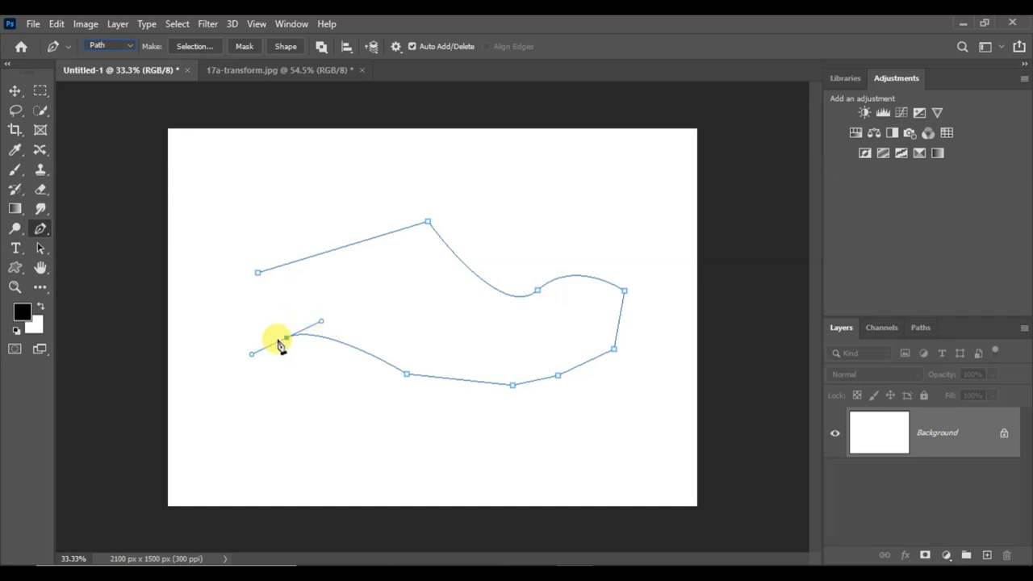
{"action": "left_click", "coordinate": [258, 274]}
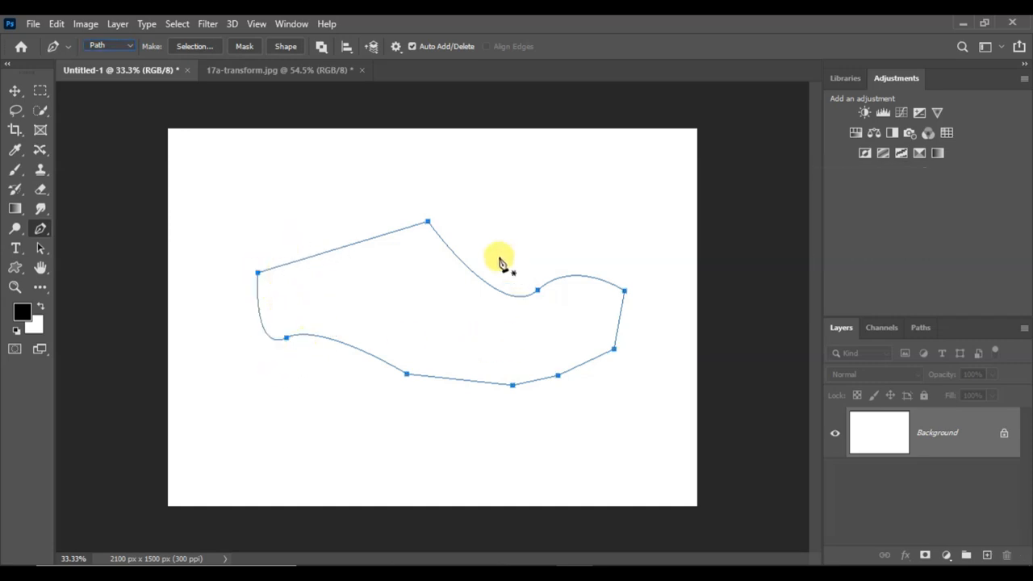
Convert the closed path into a new anti-aliased selection with a feather radius of 0 pixels
{"action": "right_click", "coordinate": [420, 284]}
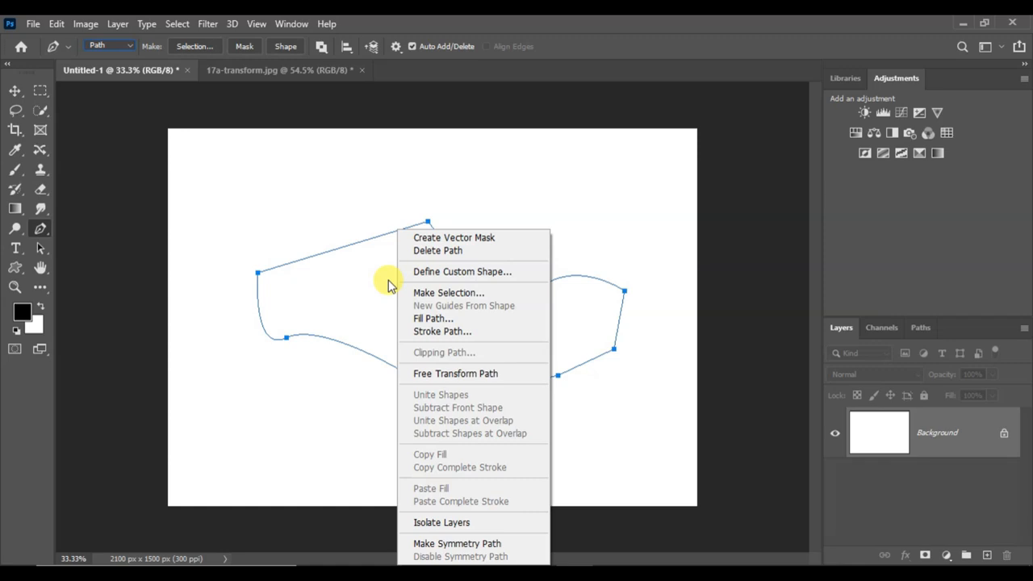
{"action": "right_click", "coordinate": [396, 284]}
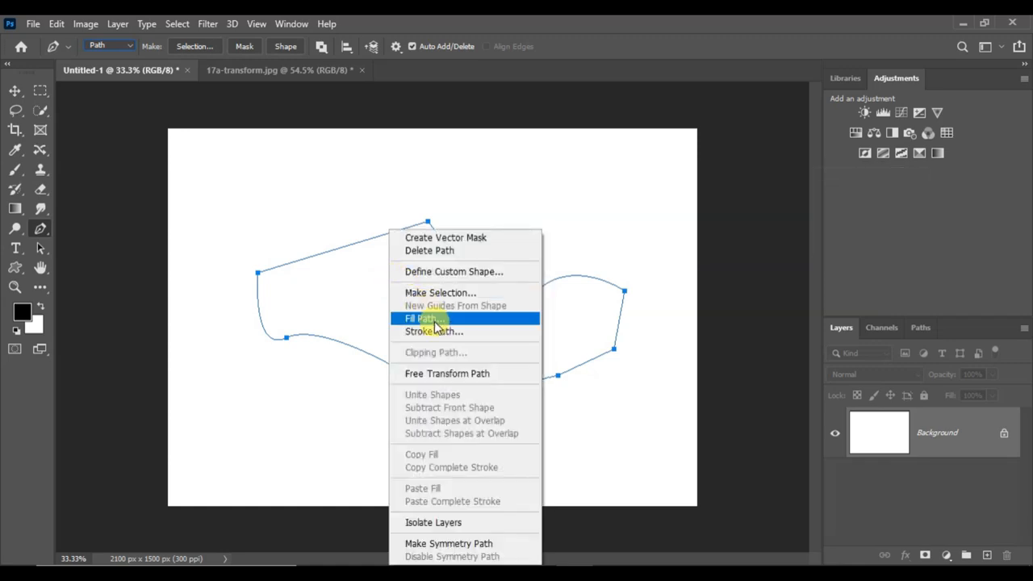
{"action": "left_click", "coordinate": [450, 293]}
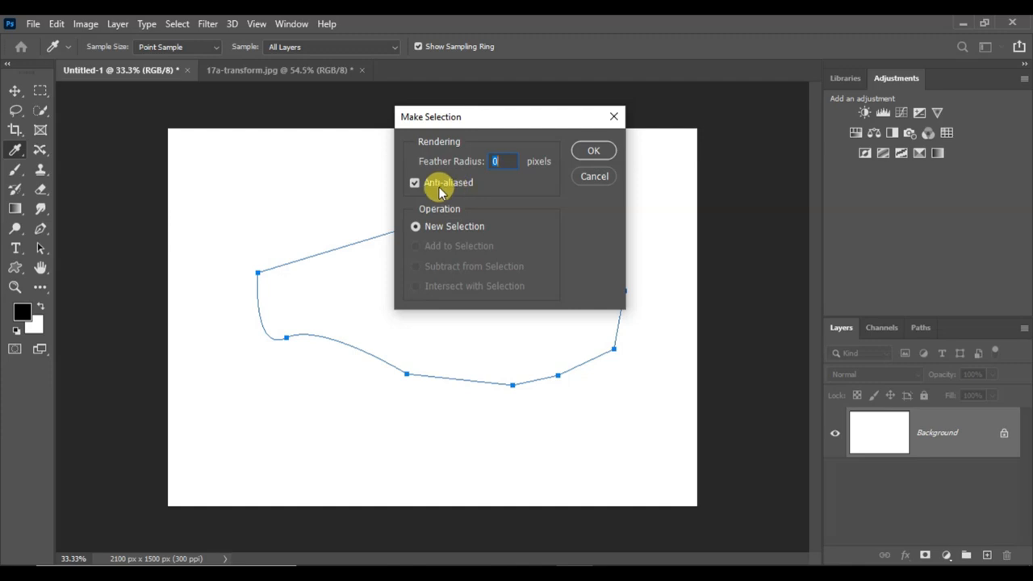
{"action": "left_click", "coordinate": [593, 151]}
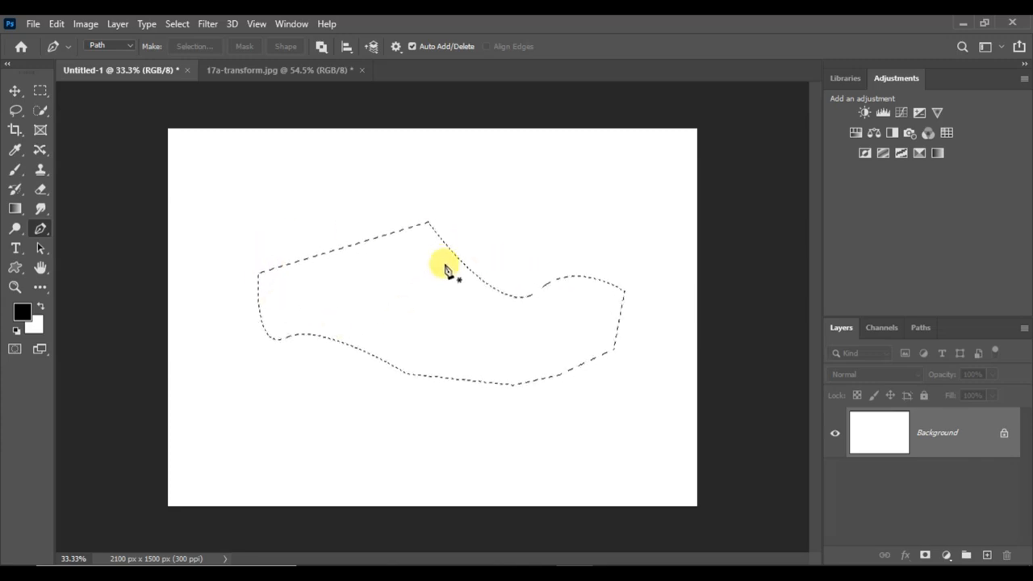
Undo the selection and its path, and draw a two-anchor path with one curved segment
{"action": "key", "text": "ctrl+z"}
{"action": "key", "text": "ctrl+z"}
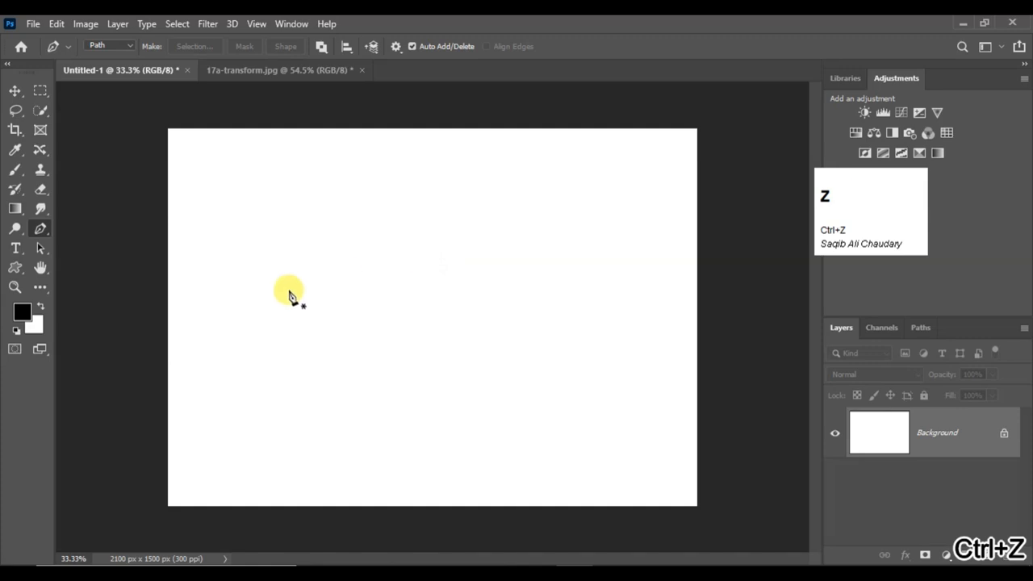
{"action": "left_click", "coordinate": [251, 304]}
{"action": "left_click_drag", "start_coordinate": [413, 242], "coordinate": [426, 211]}
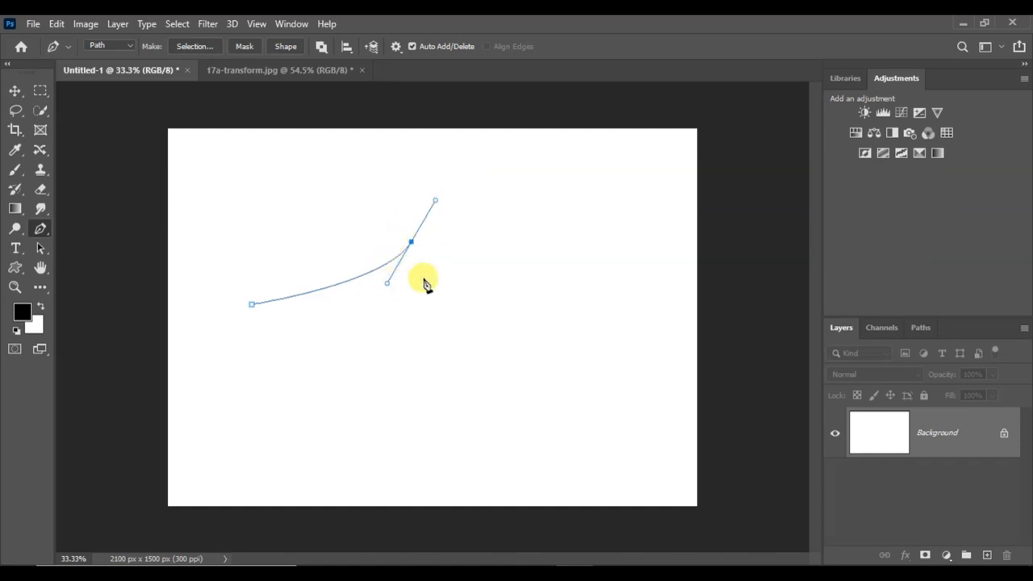
Reshape the curve with the Direct Selection Tool by tilting its upper direction handle and lowering its end anchor
{"action": "right_click", "coordinate": [39, 250]}
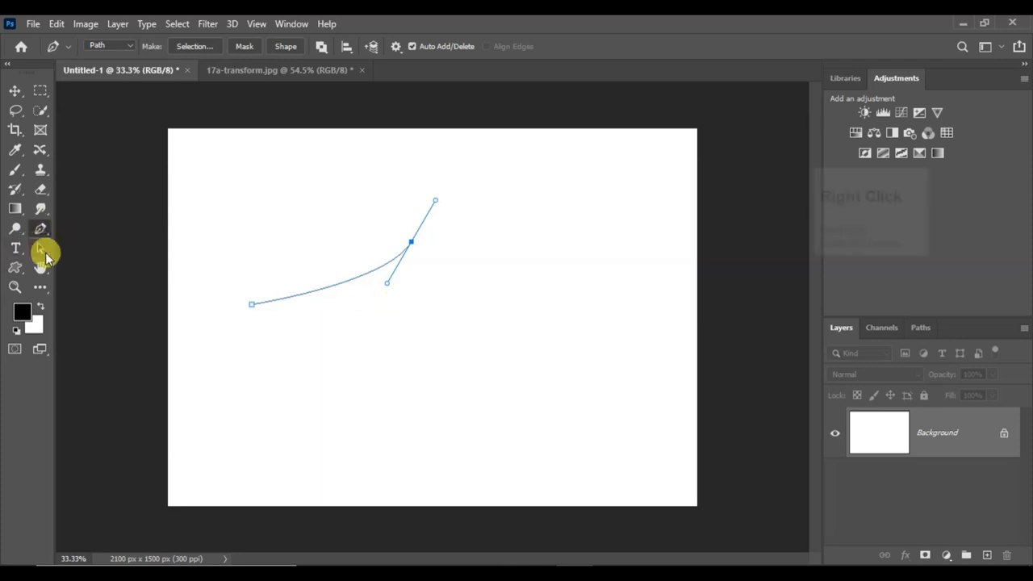
{"action": "left_click", "coordinate": [91, 265]}
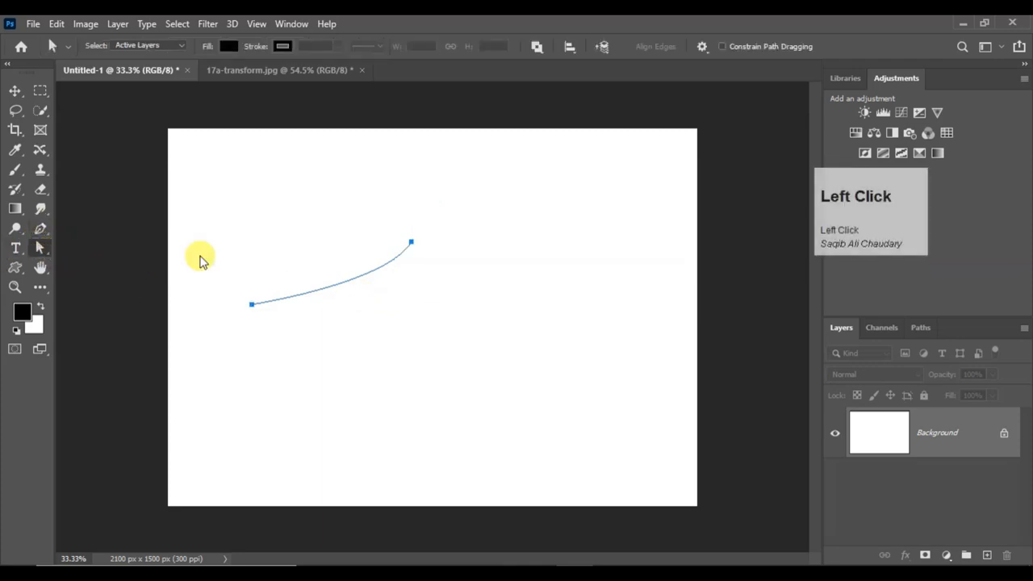
{"action": "key", "text": "ctrl+z"}
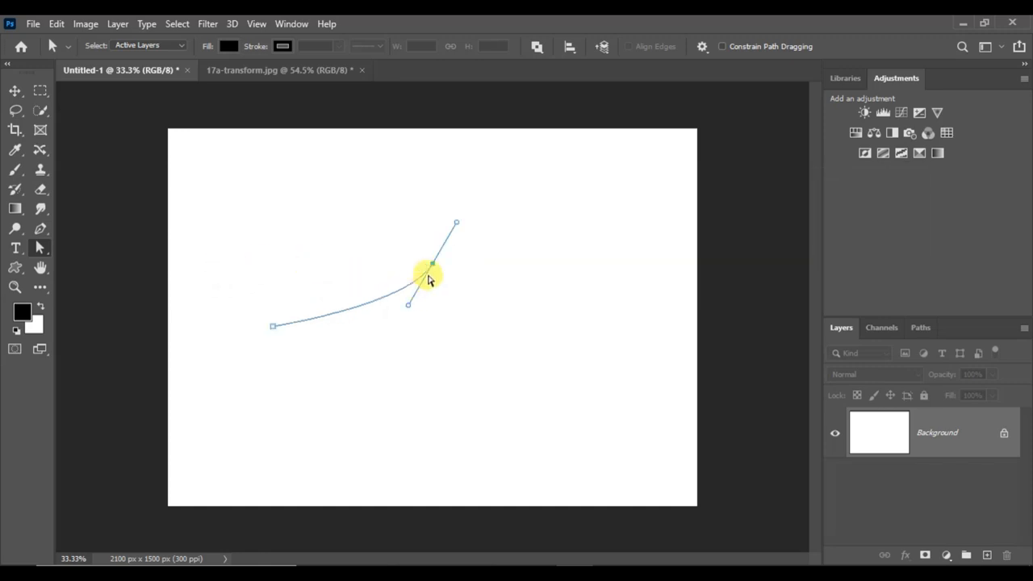
{"action": "mouse_move", "coordinate": [456, 226]}
{"action": "left_mouse_down"}
{"action": "mouse_move", "coordinate": [479, 272]}
{"action": "mouse_move", "coordinate": [457, 299]}
{"action": "mouse_move", "coordinate": [476, 277]}
{"action": "mouse_move", "coordinate": [470, 241]}
{"action": "mouse_move", "coordinate": [452, 240]}
{"action": "mouse_move", "coordinate": [437, 261]}
{"action": "mouse_move", "coordinate": [476, 220]}
{"action": "mouse_move", "coordinate": [433, 246]}
{"action": "mouse_move", "coordinate": [471, 261]}
{"action": "mouse_move", "coordinate": [468, 300]}
{"action": "mouse_move", "coordinate": [477, 288]}
{"action": "mouse_move", "coordinate": [468, 229]}
{"action": "left_mouse_up"}
{"action": "left_click_drag", "start_coordinate": [430, 270], "coordinate": [448, 302]}
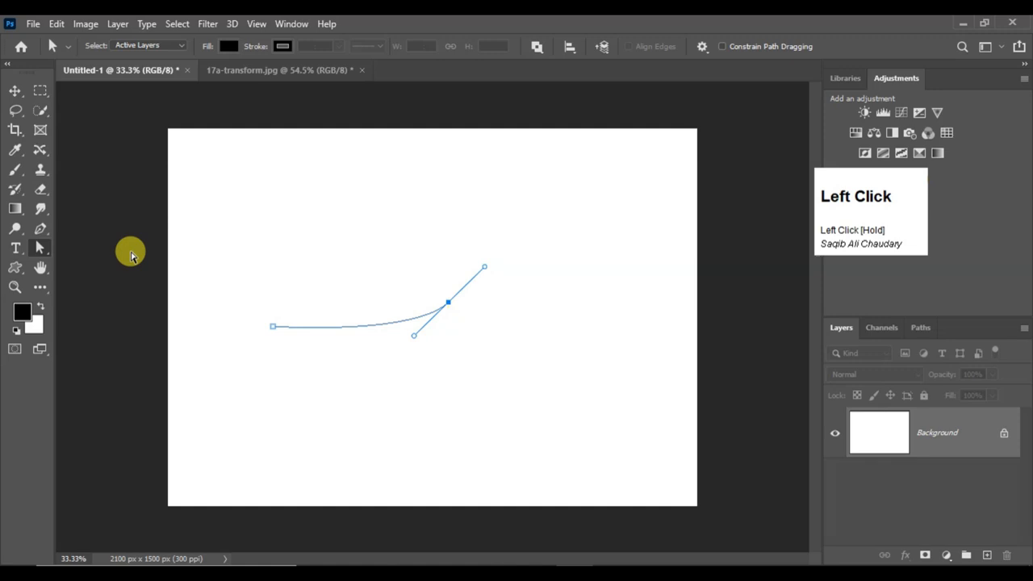
Lengthen the curve by moving its end anchor farther right with the Direct Selection Tool, and slightly adjust that anchor's upper handle
{"action": "right_click", "coordinate": [40, 248]}
{"action": "left_click", "coordinate": [89, 262]}
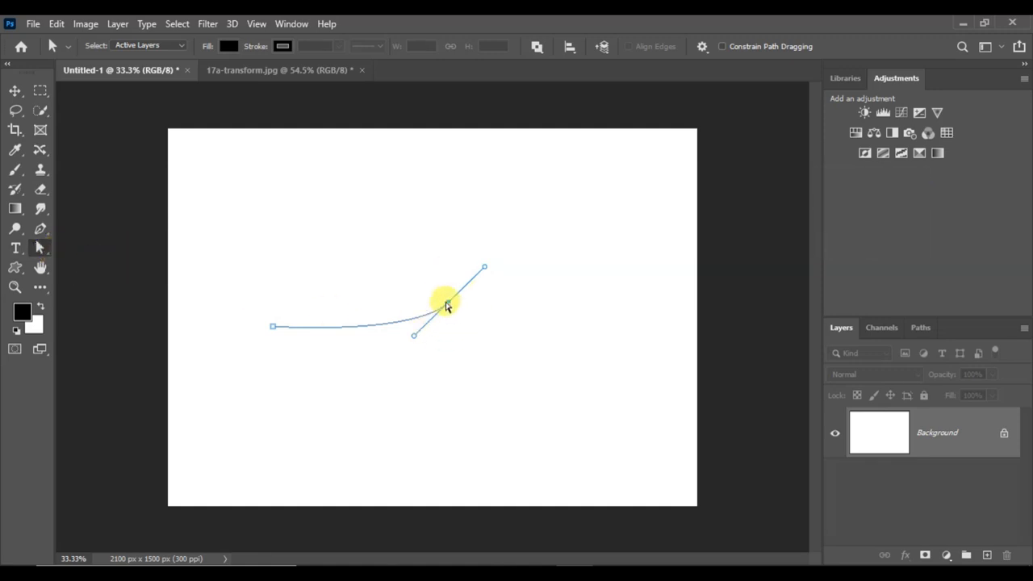
{"action": "left_click_drag", "start_coordinate": [448, 307], "coordinate": [503, 301]}
{"action": "mouse_move", "coordinate": [539, 269]}
{"action": "left_mouse_down"}
{"action": "mouse_move", "coordinate": [549, 323]}
{"action": "mouse_move", "coordinate": [539, 272]}
{"action": "left_mouse_up"}
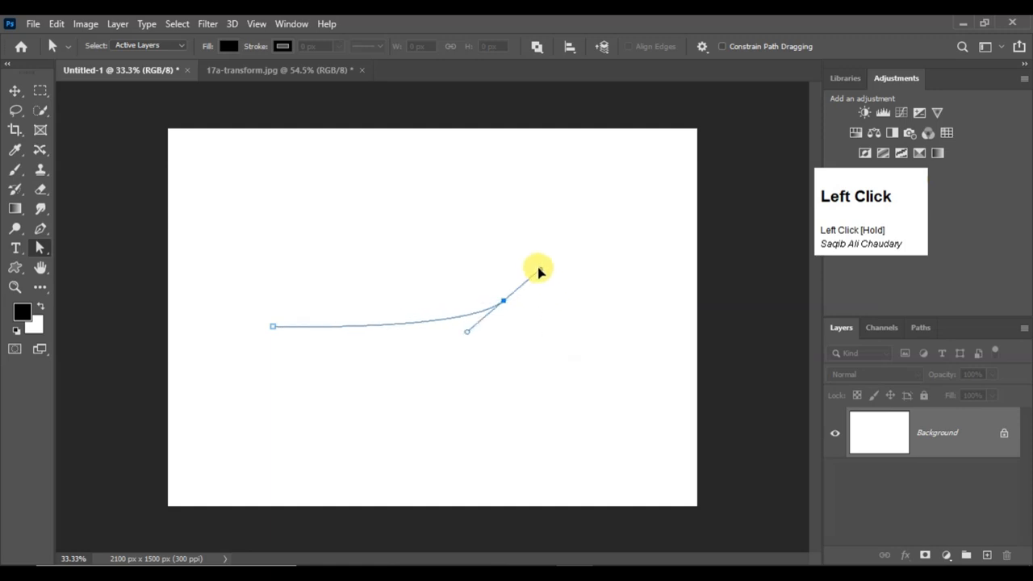
Undo the anchor and handle edits along with the curved path, returning to a blank canvas
{"action": "right_click", "coordinate": [42, 249]}
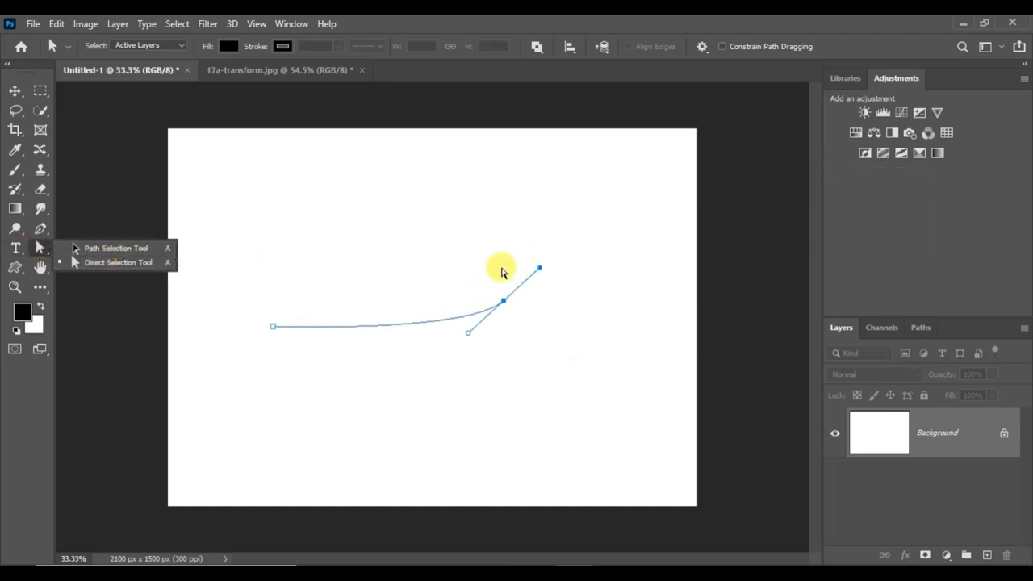
{"action": "left_click", "coordinate": [499, 274]}
{"action": "key", "text": "ctrl+z"}
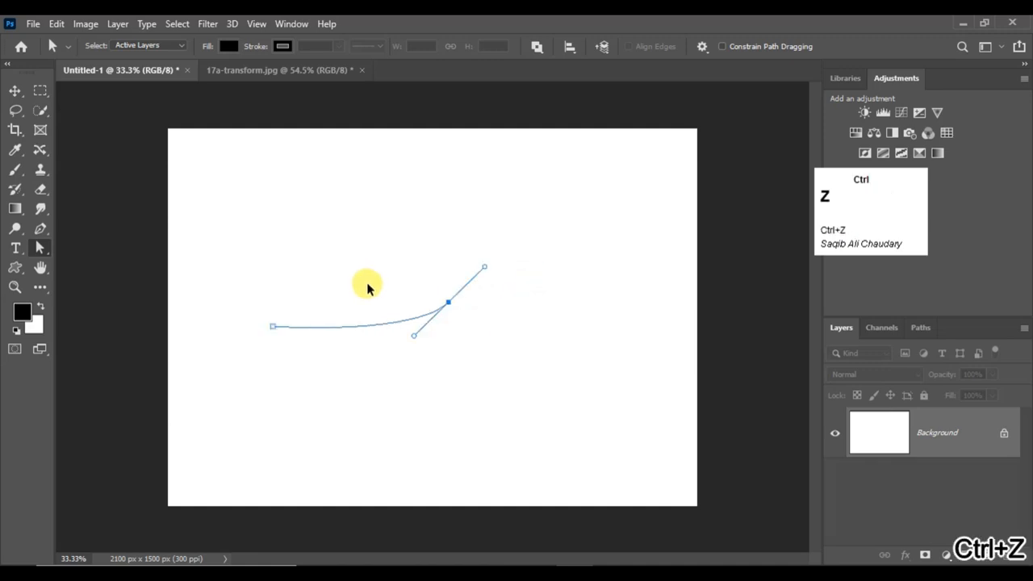
{"action": "key", "text": "ctrl+z"}
{"action": "key", "text": "ctrl+z"}
{"action": "key", "text": "ctrl+z"}
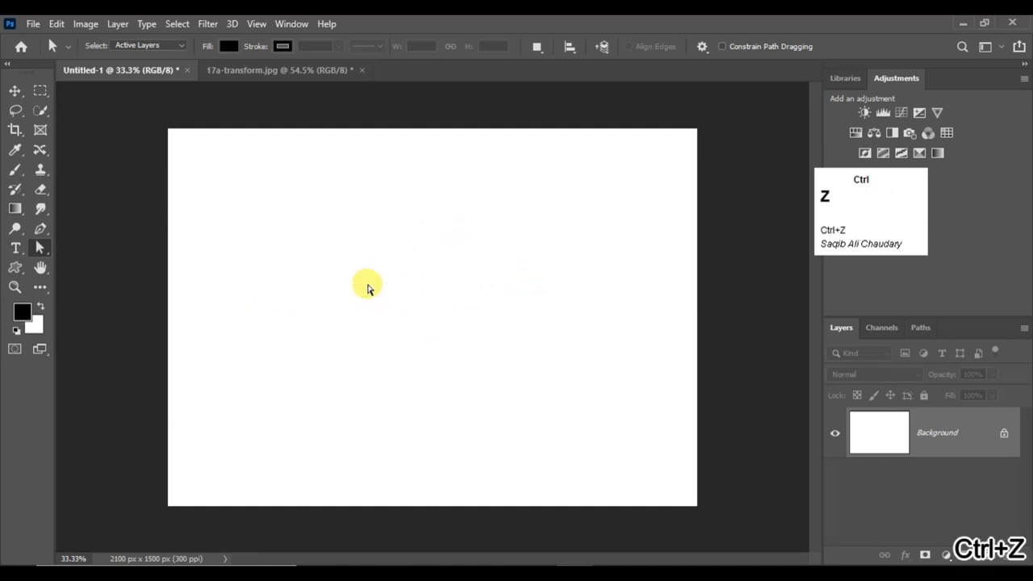
Draw a closed five-anchor Pen tool path with straight top and side edges and a curved lower edge ending in a dip
{"action": "right_click", "coordinate": [46, 246]}
{"action": "left_click", "coordinate": [40, 229]}
{"action": "right_click", "coordinate": [40, 228]}
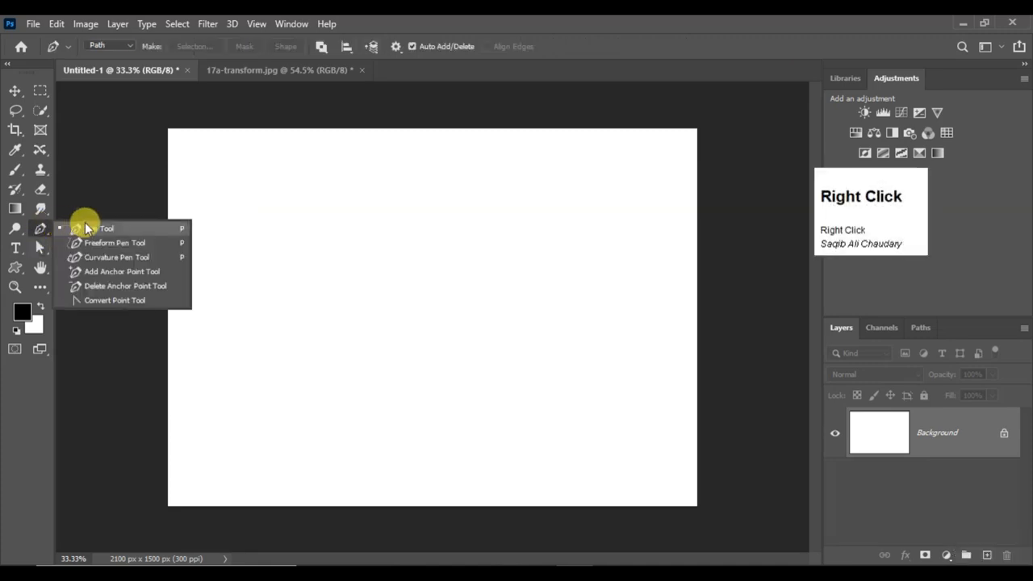
{"action": "left_click", "coordinate": [84, 228]}
{"action": "left_click", "coordinate": [300, 194]}
{"action": "left_click", "coordinate": [512, 205]}
{"action": "left_click", "coordinate": [509, 307]}
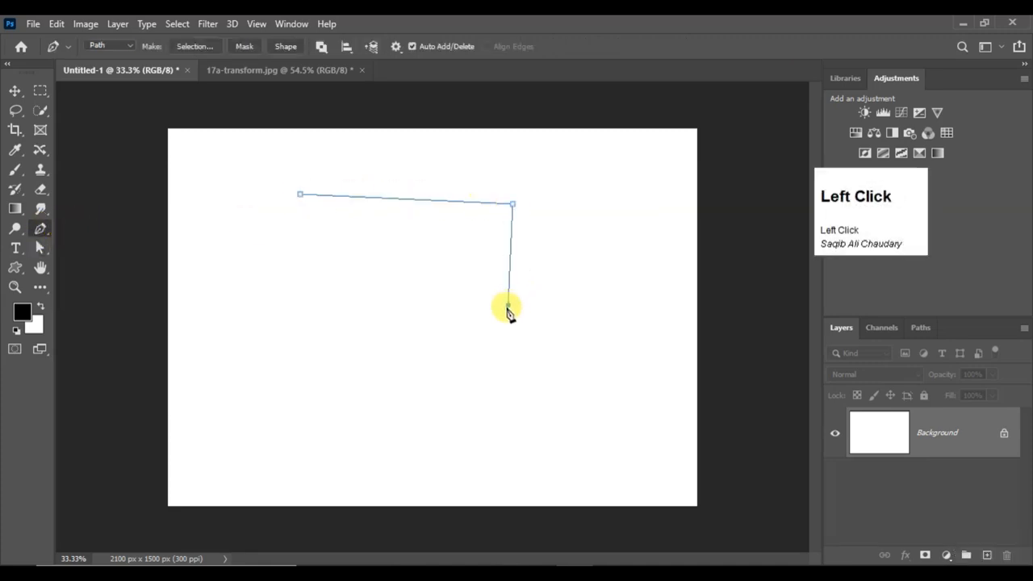
{"action": "left_click_drag", "start_coordinate": [323, 349], "coordinate": [300, 401]}
{"action": "left_click_drag", "start_coordinate": [256, 296], "coordinate": [263, 264]}
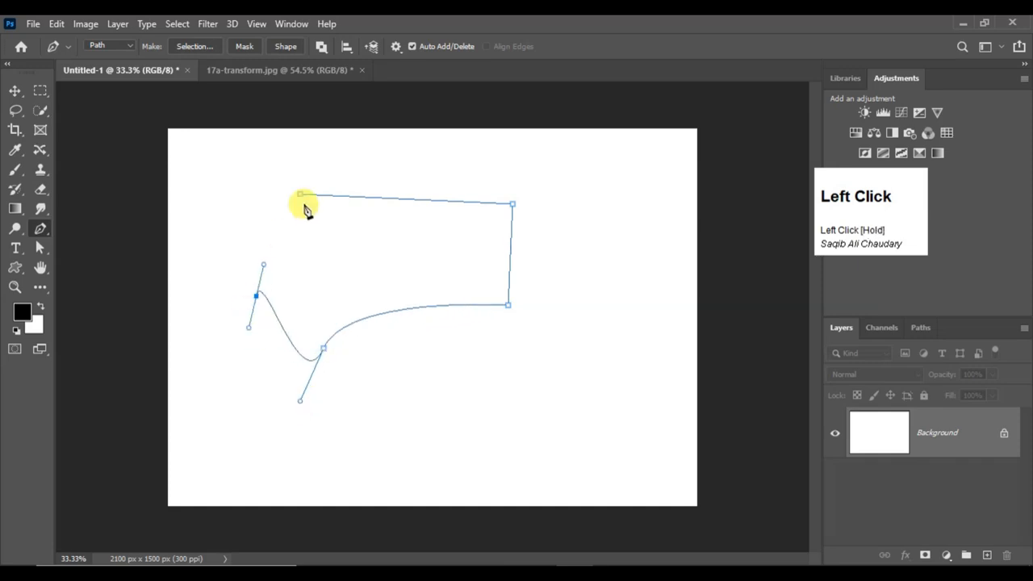
{"action": "left_click", "coordinate": [301, 196]}
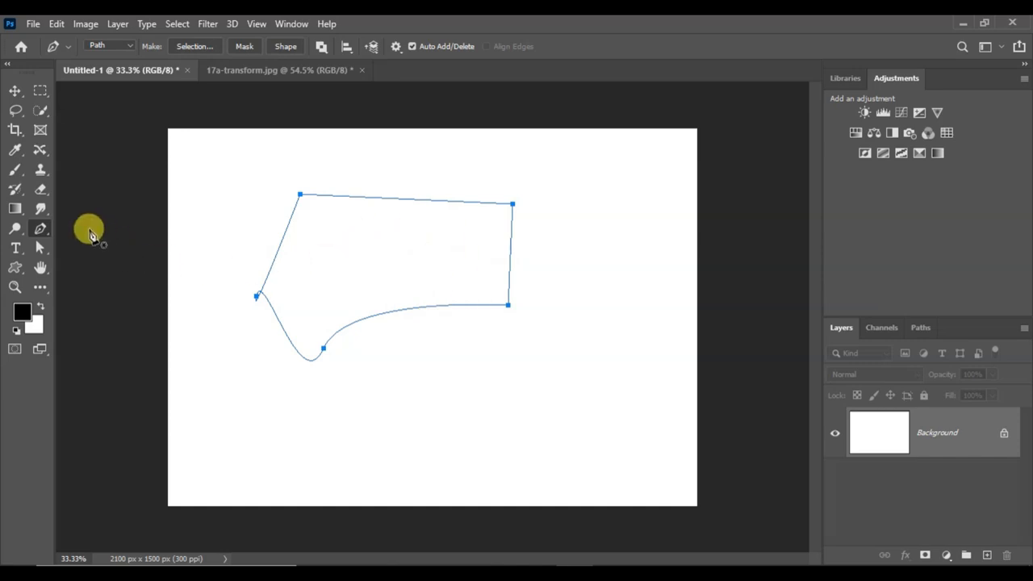
Reposition the whole closed path with the Path Selection Tool, placing it slightly right of and below where it was drawn
{"action": "right_click", "coordinate": [41, 250]}
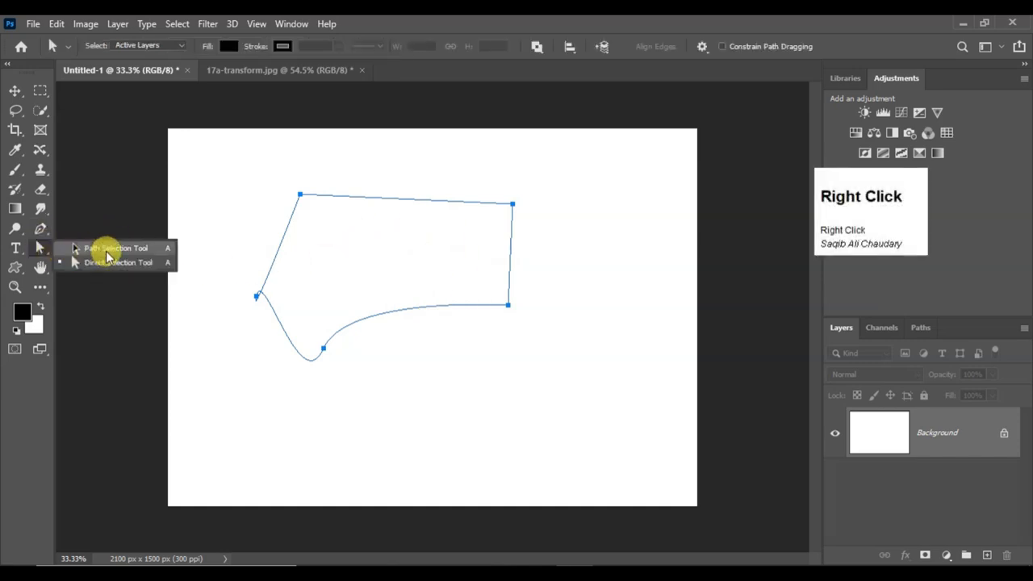
{"action": "left_click", "coordinate": [104, 261]}
{"action": "left_click_drag", "start_coordinate": [373, 247], "coordinate": [352, 229]}
{"action": "left_click_drag", "start_coordinate": [445, 363], "coordinate": [488, 385]}
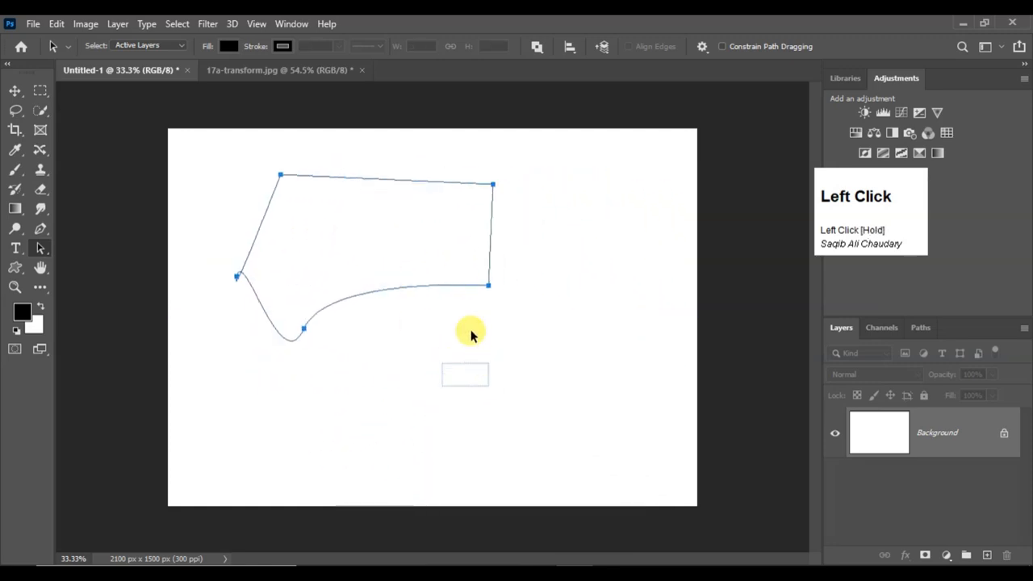
{"action": "left_click_drag", "start_coordinate": [452, 258], "coordinate": [540, 285]}
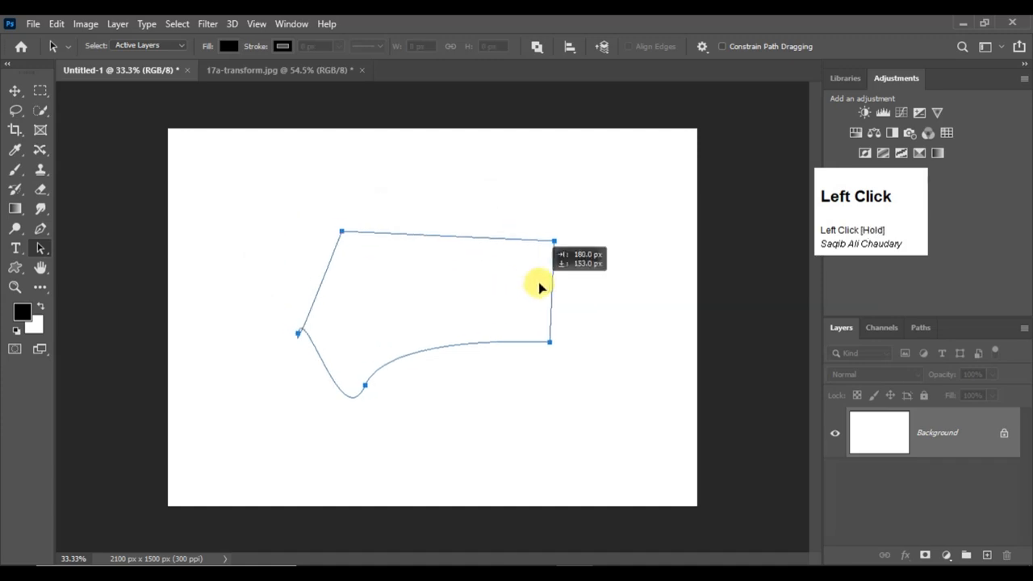
{"action": "left_click_drag", "start_coordinate": [553, 242], "coordinate": [535, 253]}
{"action": "left_click_drag", "start_coordinate": [457, 292], "coordinate": [443, 249]}
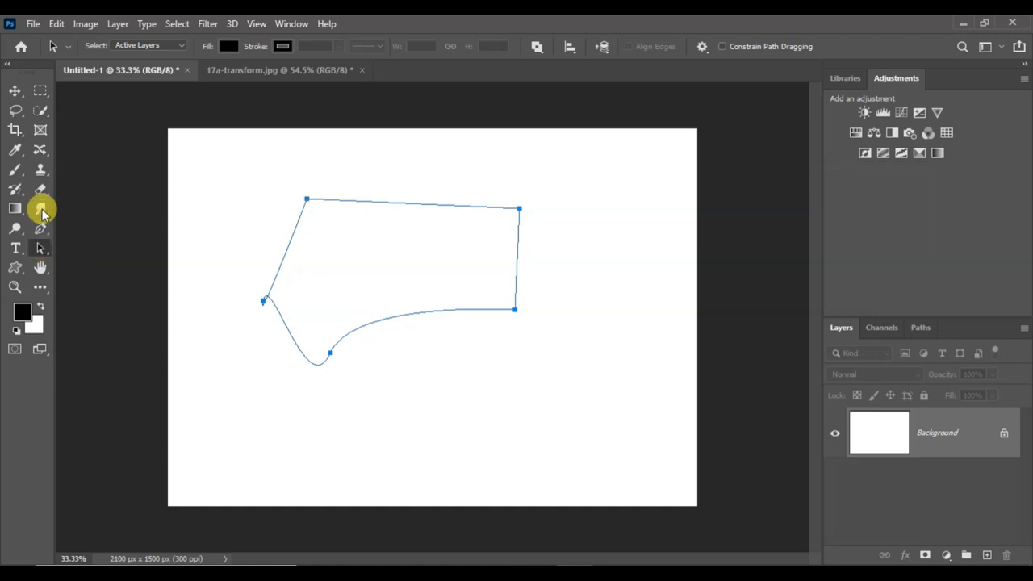
{"action": "right_click", "coordinate": [40, 248]}
{"action": "left_click", "coordinate": [92, 248]}
{"action": "left_click_drag", "start_coordinate": [291, 245], "coordinate": [328, 262]}
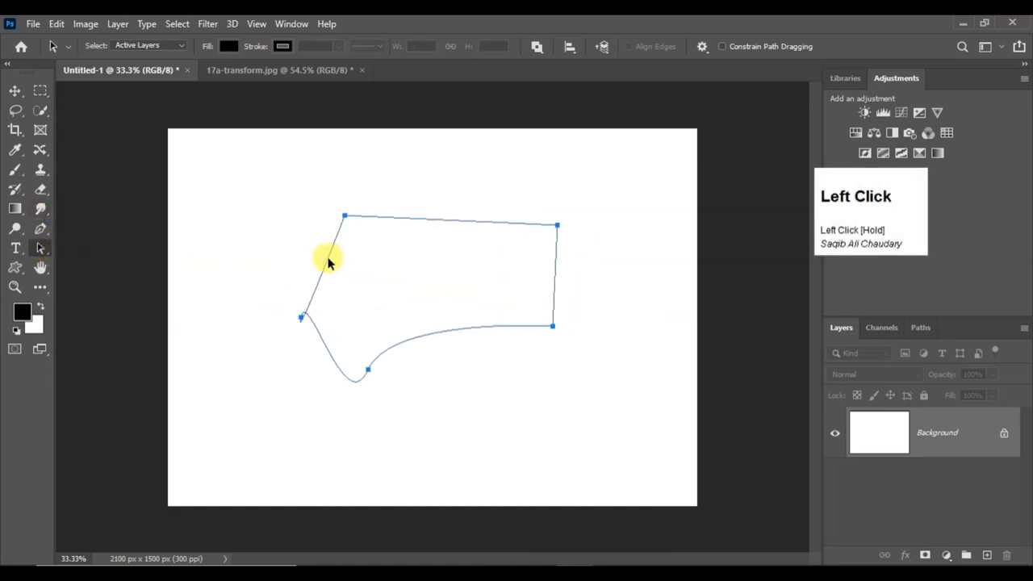
Reshape the path with the Direct Selection Tool by moving its left anchor outward, its upper-left corner near the canvas bottom, and adjusting the left anchor's handle
{"action": "right_click", "coordinate": [40, 248]}
{"action": "left_click", "coordinate": [72, 259]}
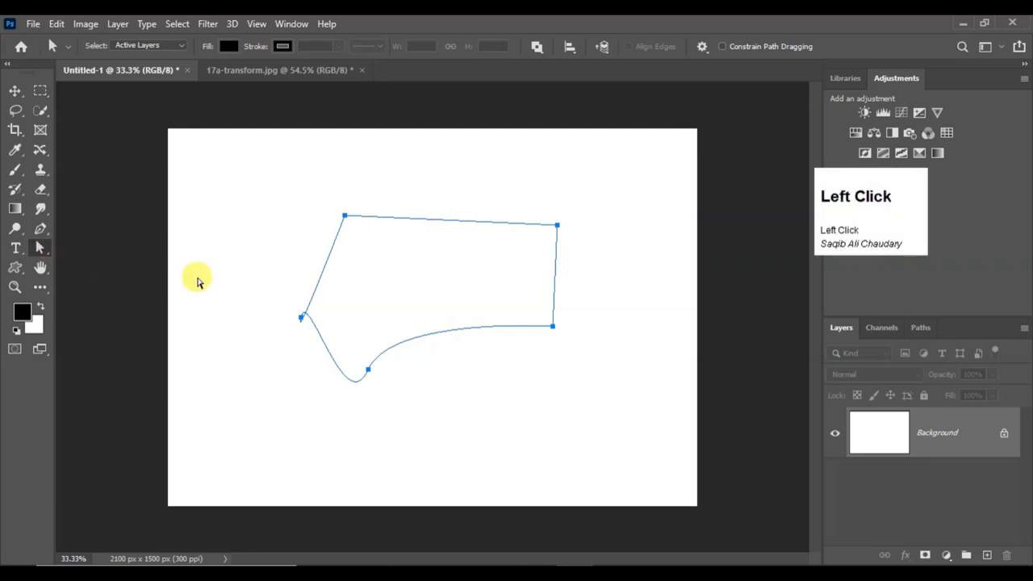
{"action": "left_click_drag", "start_coordinate": [301, 318], "coordinate": [247, 321]}
{"action": "left_click", "coordinate": [284, 327]}
{"action": "left_click_drag", "start_coordinate": [328, 229], "coordinate": [393, 482]}
{"action": "mouse_move", "coordinate": [236, 352]}
{"action": "left_mouse_down"}
{"action": "mouse_move", "coordinate": [214, 325]}
{"action": "mouse_move", "coordinate": [228, 343]}
{"action": "left_mouse_up"}
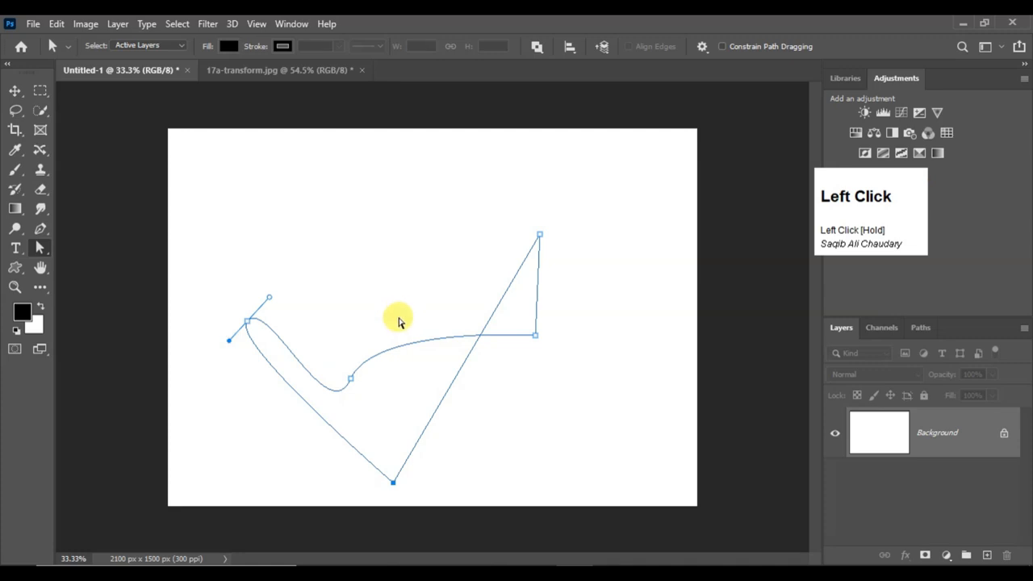
Undo the anchor reshaping, the move and the whole five-anchor path, returning to a blank canvas
{"action": "key", "text": "ctrl+z"}
{"action": "key", "text": "ctrl+z"}
{"action": "key", "text": "ctrl+z"}
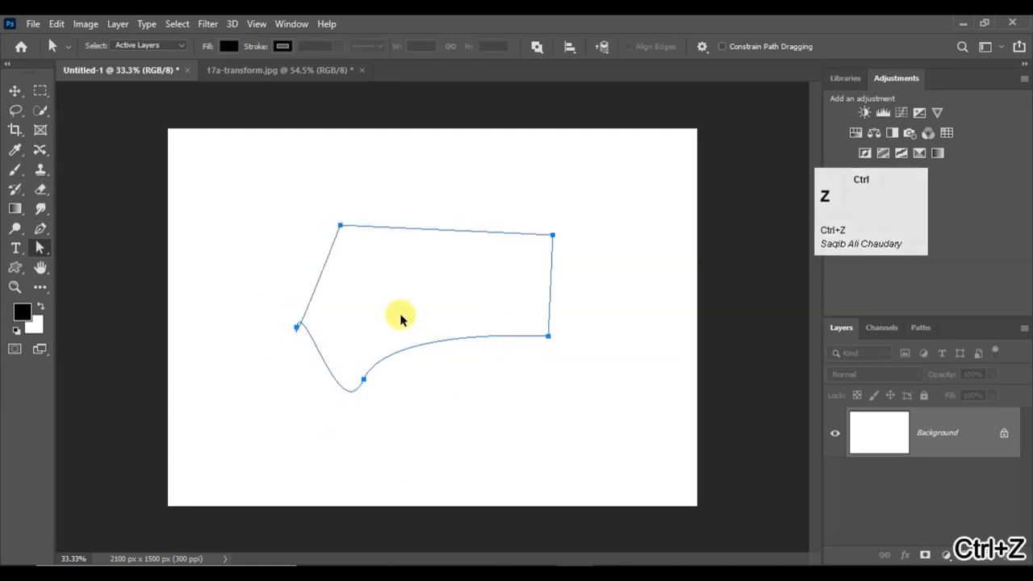
{"action": "key", "text": "ctrl+z"}
{"action": "key", "text": "ctrl+z"}
{"action": "key", "text": "ctrl+z"}
{"action": "key", "text": "ctrl+z"}
{"action": "key", "text": "ctrl+z"}
{"action": "key", "text": "ctrl+z"}
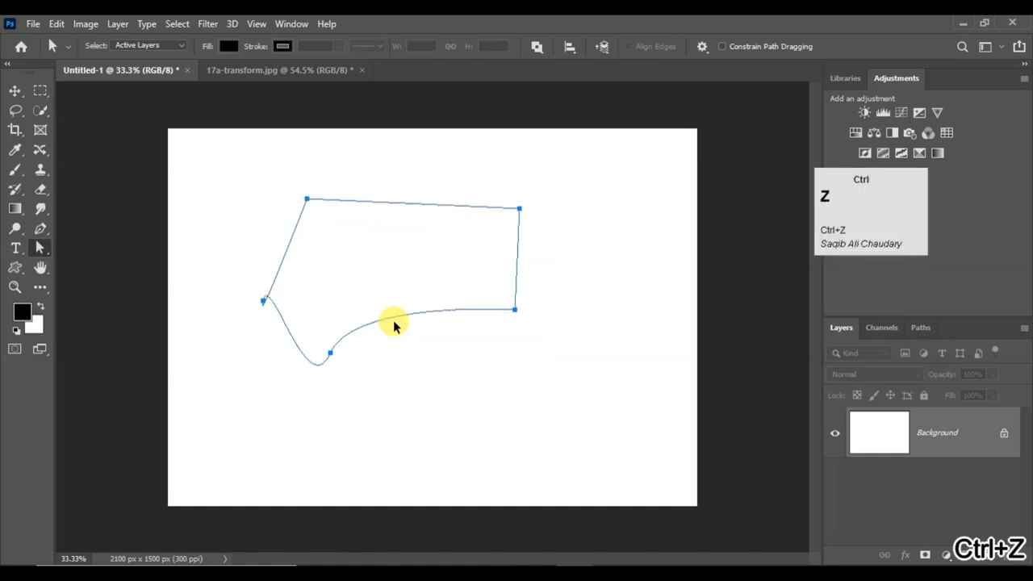
{"action": "key", "text": "ctrl+z"}
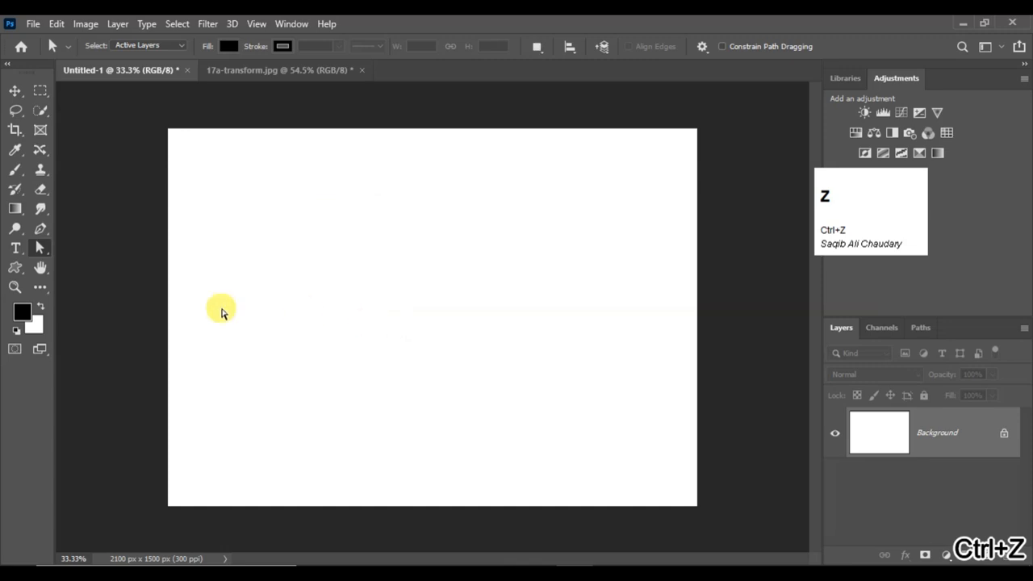
Draw a closed five-anchor path with the Pen Tool, with a long top edge and a lower edge coming to a low point
{"action": "right_click", "coordinate": [40, 228]}
{"action": "left_click", "coordinate": [74, 232]}
{"action": "left_click", "coordinate": [250, 243]}
{"action": "left_click", "coordinate": [561, 236]}
{"action": "left_click", "coordinate": [537, 359]}
{"action": "left_click", "coordinate": [388, 399]}
{"action": "left_click_drag", "start_coordinate": [280, 323], "coordinate": [274, 319]}
{"action": "left_click", "coordinate": [250, 244]}
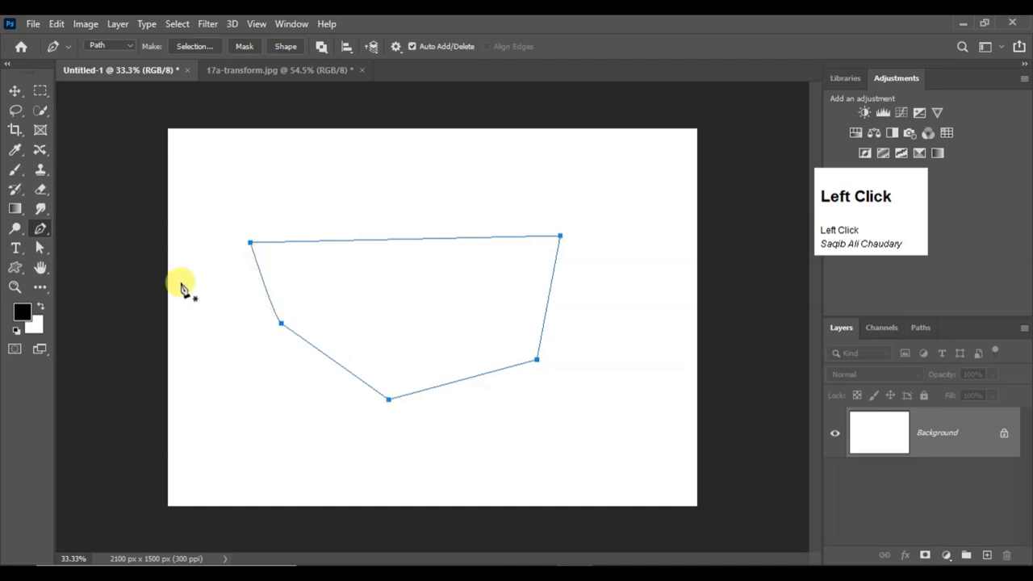
Add two anchors on the path's top edge and one each on its right and lower-right edges with the Add Anchor Point Tool, curving the edges
{"action": "right_click", "coordinate": [41, 231]}
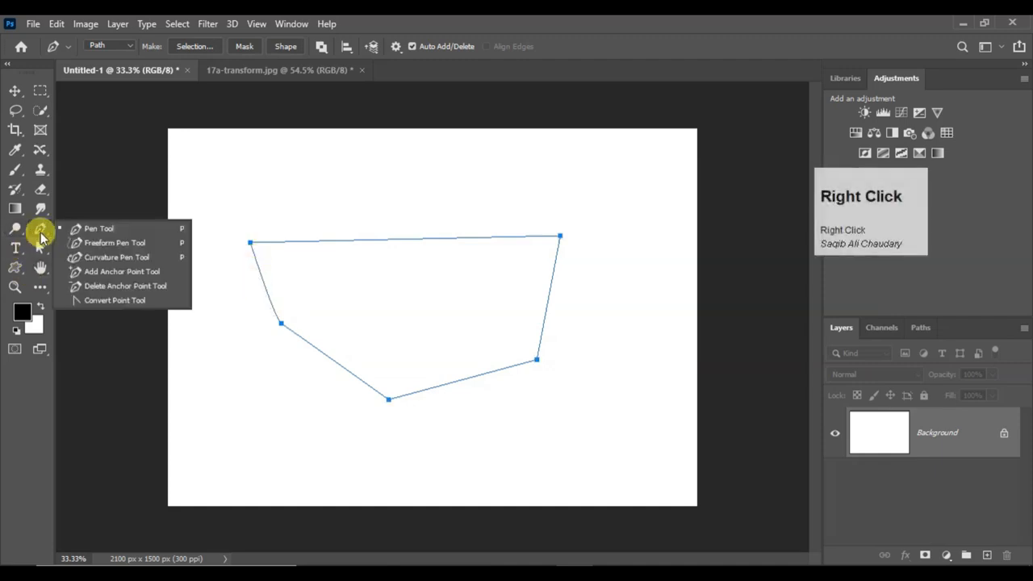
{"action": "left_click", "coordinate": [103, 278]}
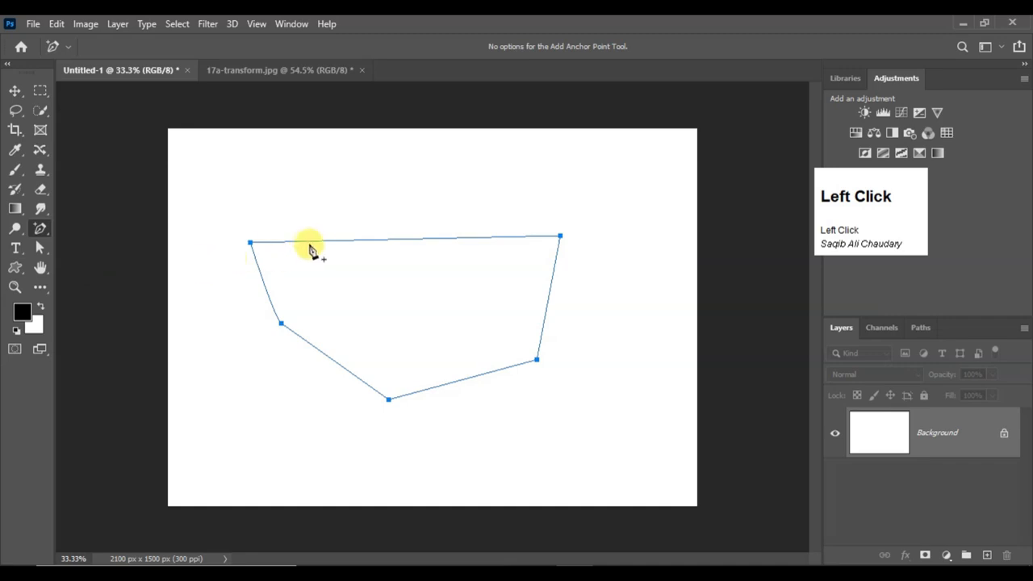
{"action": "left_click", "coordinate": [360, 239]}
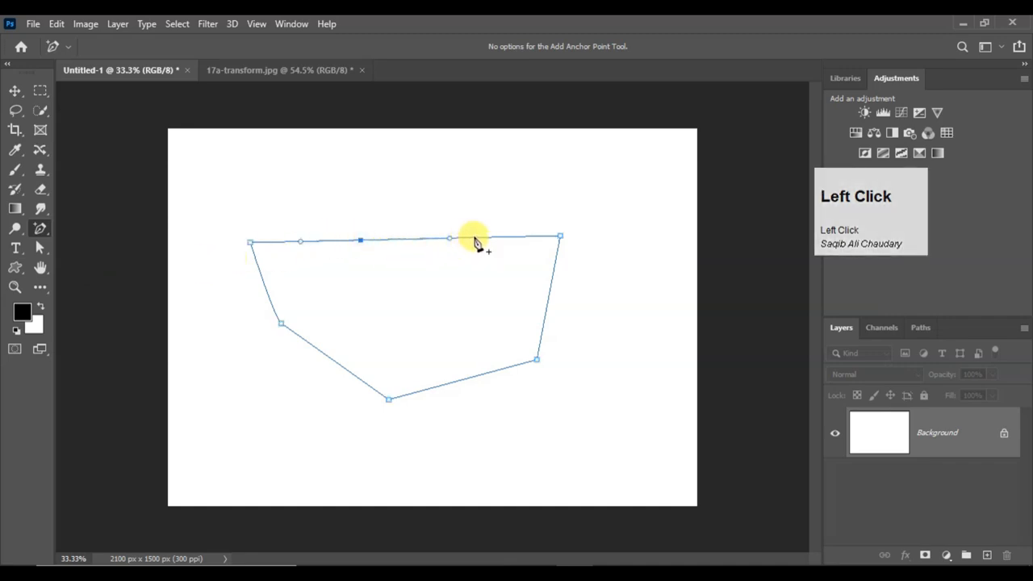
{"action": "left_click_drag", "start_coordinate": [474, 237], "coordinate": [523, 202]}
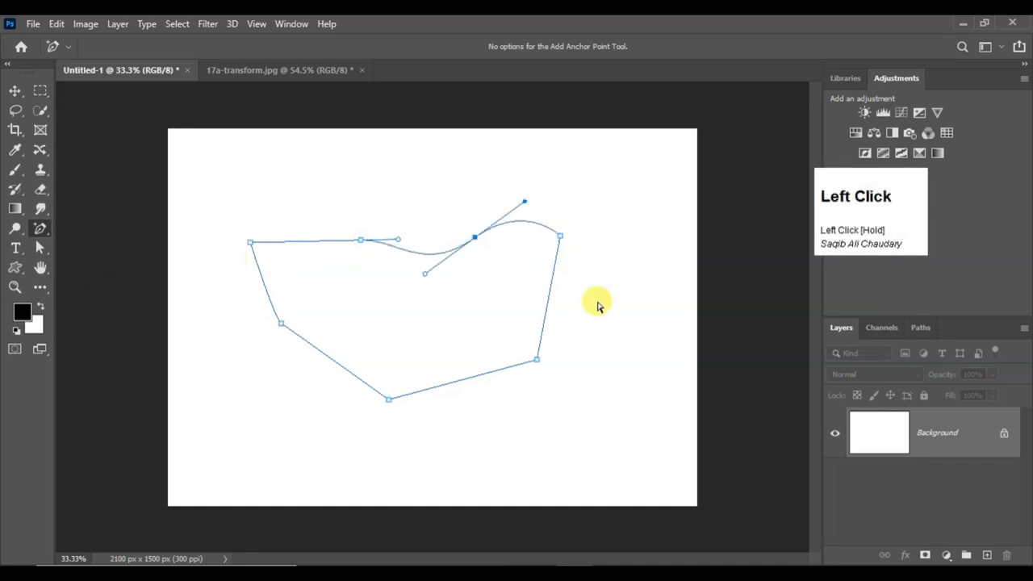
{"action": "left_click_drag", "start_coordinate": [549, 299], "coordinate": [517, 318]}
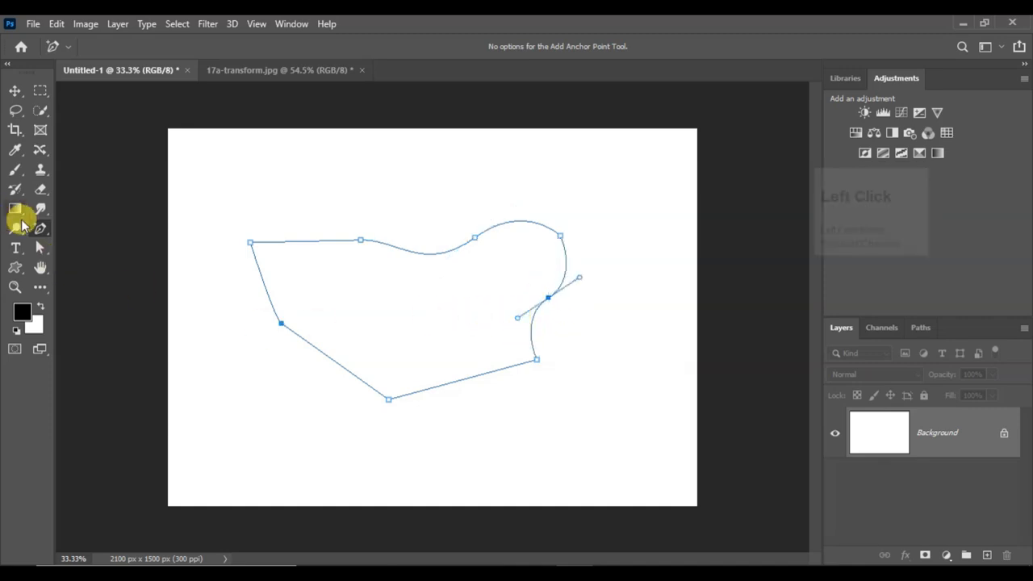
{"action": "right_click", "coordinate": [40, 228]}
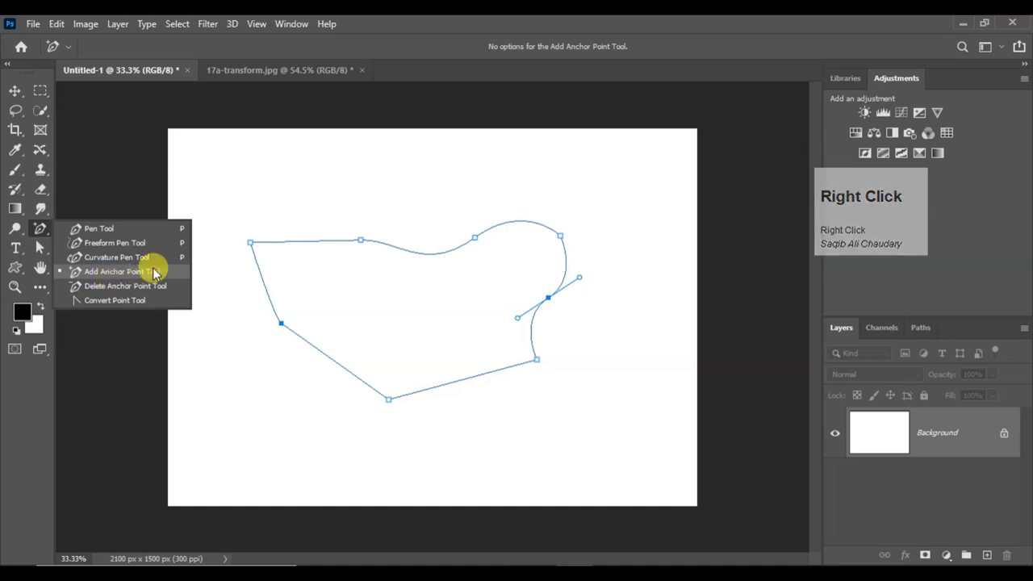
{"action": "left_click_drag", "start_coordinate": [482, 376], "coordinate": [462, 359]}
Delete all of the path's anchors with the Delete Anchor Point Tool, starting with the added ones on the top edge
{"action": "right_click", "coordinate": [40, 228]}
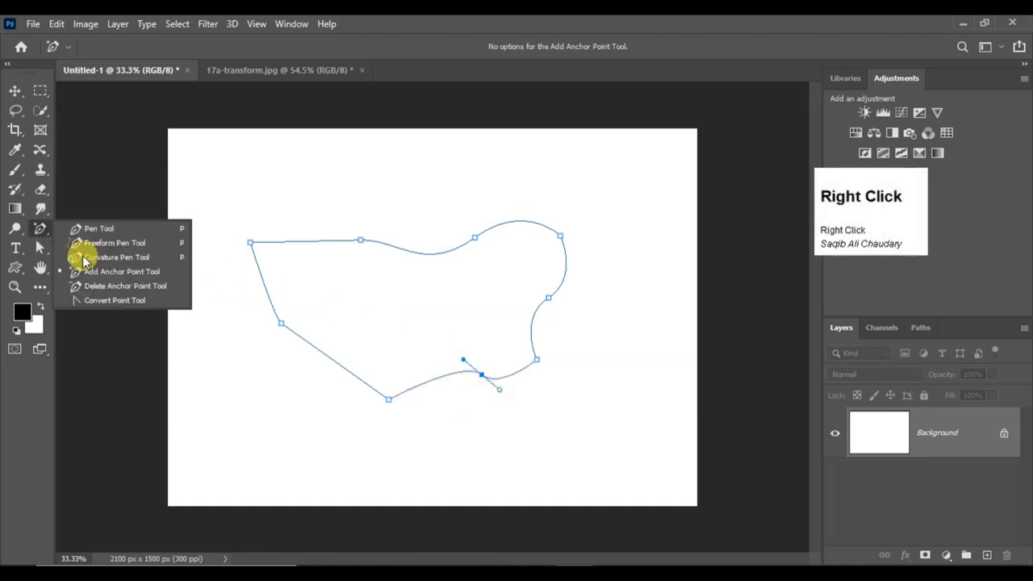
{"action": "left_click", "coordinate": [117, 287]}
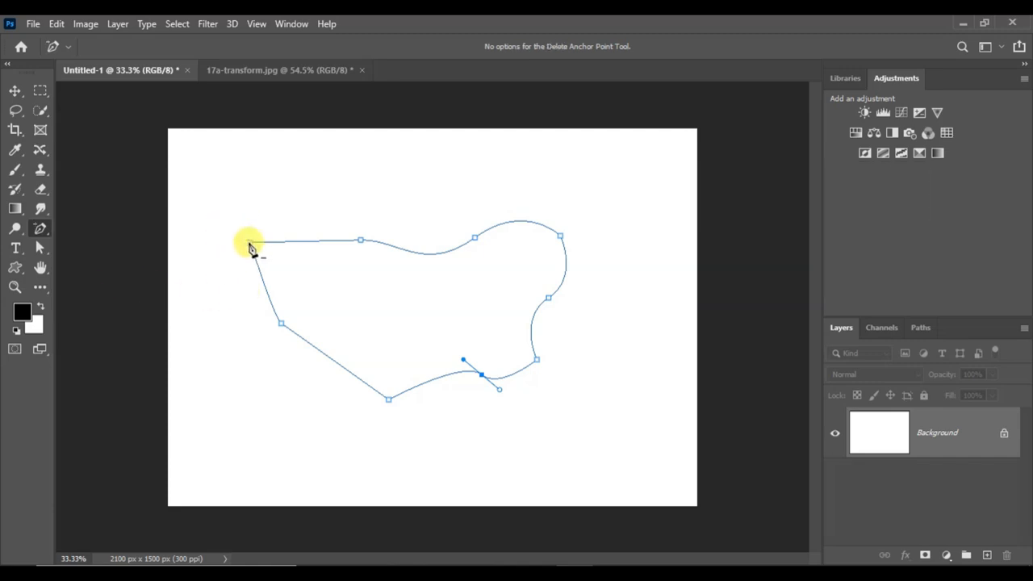
{"action": "left_click", "coordinate": [360, 242]}
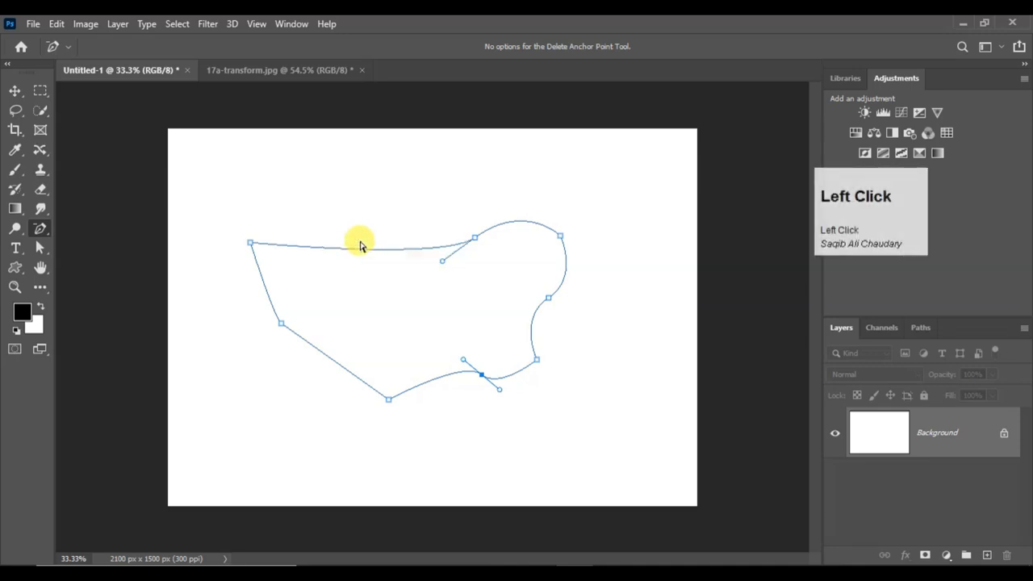
{"action": "left_click", "coordinate": [476, 242]}
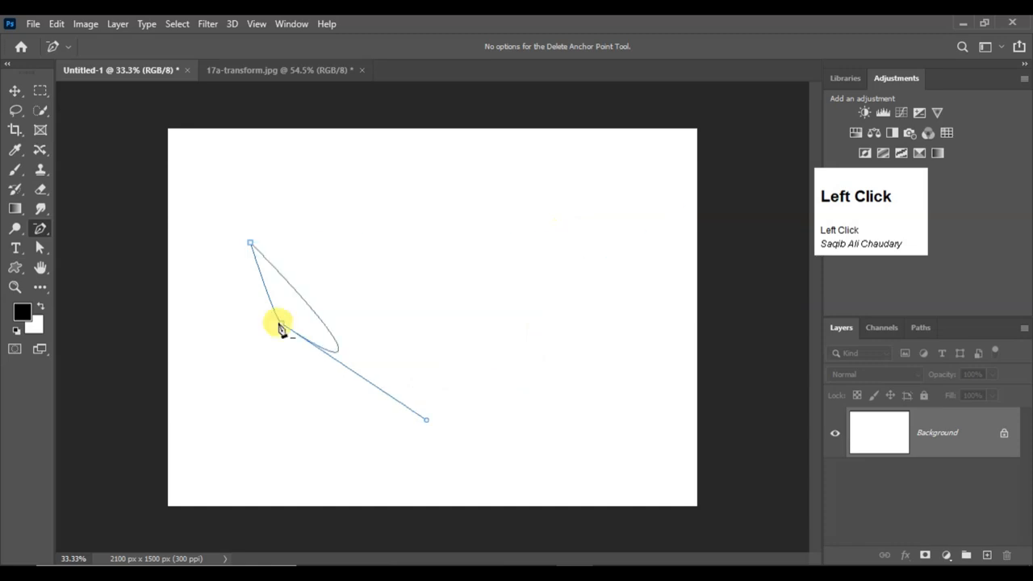
{"action": "left_click", "coordinate": [281, 323]}
{"action": "left_click", "coordinate": [251, 243]}
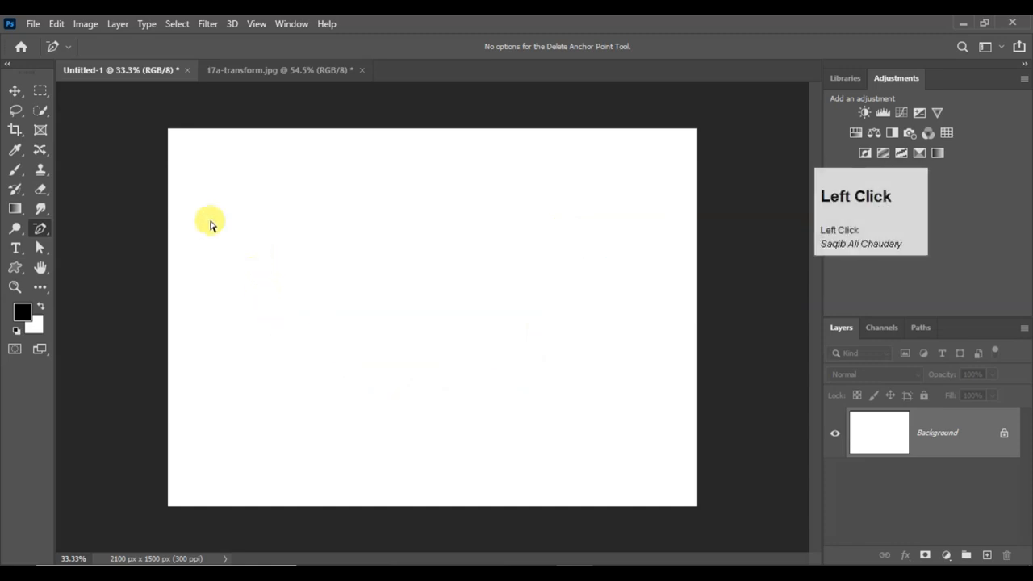
Draw a closed irregular outline freehand on the blank canvas with the Freeform Pen Tool
{"action": "right_click", "coordinate": [40, 227]}
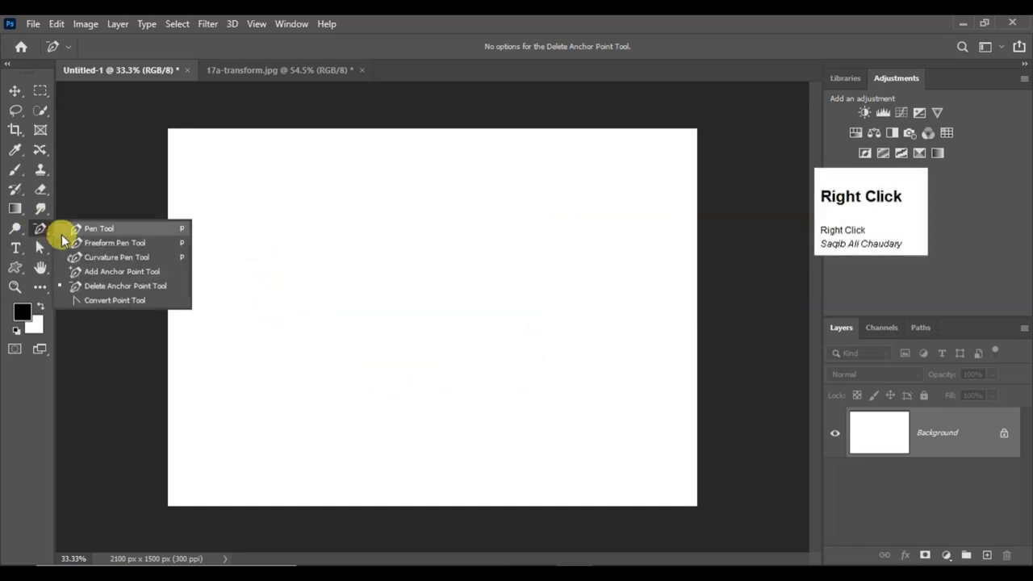
{"action": "left_click", "coordinate": [116, 251]}
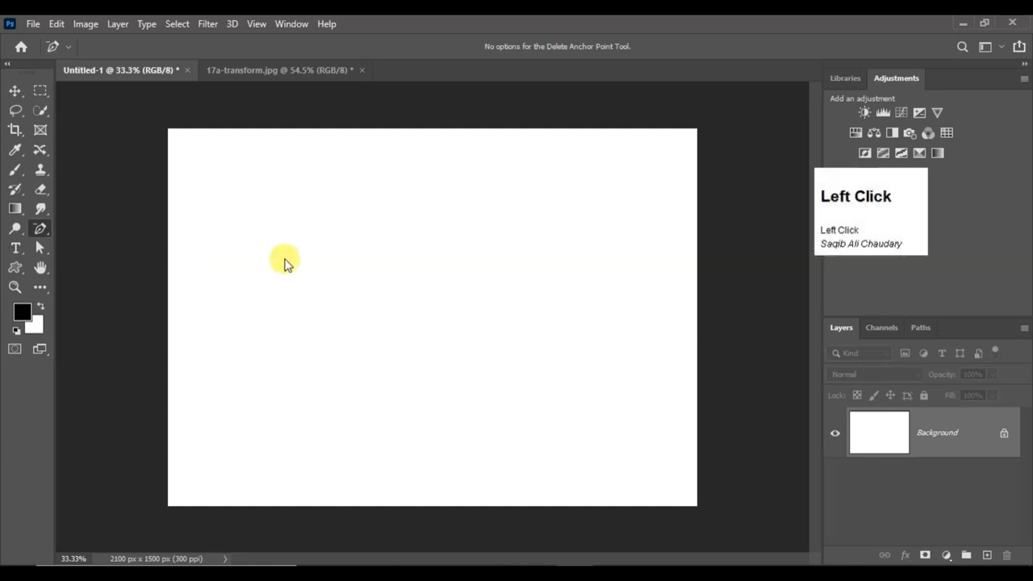
{"action": "mouse_move", "coordinate": [338, 220]}
{"action": "left_mouse_down"}
{"action": "mouse_move", "coordinate": [370, 184]}
{"action": "mouse_move", "coordinate": [474, 219]}
{"action": "mouse_move", "coordinate": [329, 373]}
{"action": "mouse_move", "coordinate": [259, 260]}
{"action": "mouse_move", "coordinate": [340, 219]}
{"action": "left_mouse_up"}
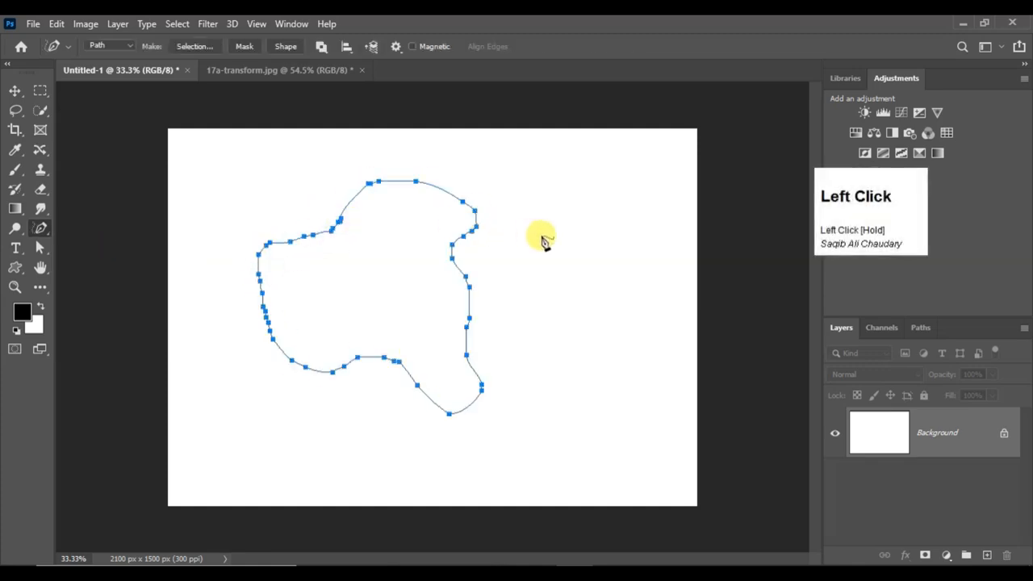
Clear the freehand path, switch to the 17a-transform.jpg document and trace a closed Freeform Pen path loosely around the coffee cup
{"action": "left_click", "coordinate": [41, 228]}
{"action": "left_click", "coordinate": [87, 238]}
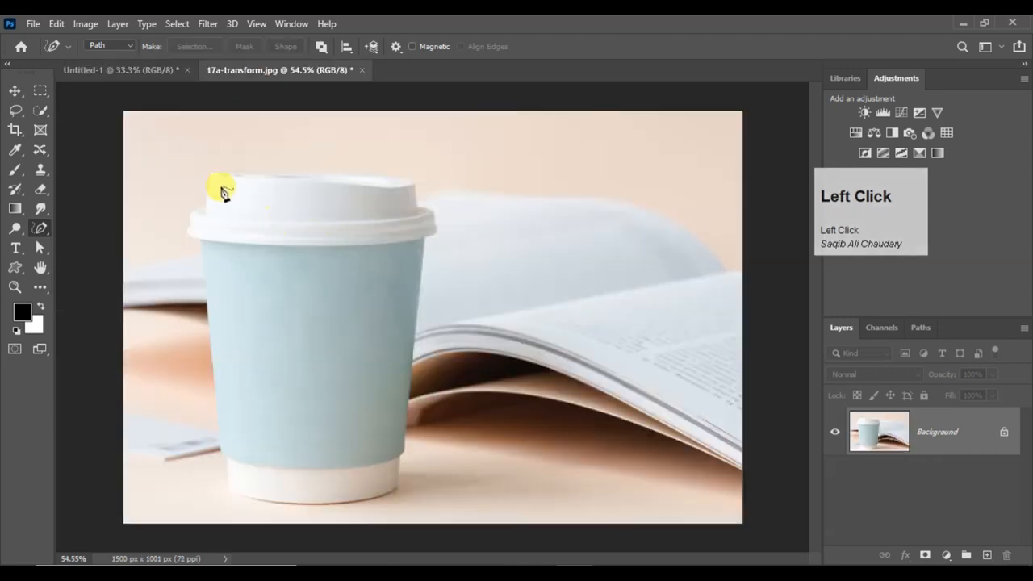
{"action": "mouse_move", "coordinate": [219, 160]}
{"action": "left_mouse_down"}
{"action": "mouse_move", "coordinate": [376, 171]}
{"action": "mouse_move", "coordinate": [440, 192]}
{"action": "left_mouse_up"}
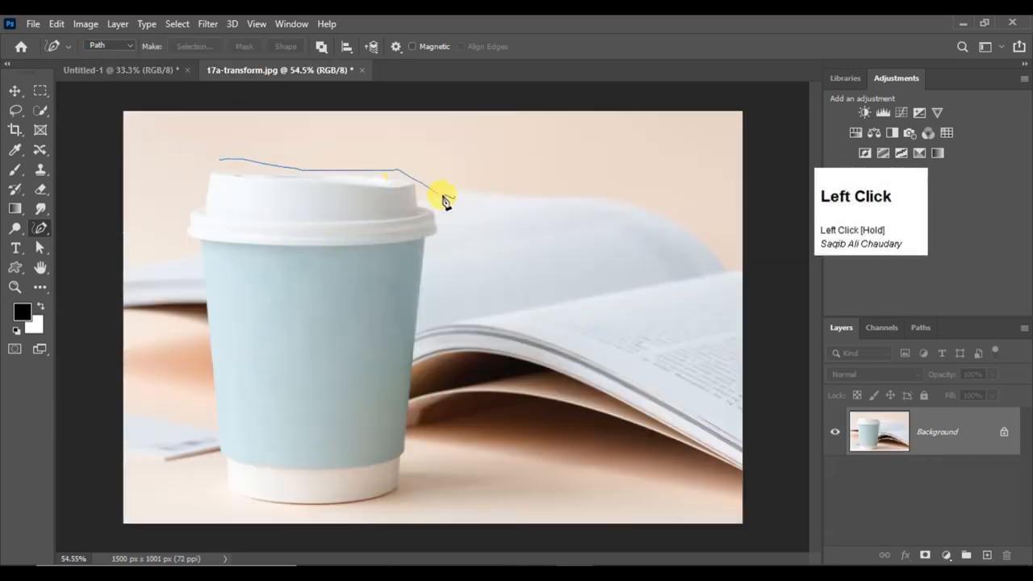
{"action": "mouse_move", "coordinate": [436, 292]}
{"action": "left_mouse_down"}
{"action": "mouse_move", "coordinate": [444, 433]}
{"action": "mouse_move", "coordinate": [425, 473]}
{"action": "mouse_move", "coordinate": [376, 502]}
{"action": "mouse_move", "coordinate": [307, 505]}
{"action": "left_mouse_up"}
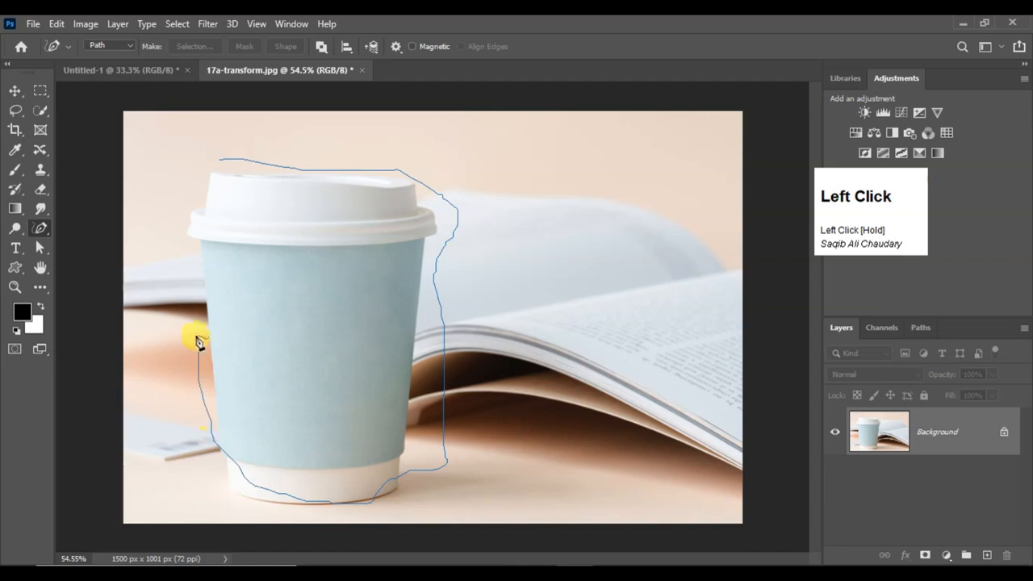
{"action": "left_click_drag", "start_coordinate": [225, 157], "coordinate": [223, 155]}
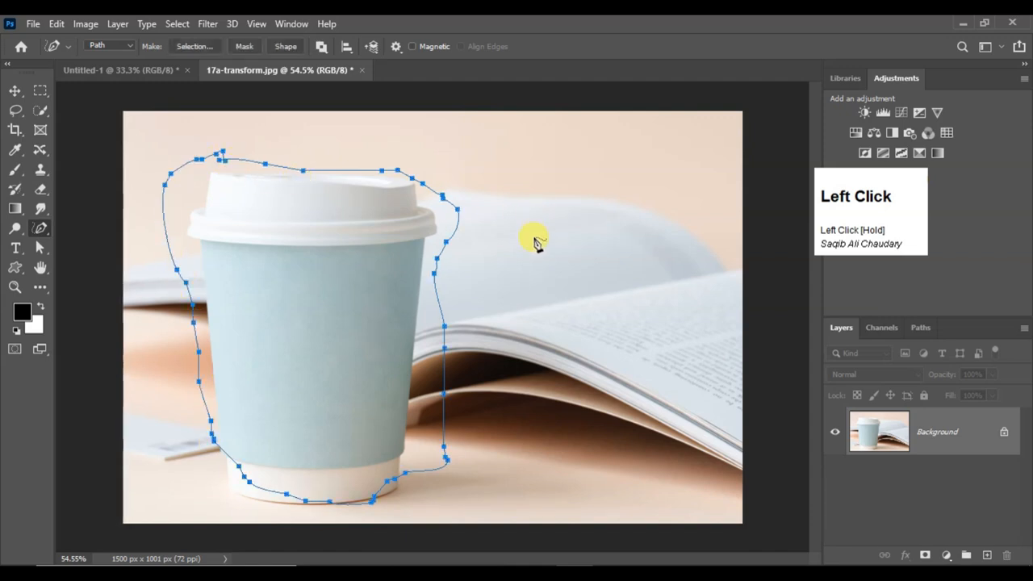
Convert the freeform path around the cup into a new anti-aliased selection with a feather radius of 0 pixels
{"action": "right_click", "coordinate": [357, 288]}
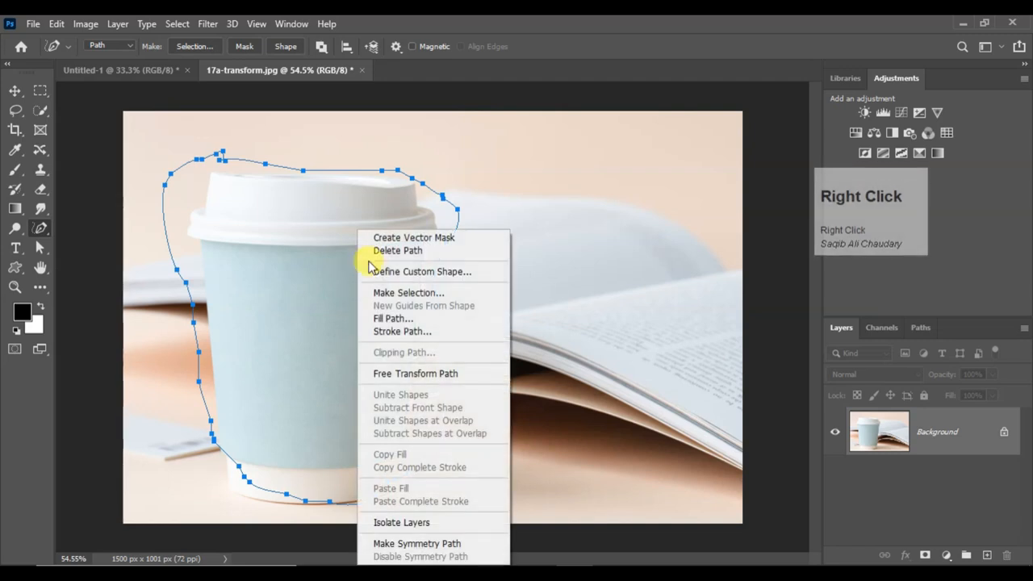
{"action": "left_click", "coordinate": [398, 295]}
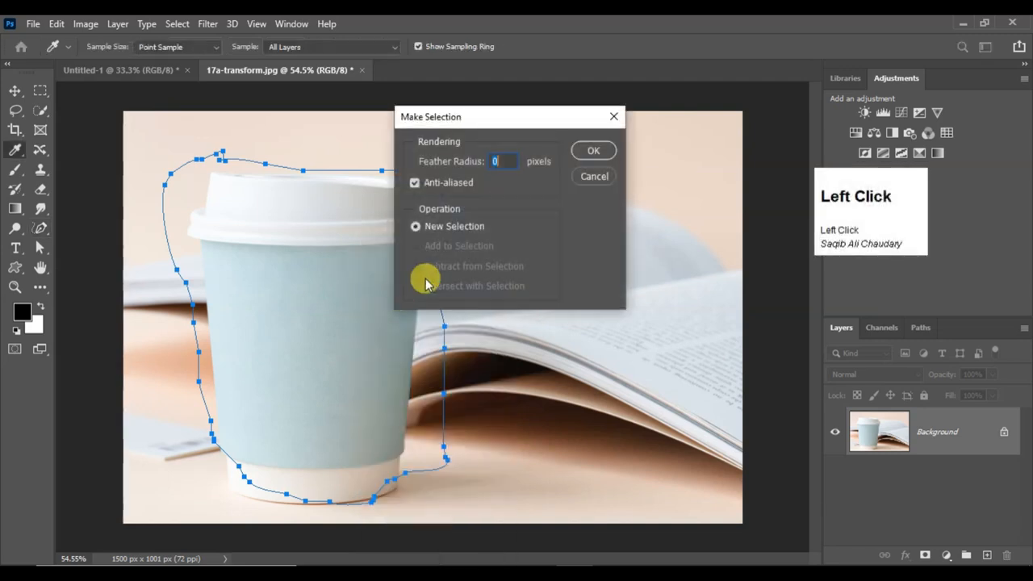
{"action": "left_click", "coordinate": [592, 152]}
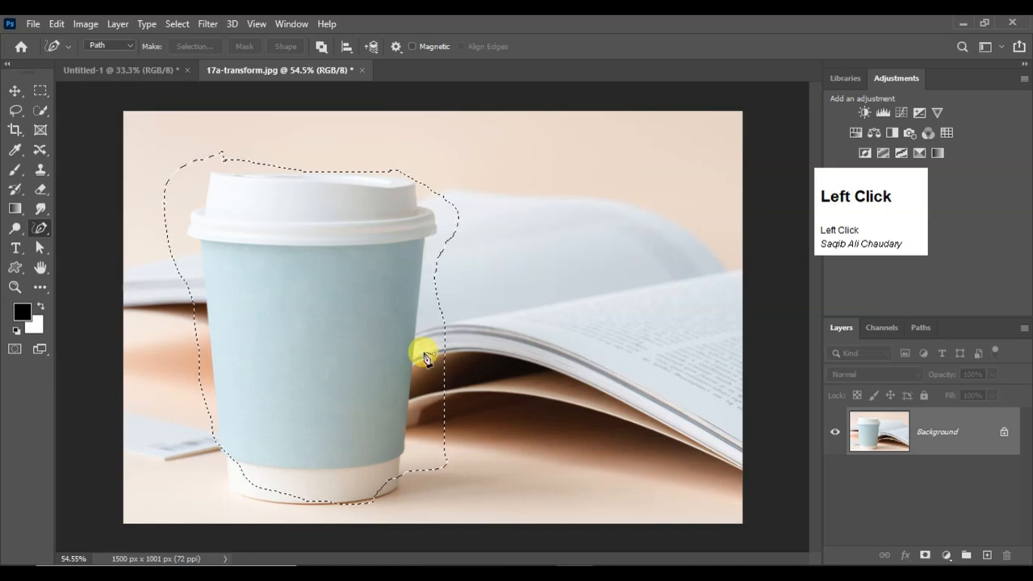
Copy the selected cup area to a new layer and inspect the cutout by temporarily hiding the Background layer
{"action": "key", "text": "ctrl+j"}
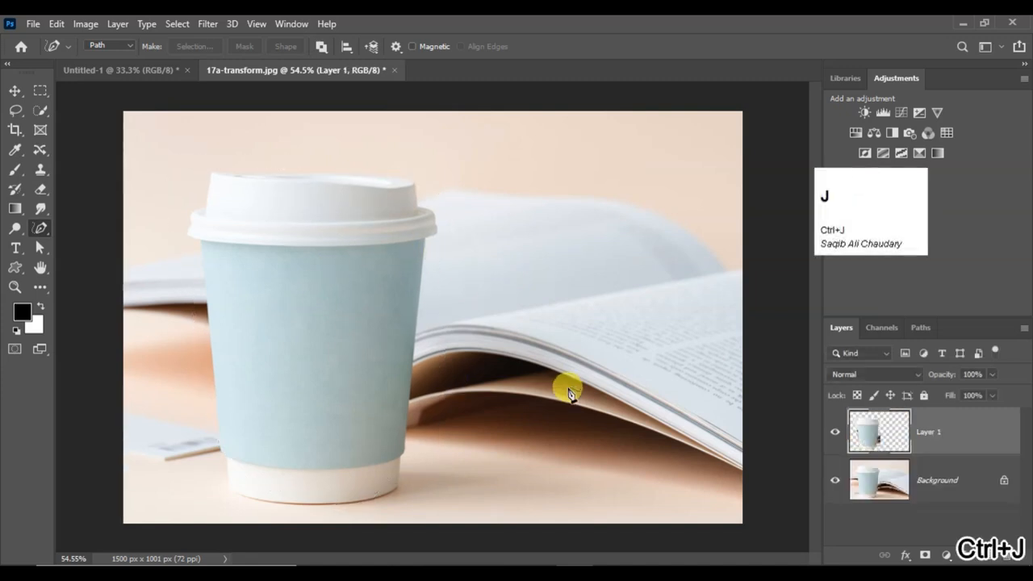
{"action": "left_click", "coordinate": [835, 480]}
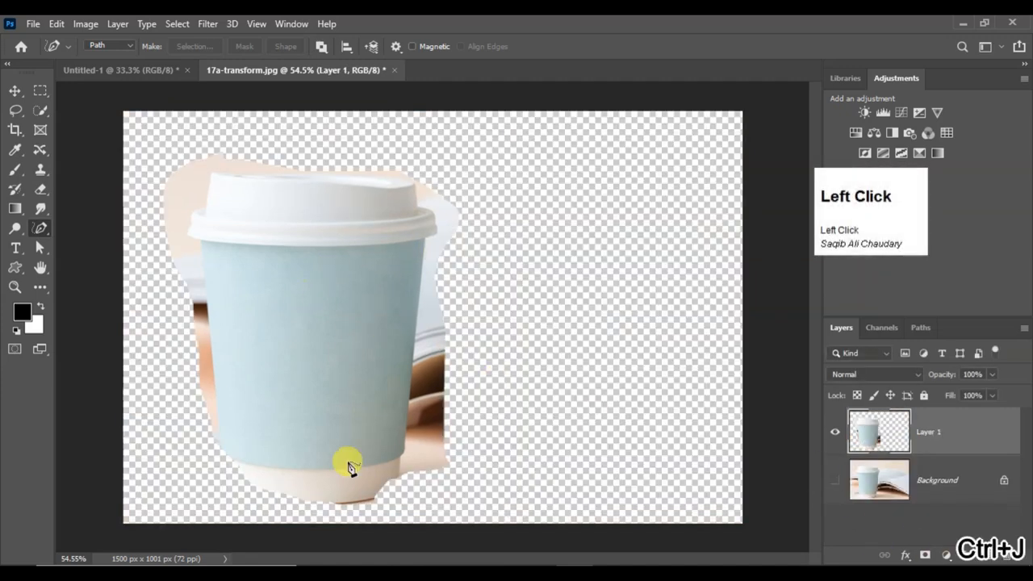
{"action": "left_click", "coordinate": [835, 480]}
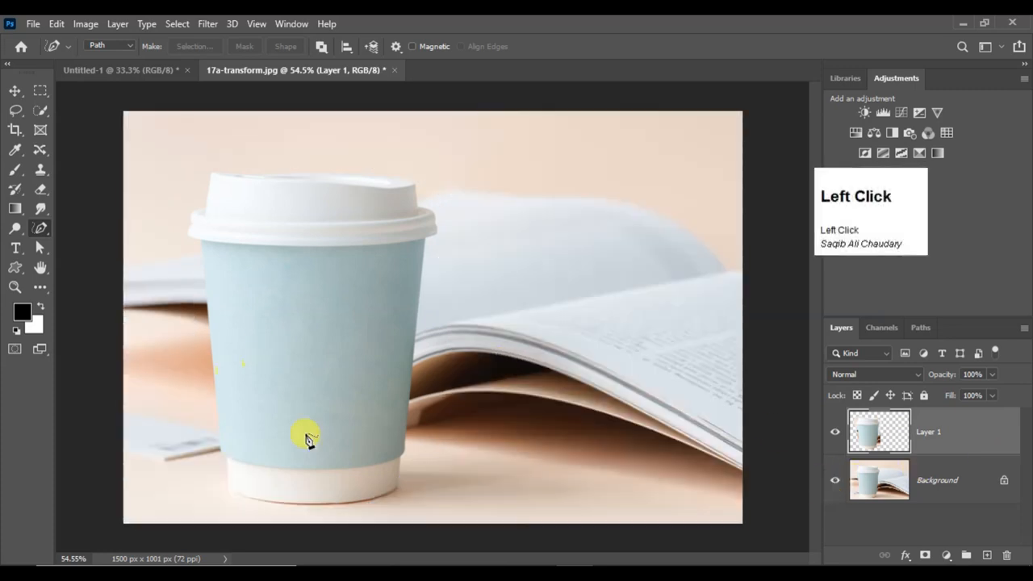
Trace the cup's lid and right side with the Curvature Pen Tool, adjusting an anchor on the lid's top edge to fit the curve
{"action": "right_click", "coordinate": [43, 231]}
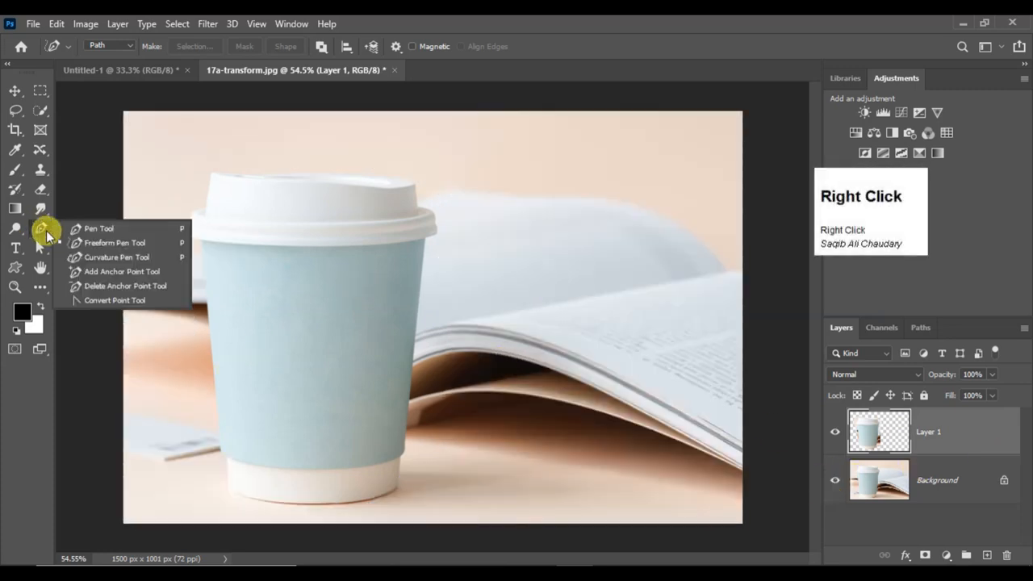
{"action": "left_click", "coordinate": [113, 264]}
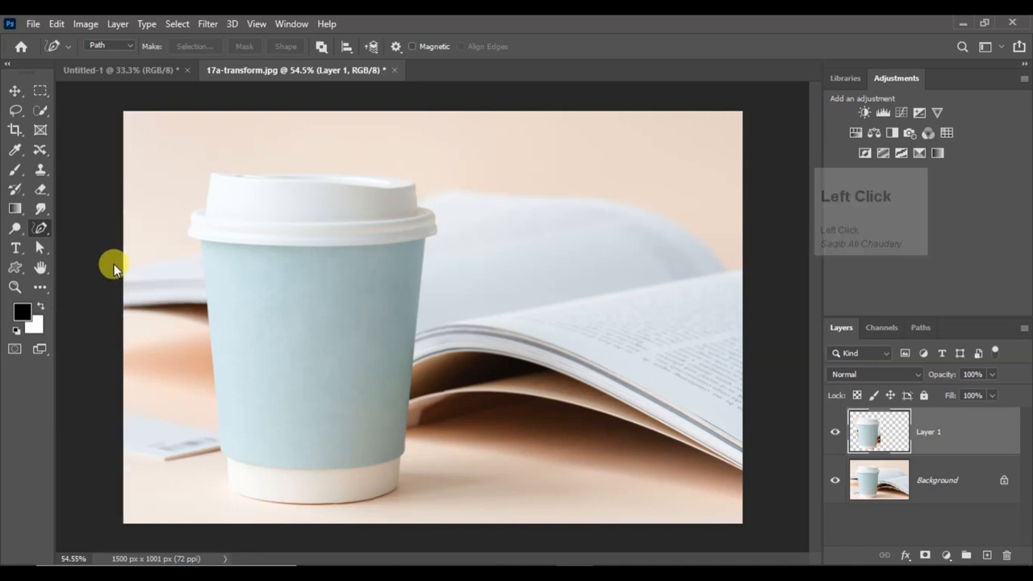
{"action": "left_click", "coordinate": [212, 170]}
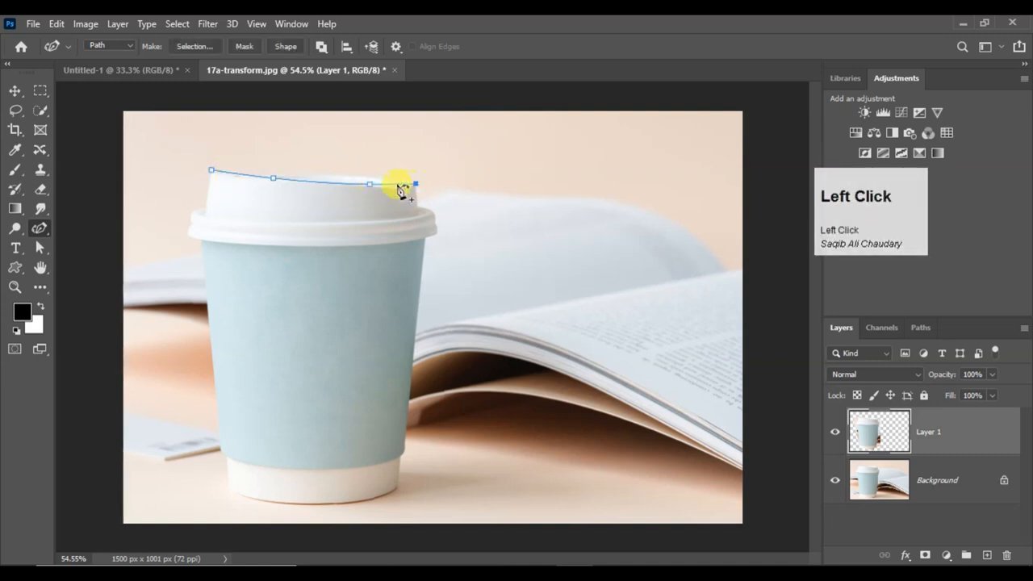
{"action": "mouse_move", "coordinate": [370, 184]}
{"action": "left_mouse_down"}
{"action": "mouse_move", "coordinate": [334, 179]}
{"action": "mouse_move", "coordinate": [357, 187]}
{"action": "left_mouse_up"}
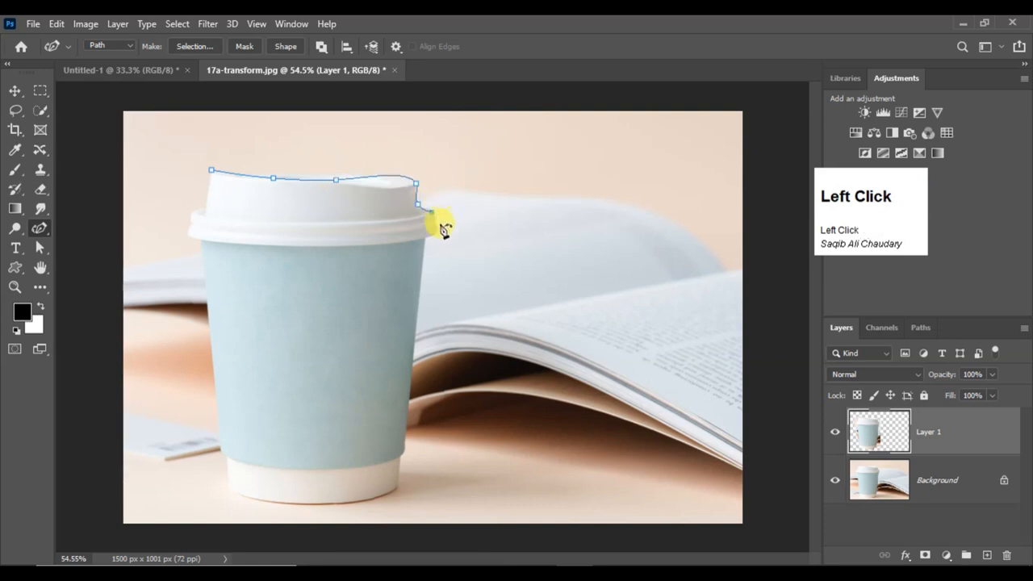
{"action": "left_click_drag", "start_coordinate": [428, 258], "coordinate": [411, 437]}
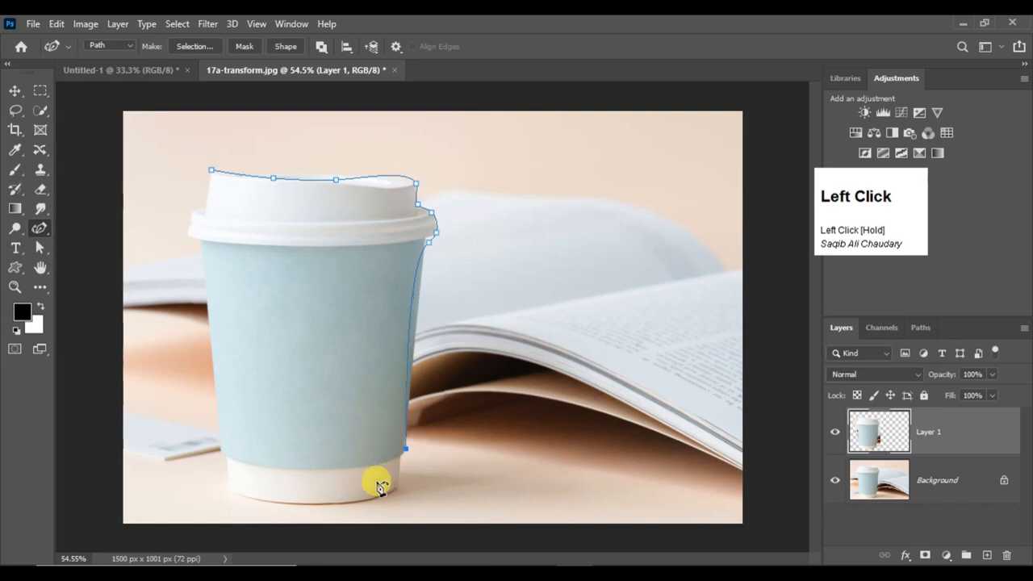
Finish the Curvature Pen path along the cup's bottom and left side, close it, and adjust its side anchors to fit the cup
{"action": "left_click", "coordinate": [345, 467]}
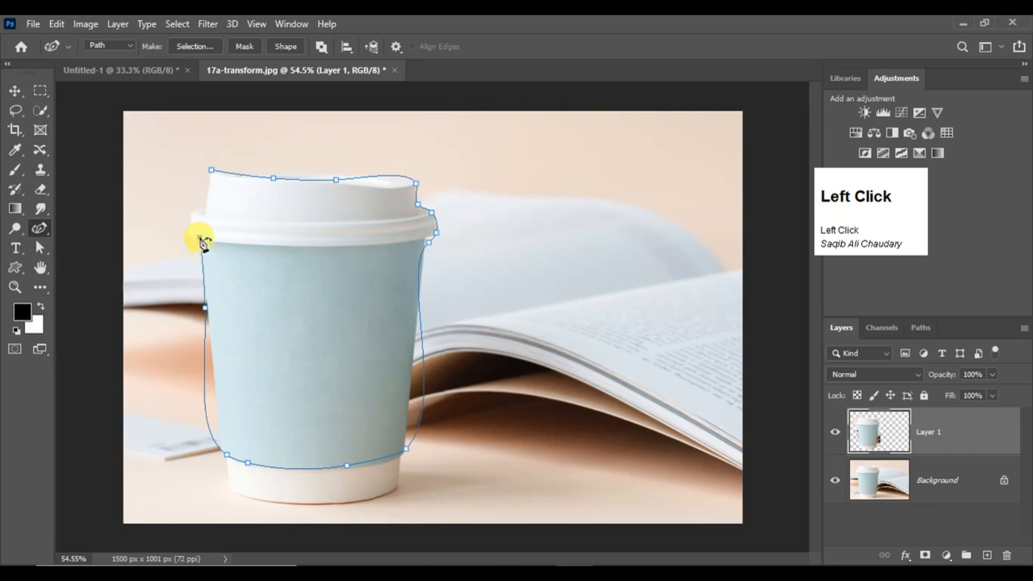
{"action": "left_click", "coordinate": [211, 171]}
{"action": "left_click_drag", "start_coordinate": [199, 240], "coordinate": [188, 242]}
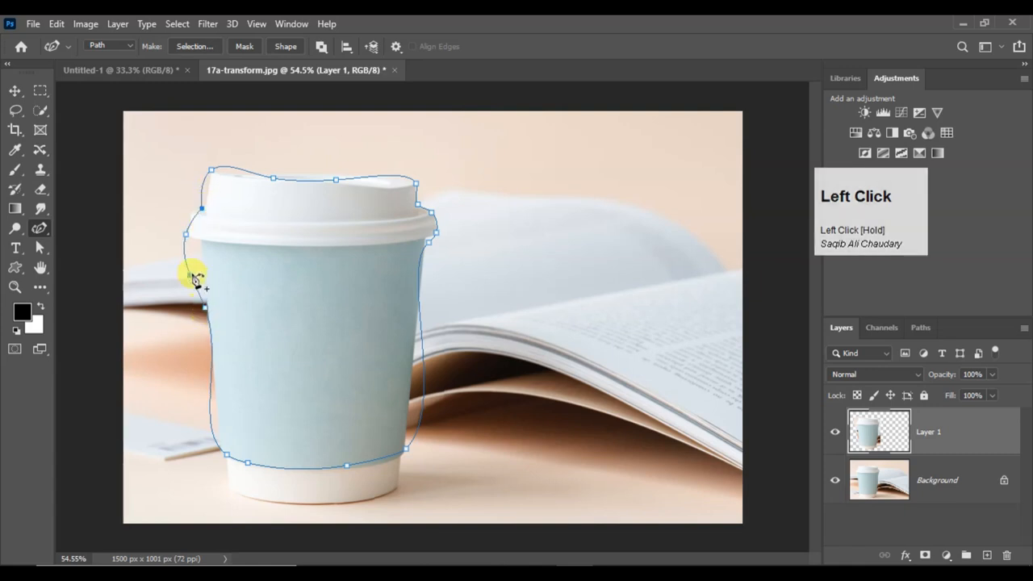
{"action": "left_click_drag", "start_coordinate": [191, 270], "coordinate": [203, 264]}
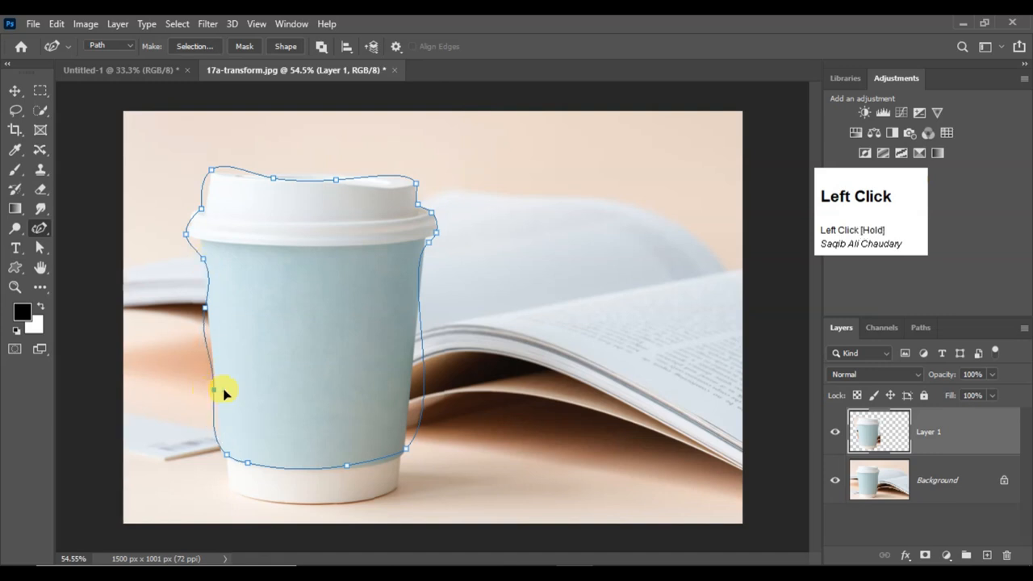
{"action": "left_click_drag", "start_coordinate": [415, 403], "coordinate": [409, 411]}
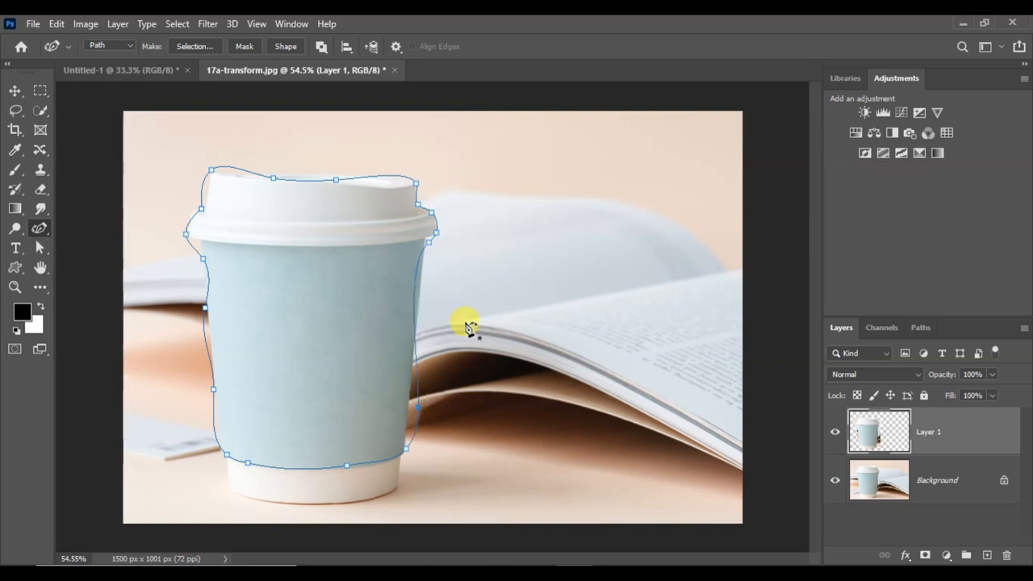
Duplicate Layer 1, and copy the path's area to another new layer through a new anti-aliased selection with a 0-pixel feather radius
{"action": "left_click", "coordinate": [42, 229]}
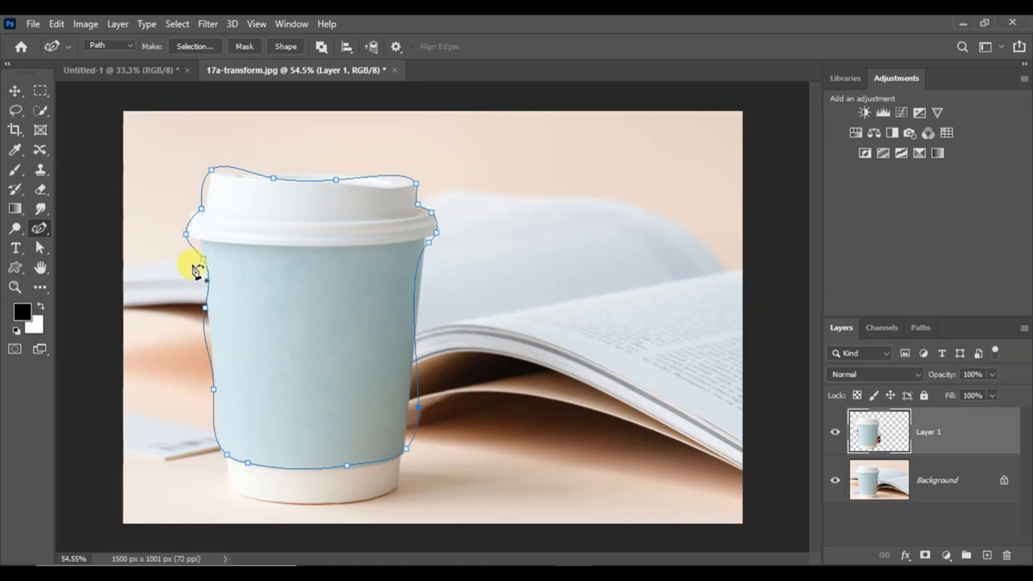
{"action": "key", "text": "ctrl+j"}
{"action": "right_click", "coordinate": [296, 260]}
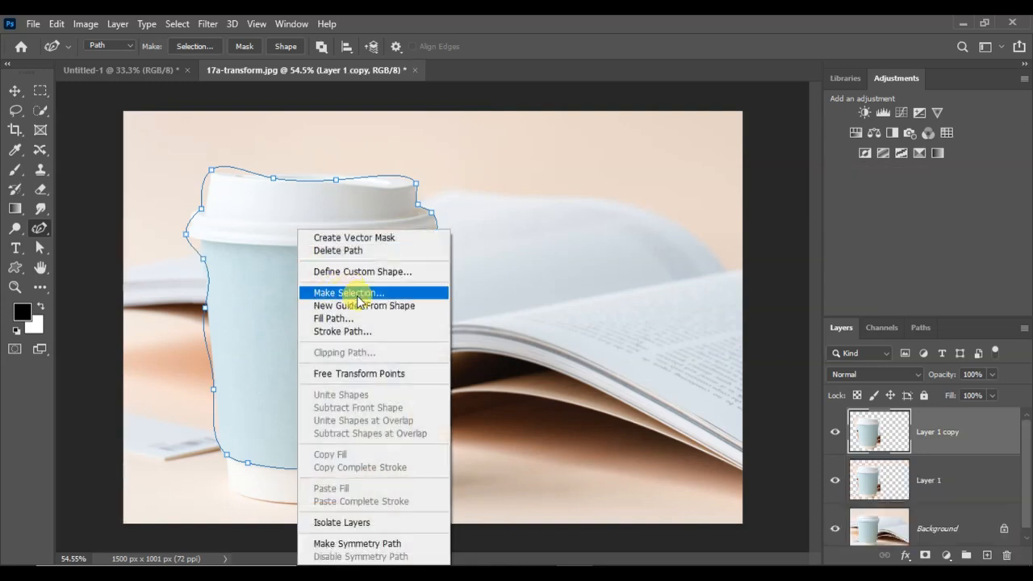
{"action": "left_click", "coordinate": [358, 293]}
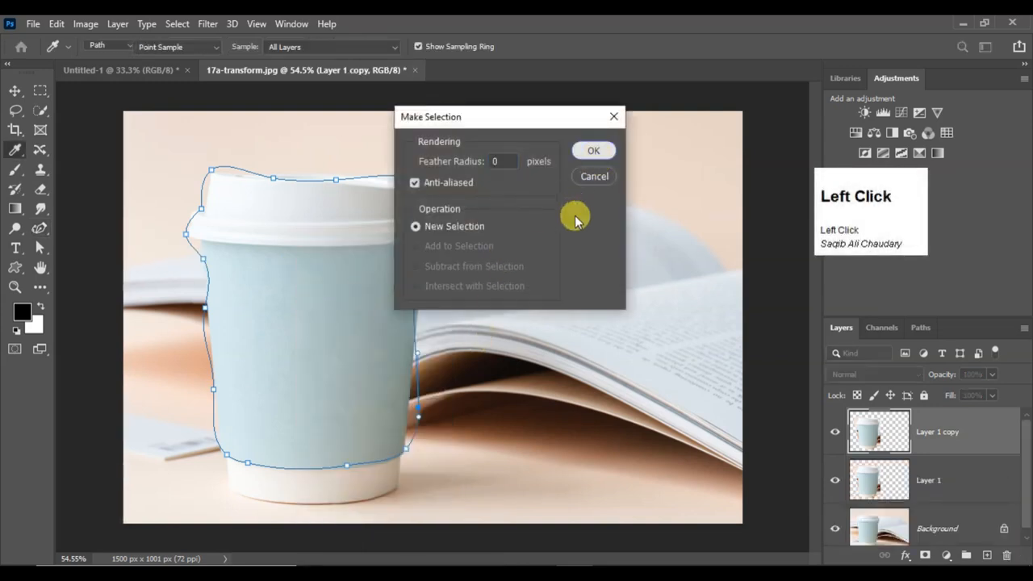
{"action": "key", "text": "Return"}
{"action": "key", "text": "ctrl+j"}
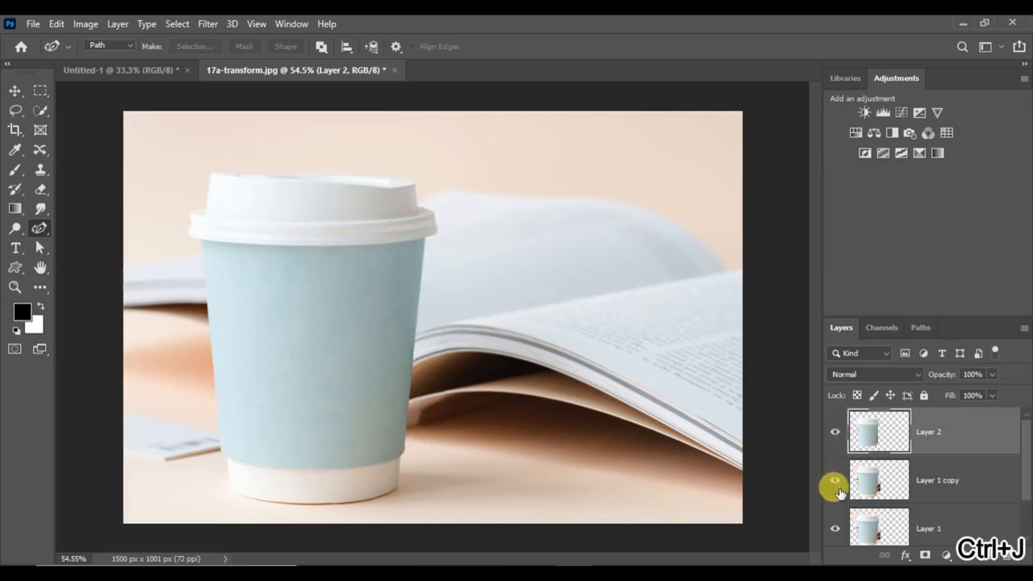
Delete Layer 2, Layer 1 copy and Layer 1, keeping only the Background layer
{"action": "scroll", "coordinate": [836, 496], "scroll_direction": "down", "scroll_amount": 2}
{"action": "scroll", "coordinate": [836, 501], "scroll_direction": "up", "scroll_amount": 2}
{"action": "scroll", "coordinate": [1019, 438], "scroll_direction": "down", "scroll_amount": 2}
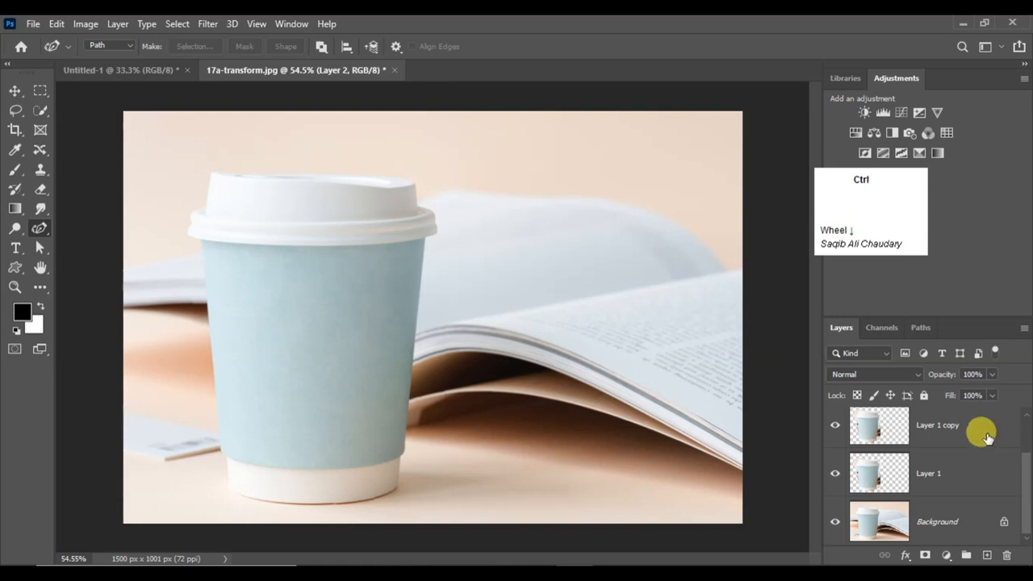
{"action": "scroll", "coordinate": [966, 461], "scroll_direction": "up", "scroll_amount": 2}
{"action": "left_click", "coordinate": [948, 480], "text": "ctrl"}
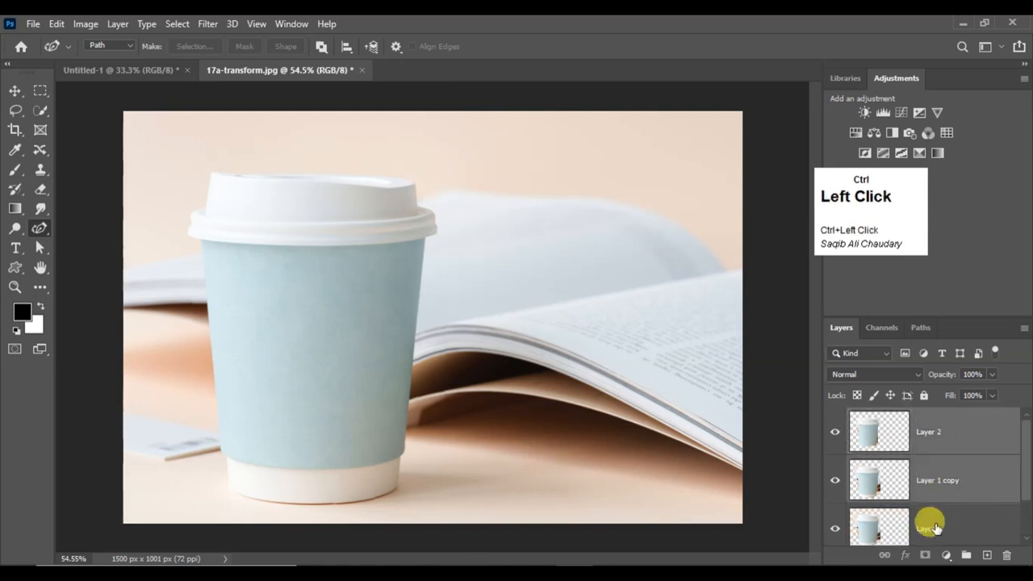
{"action": "left_click", "coordinate": [935, 529], "text": "ctrl"}
{"action": "left_click", "coordinate": [1007, 555]}
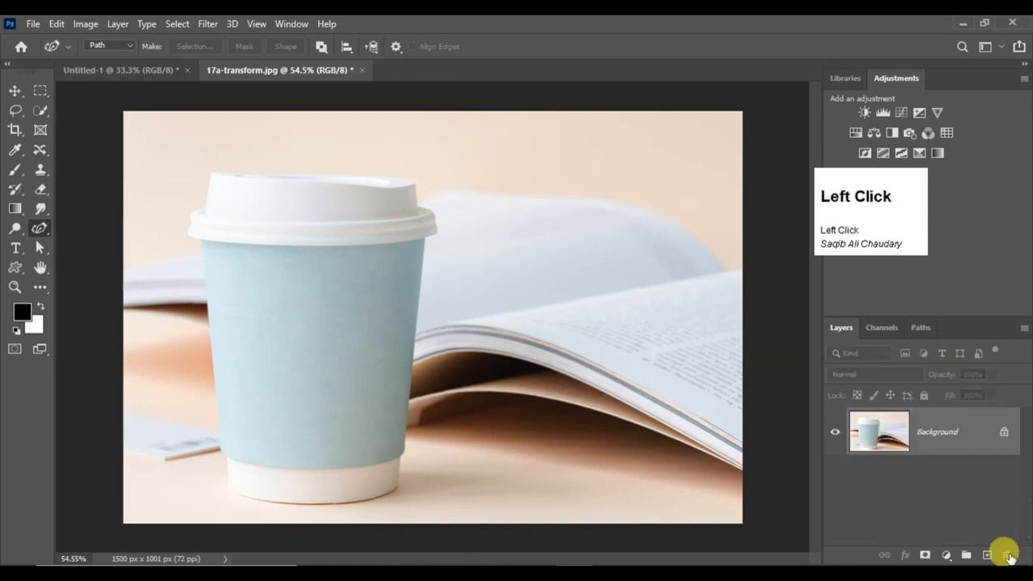
Switch to the Untitled-1 document and draw a closed, rounded path with four anchors using the Curvature Pen Tool
{"action": "right_click", "coordinate": [39, 229]}
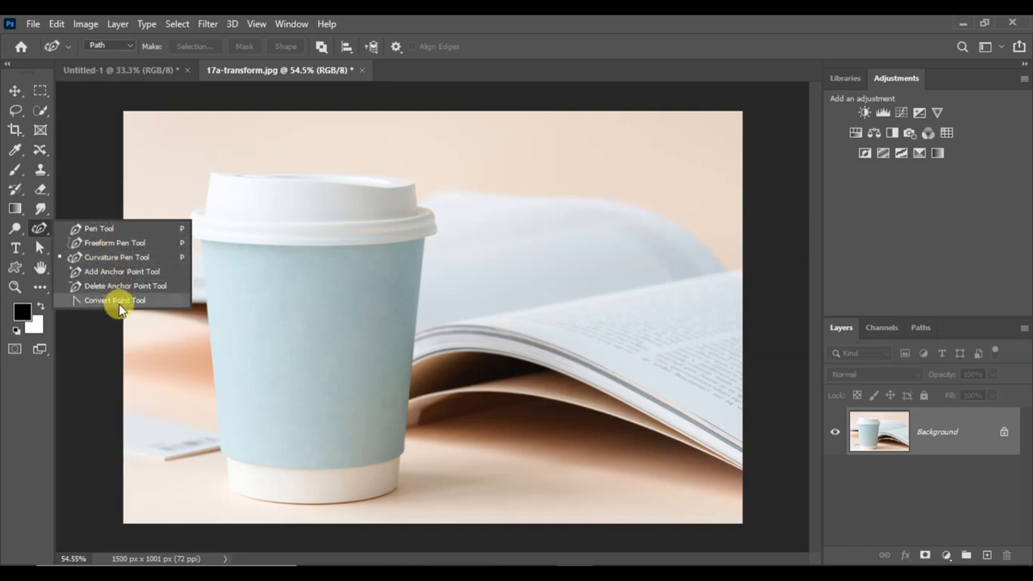
{"action": "left_click", "coordinate": [108, 74]}
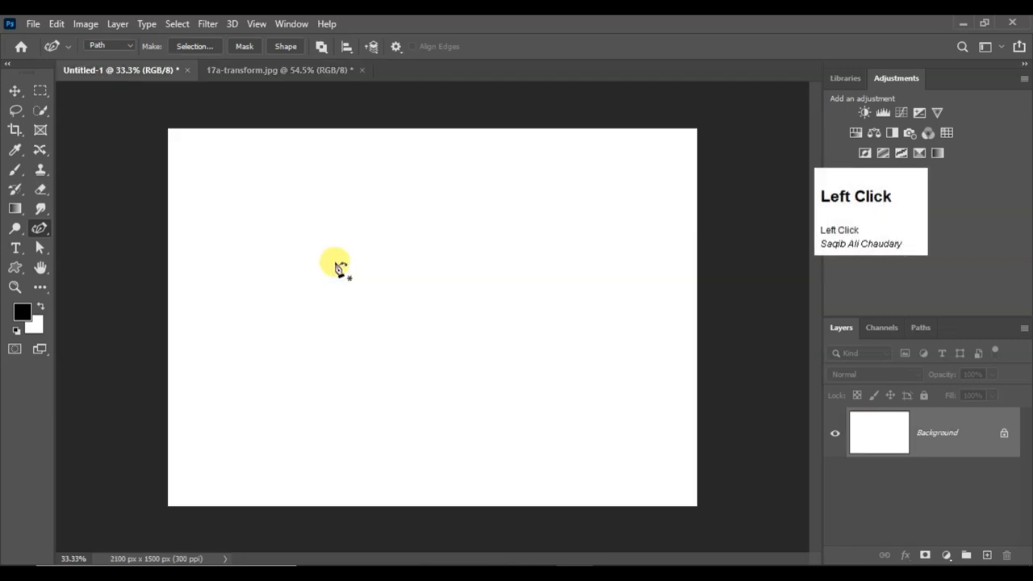
{"action": "left_click", "coordinate": [277, 251]}
{"action": "left_click", "coordinate": [550, 218]}
{"action": "left_click", "coordinate": [546, 339]}
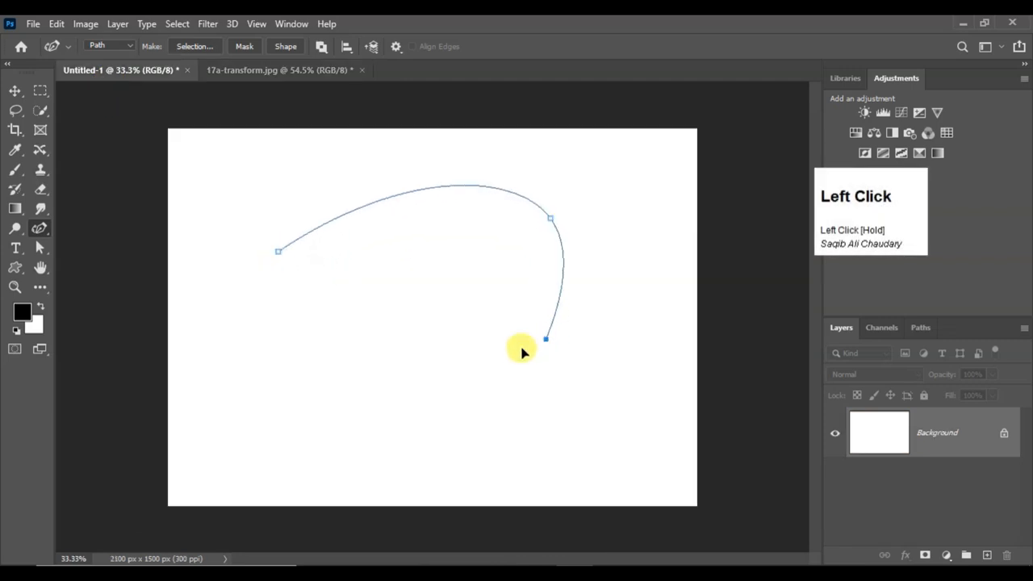
{"action": "left_click", "coordinate": [327, 363]}
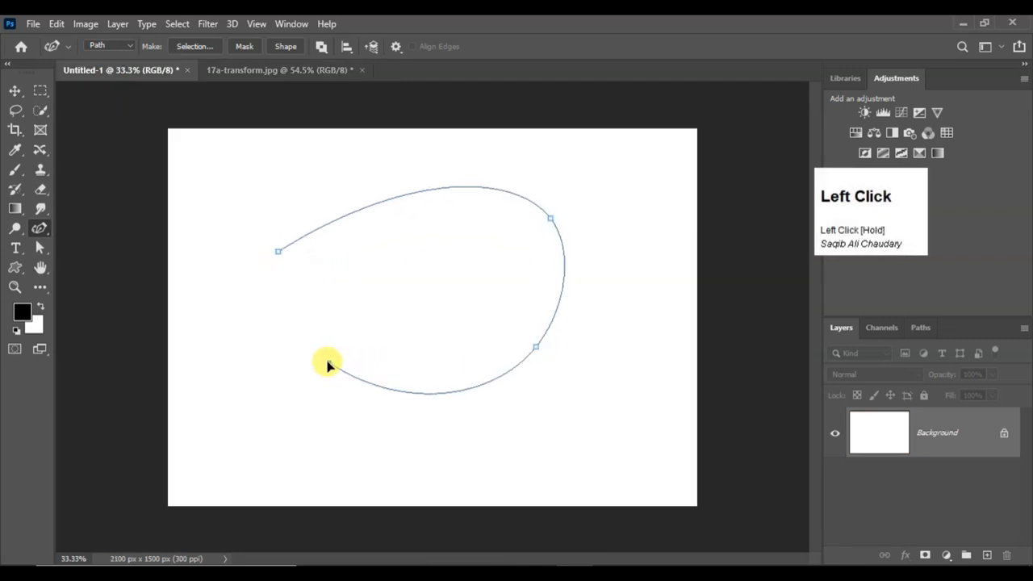
{"action": "left_click", "coordinate": [278, 252]}
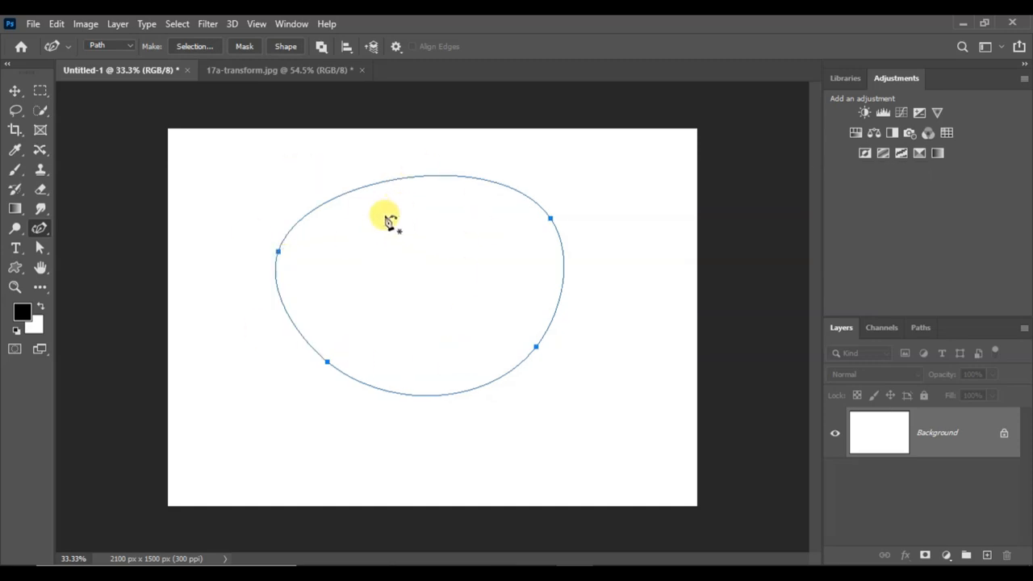
Convert all four anchors of the rounded path to corner points with the Convert Point Tool, forming a straight-sided quadrilateral
{"action": "right_click", "coordinate": [39, 229]}
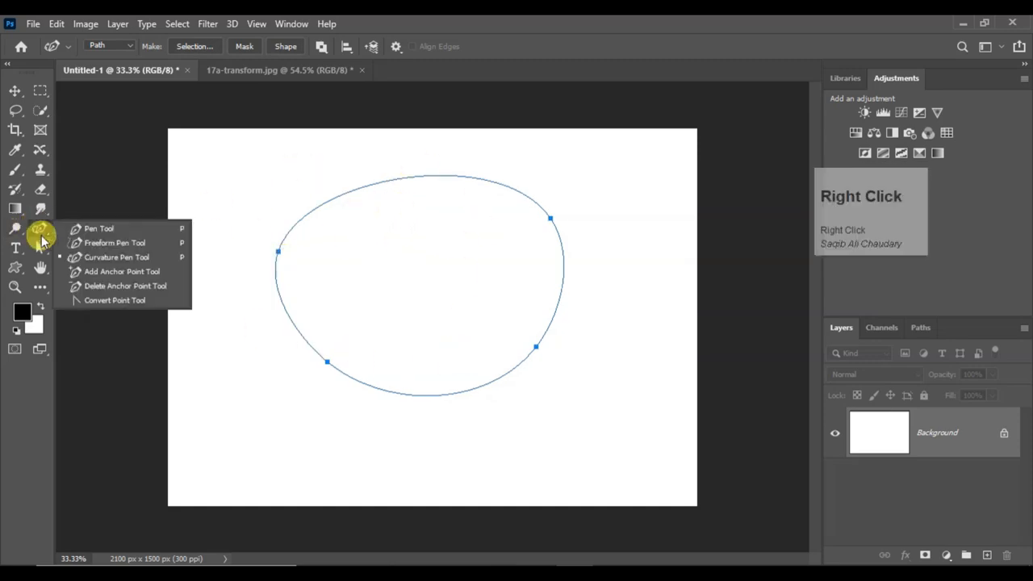
{"action": "left_click", "coordinate": [89, 301]}
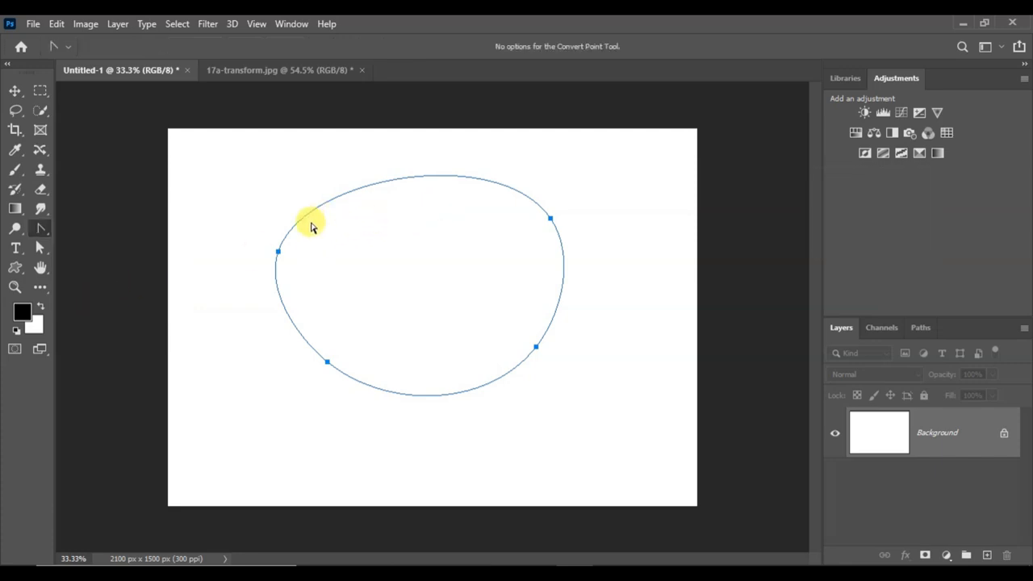
{"action": "left_click", "coordinate": [279, 255]}
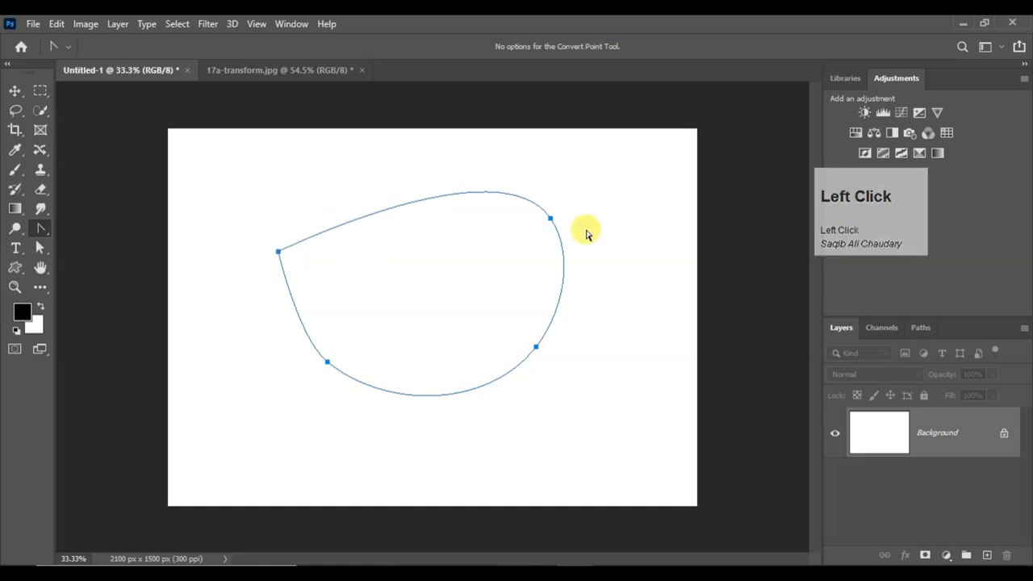
{"action": "left_click", "coordinate": [549, 219]}
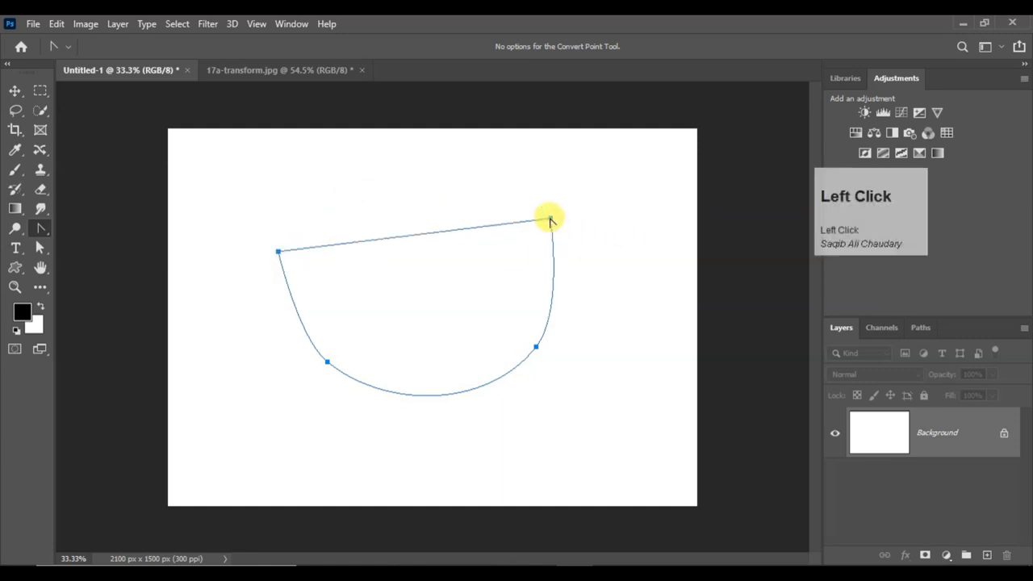
{"action": "left_click", "coordinate": [535, 347]}
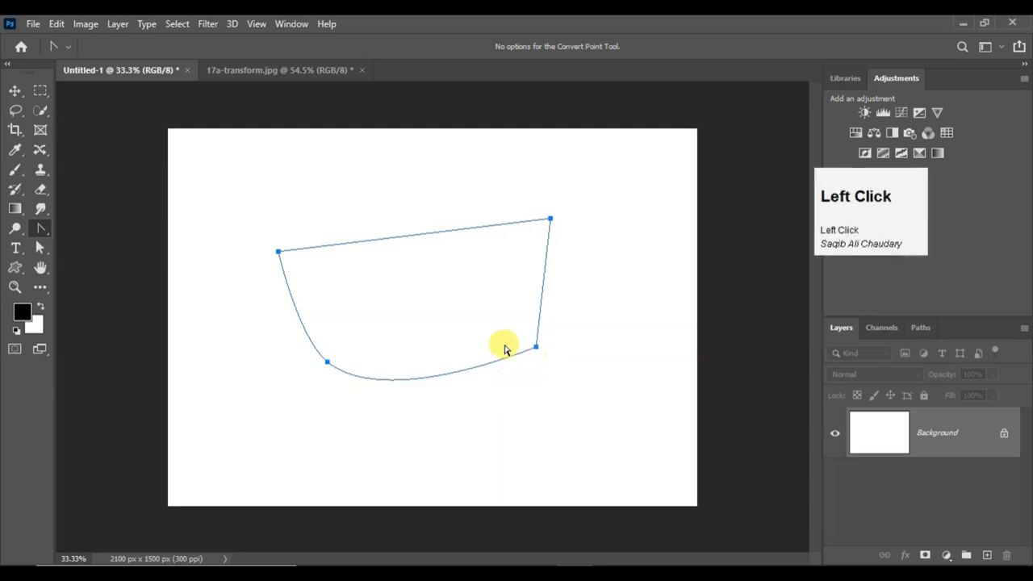
{"action": "left_click", "coordinate": [327, 362]}
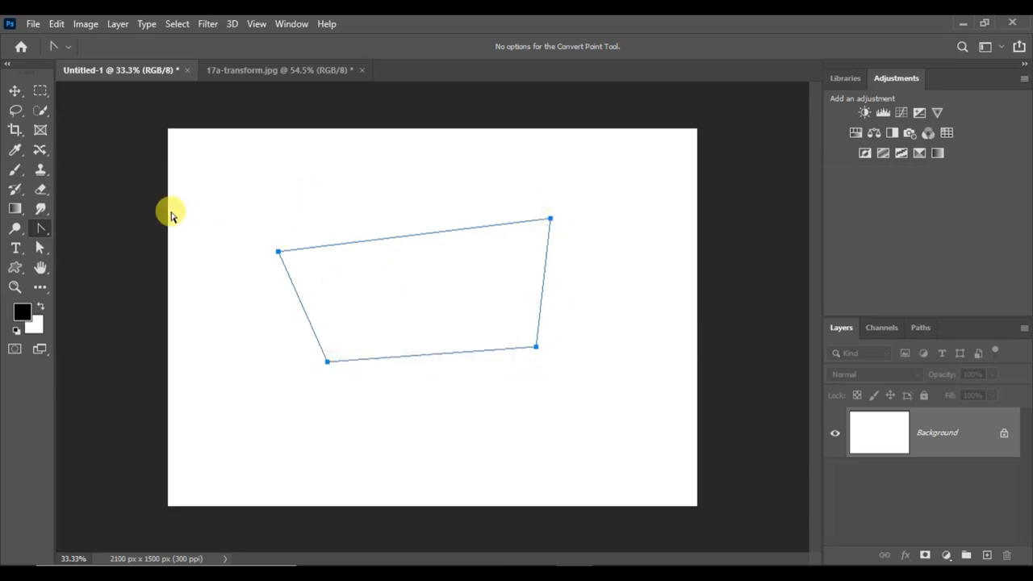
{"action": "left_click", "coordinate": [550, 218]}
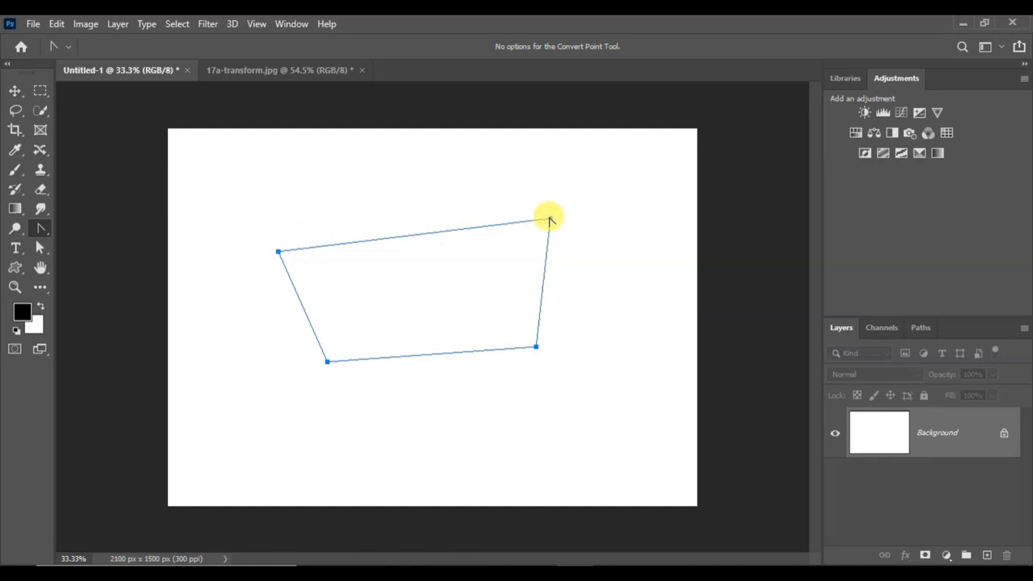
{"action": "left_click", "coordinate": [551, 219]}
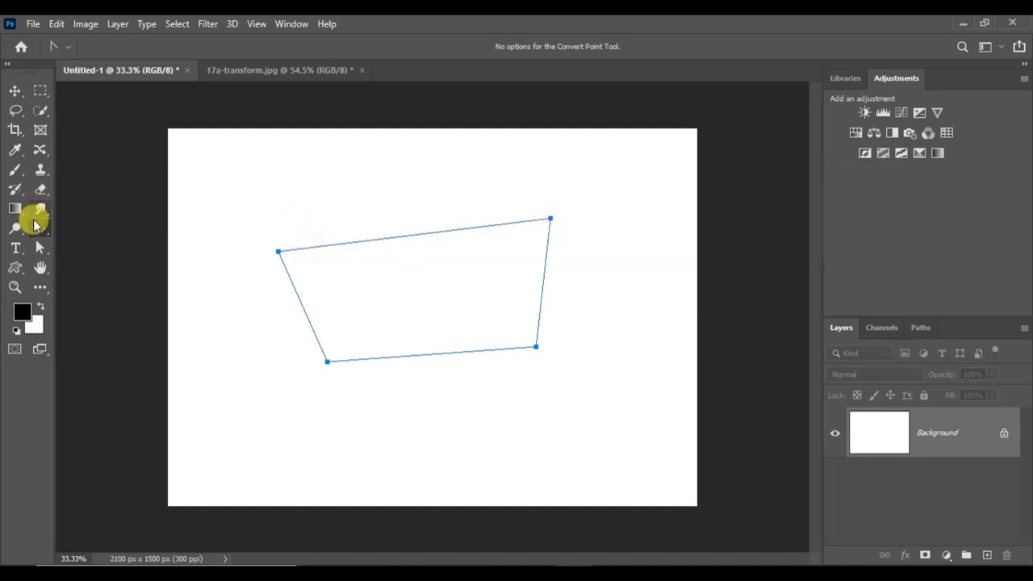
Draw a small closed path with three anchors and curved segments above the quadrilateral using the Pen Tool
{"action": "right_click", "coordinate": [39, 229]}
{"action": "left_click", "coordinate": [68, 227]}
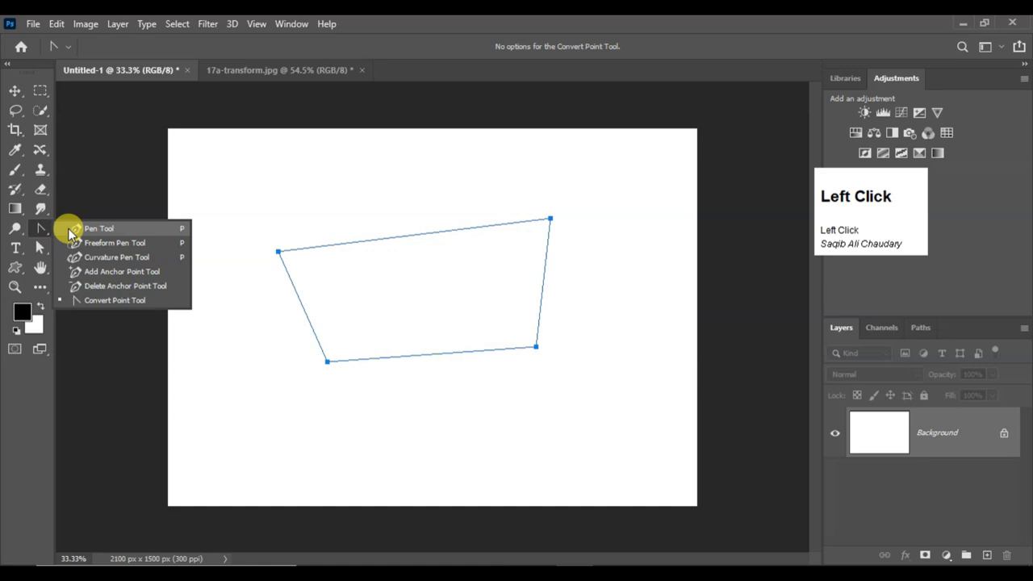
{"action": "left_click", "coordinate": [257, 182]}
{"action": "left_click_drag", "start_coordinate": [421, 173], "coordinate": [422, 209]}
{"action": "left_click", "coordinate": [234, 244]}
{"action": "left_click_drag", "start_coordinate": [238, 255], "coordinate": [258, 182]}
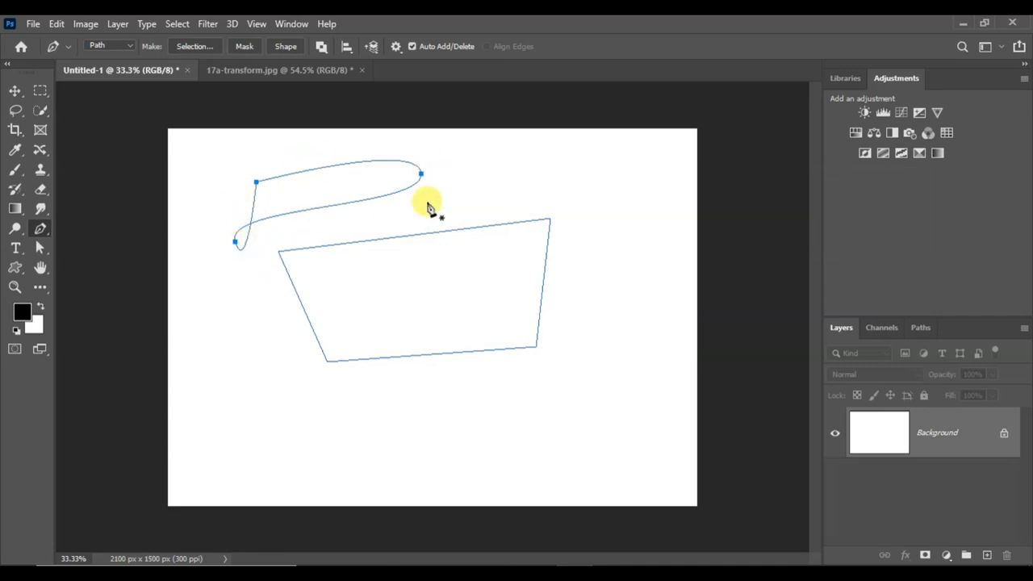
Convert the small path's curved anchors to corners with the Convert Point Tool and reposition the resulting triangle and its upper-left anchor
{"action": "right_click", "coordinate": [40, 232]}
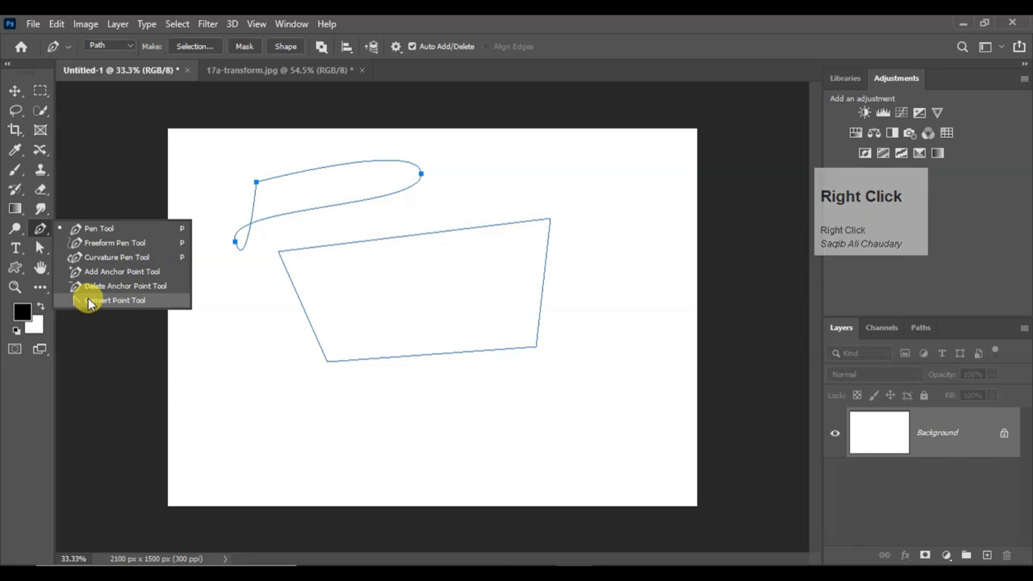
{"action": "left_click", "coordinate": [89, 301]}
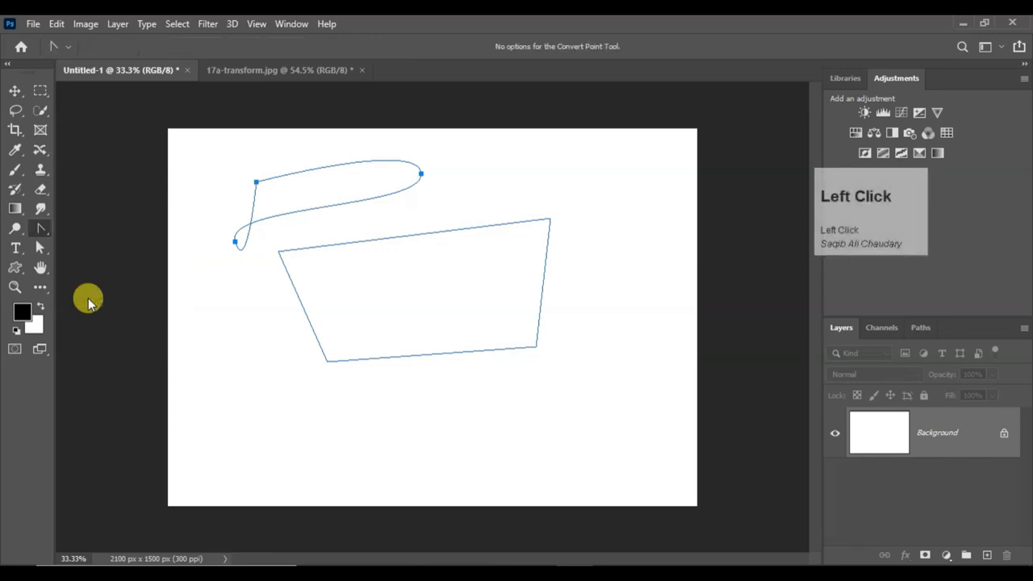
{"action": "left_click", "coordinate": [235, 242]}
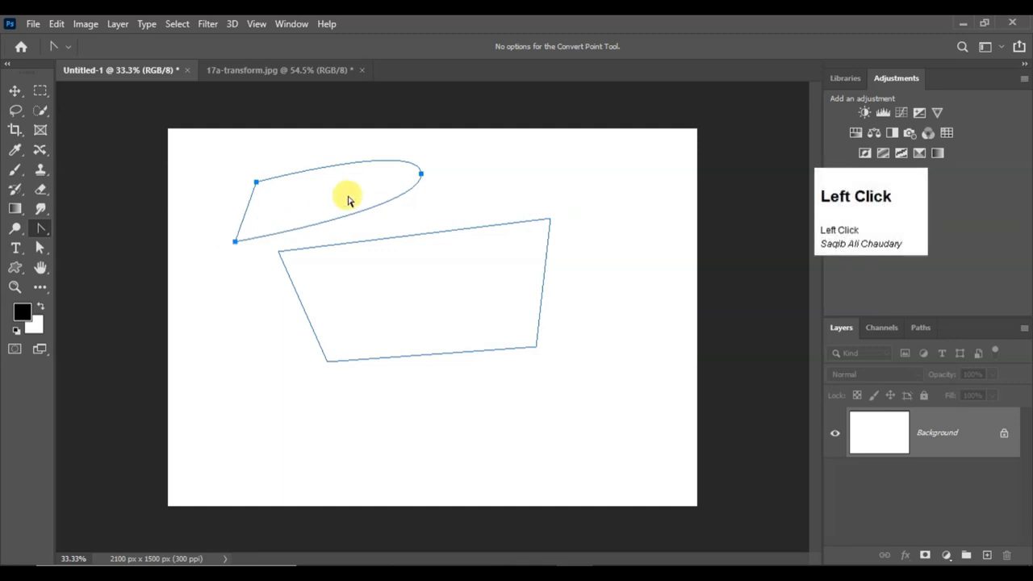
{"action": "left_click", "coordinate": [421, 174]}
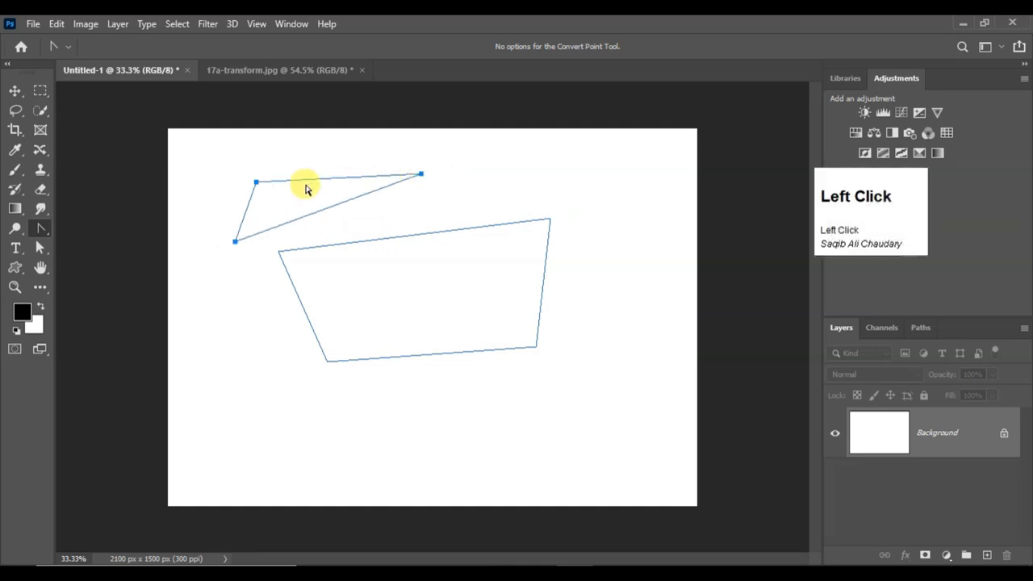
{"action": "left_click", "coordinate": [256, 183]}
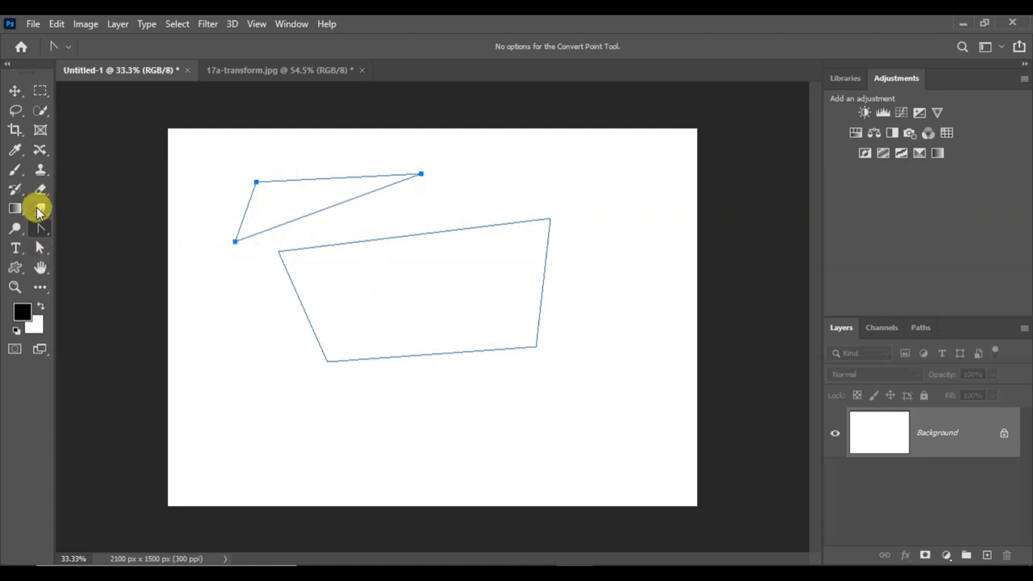
{"action": "right_click", "coordinate": [38, 232]}
{"action": "left_click", "coordinate": [103, 301]}
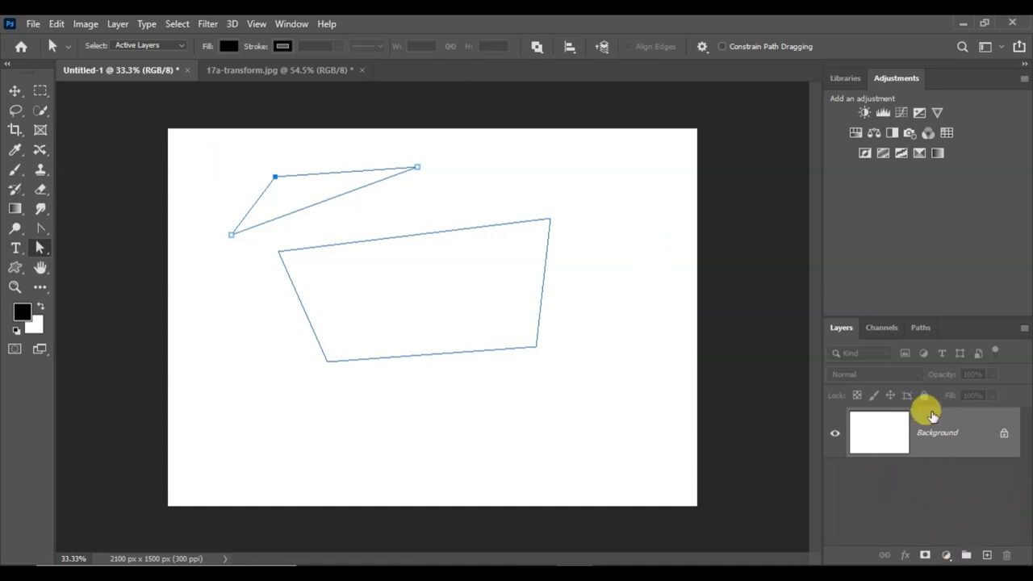
Show the document's Work Path and add a multi-anchor Pen Tool path to it, overlapping the quadrilateral's lower part
{"action": "left_click", "coordinate": [922, 328]}
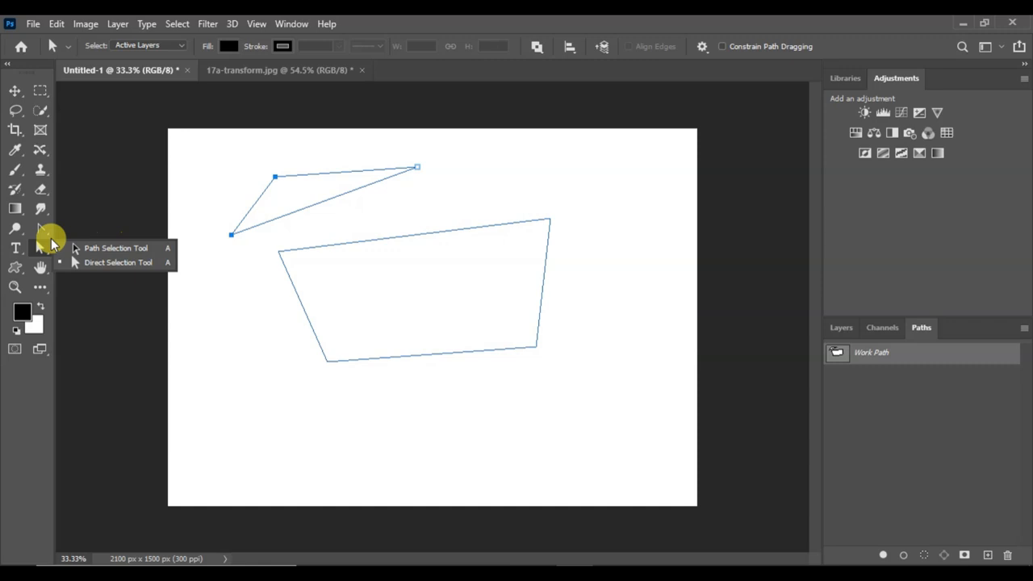
{"action": "left_click", "coordinate": [42, 231]}
{"action": "right_click", "coordinate": [41, 230]}
{"action": "left_click", "coordinate": [84, 228]}
{"action": "left_click", "coordinate": [276, 391]}
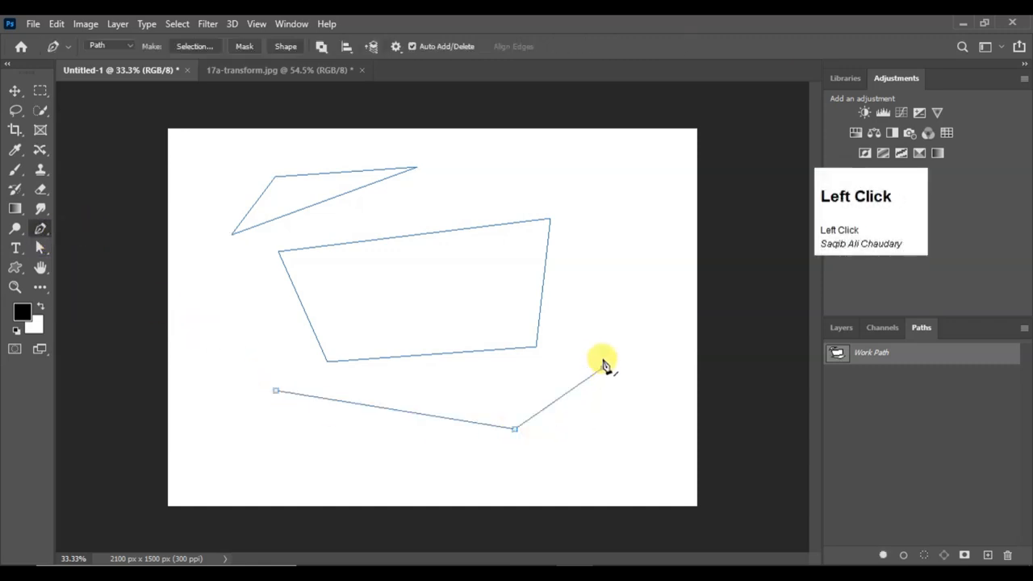
{"action": "left_click", "coordinate": [528, 296]}
{"action": "left_click_drag", "start_coordinate": [437, 326], "coordinate": [429, 331]}
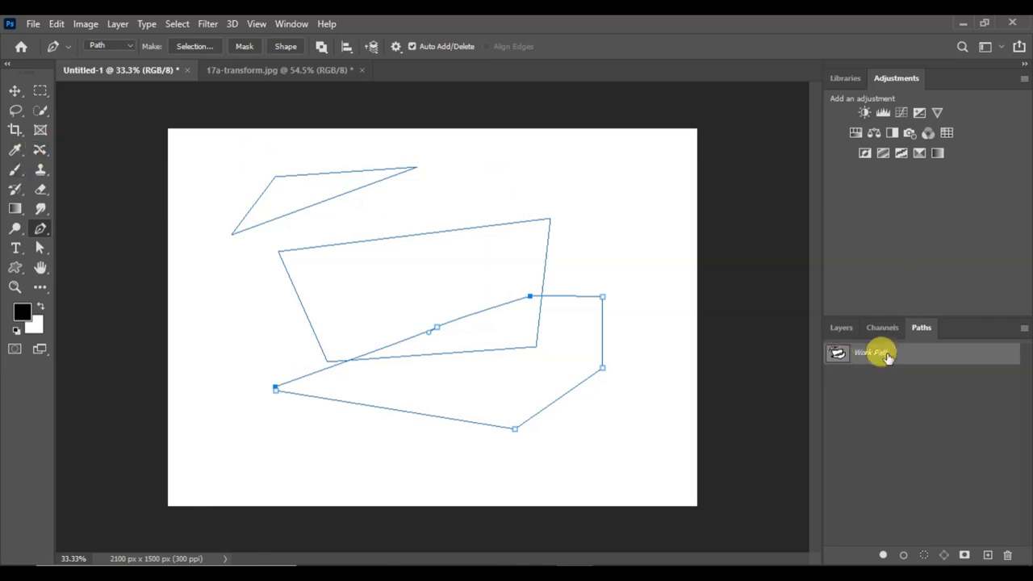
Save the Work Path under the name Path 1
{"action": "right_click", "coordinate": [887, 355]}
{"action": "key", "text": "Escape"}
{"action": "left_click", "coordinate": [1023, 327]}
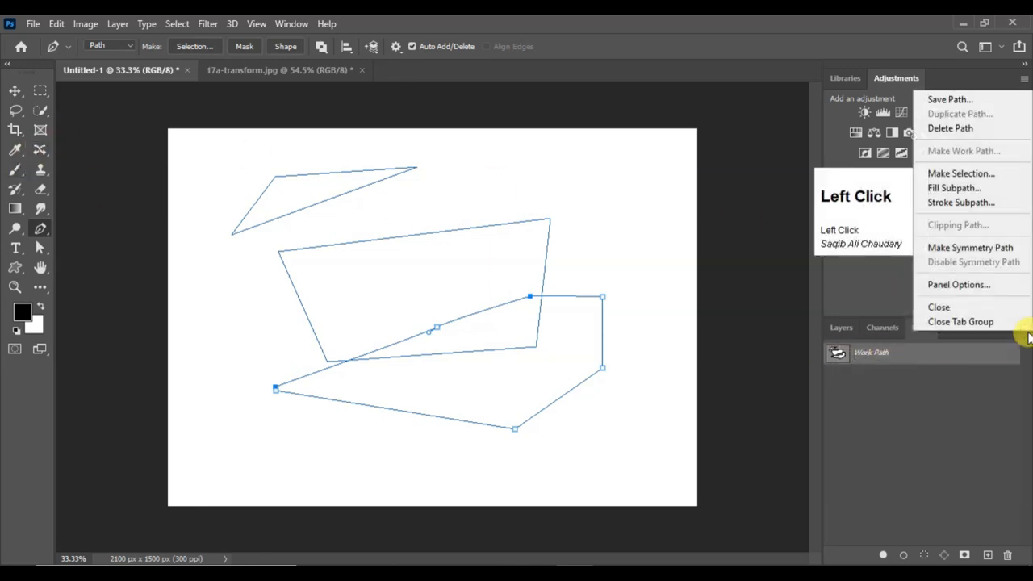
{"action": "left_click", "coordinate": [1029, 337]}
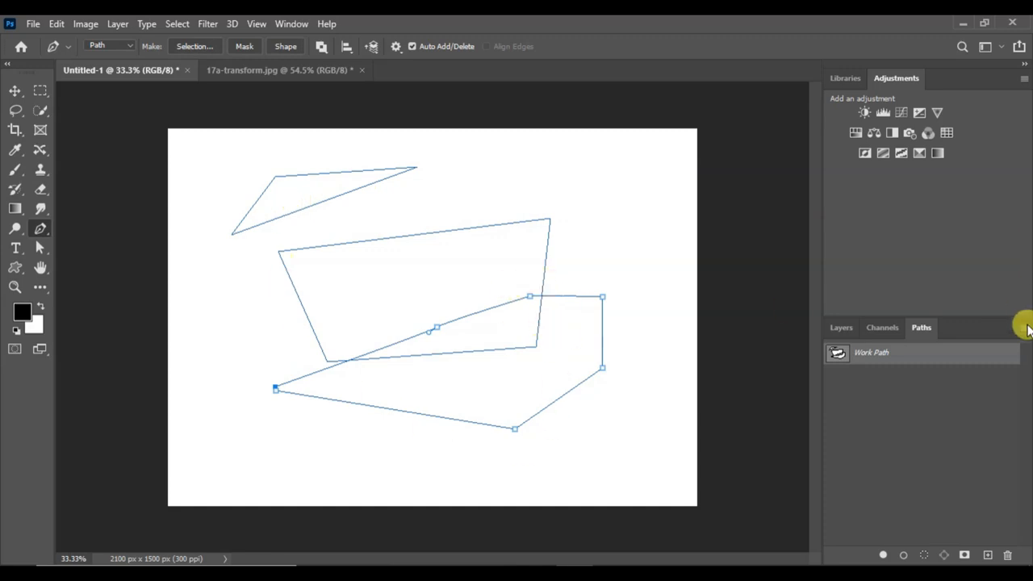
{"action": "left_click", "coordinate": [1027, 328]}
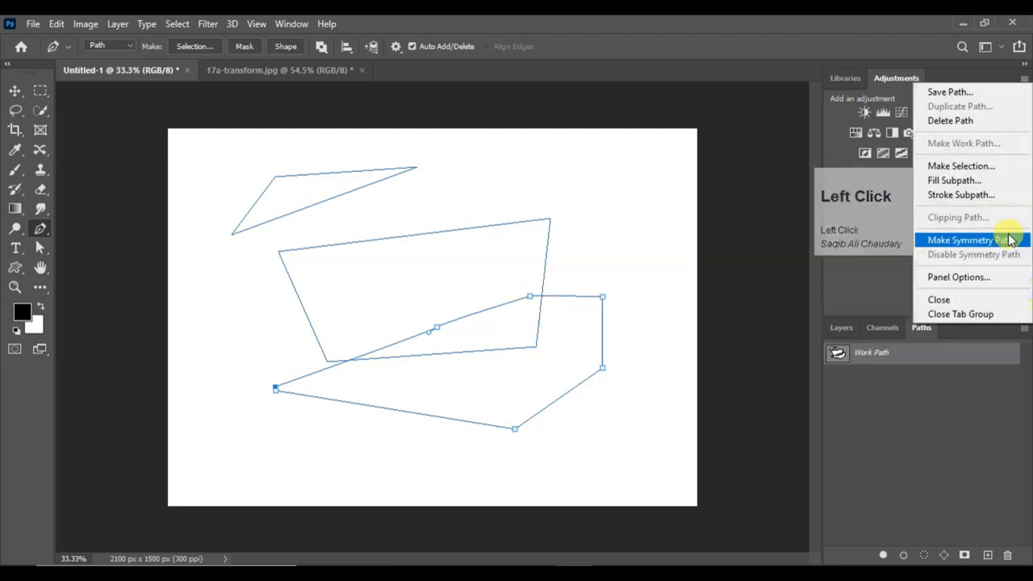
{"action": "left_click", "coordinate": [991, 95]}
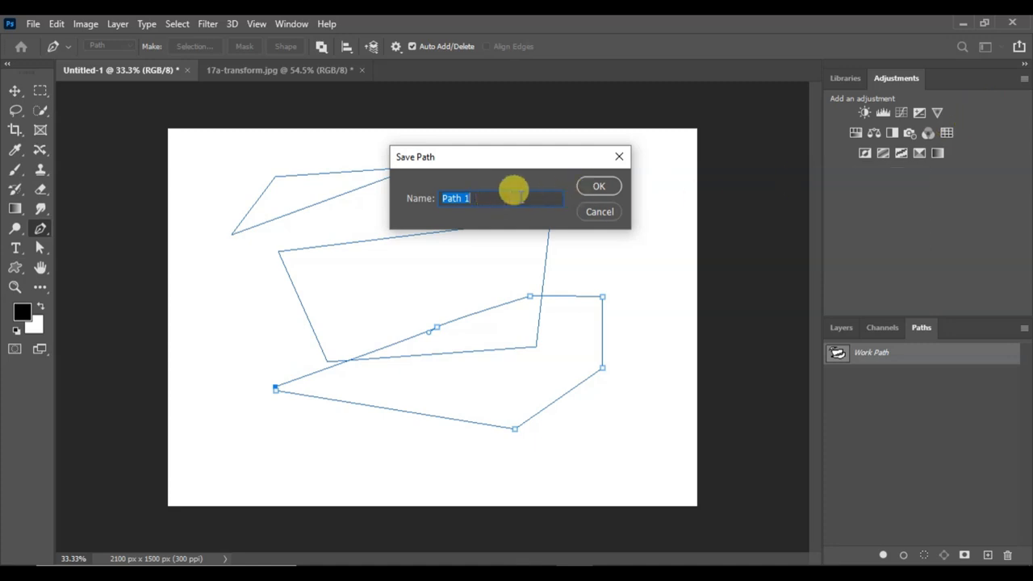
{"action": "left_click", "coordinate": [598, 188]}
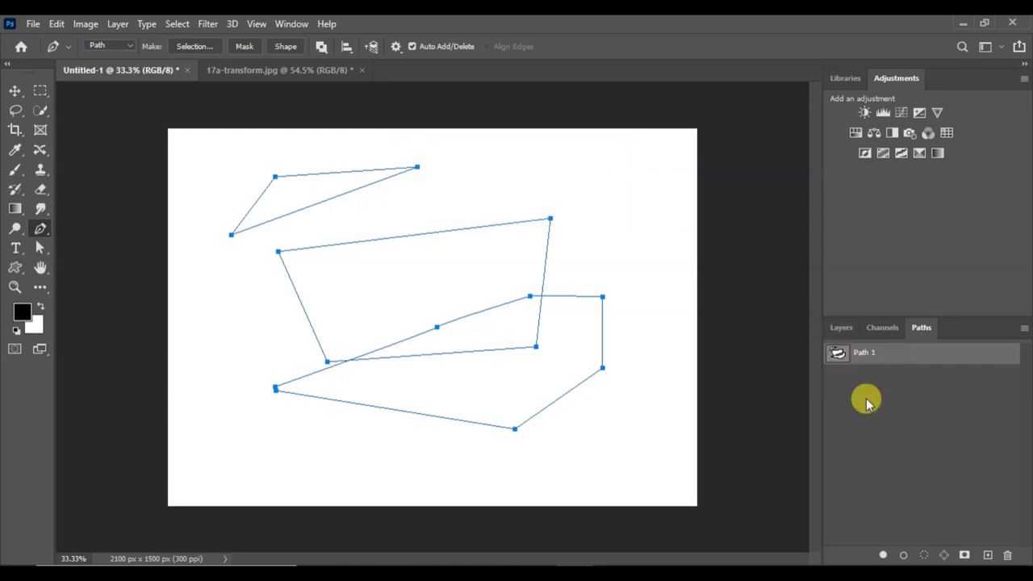
Undo the path saving and all Pen Tool paths drawn so far until the canvas is empty
{"action": "left_click", "coordinate": [638, 418]}
{"action": "key", "text": "ctrl+z"}
{"action": "key", "text": "ctrl+z"}
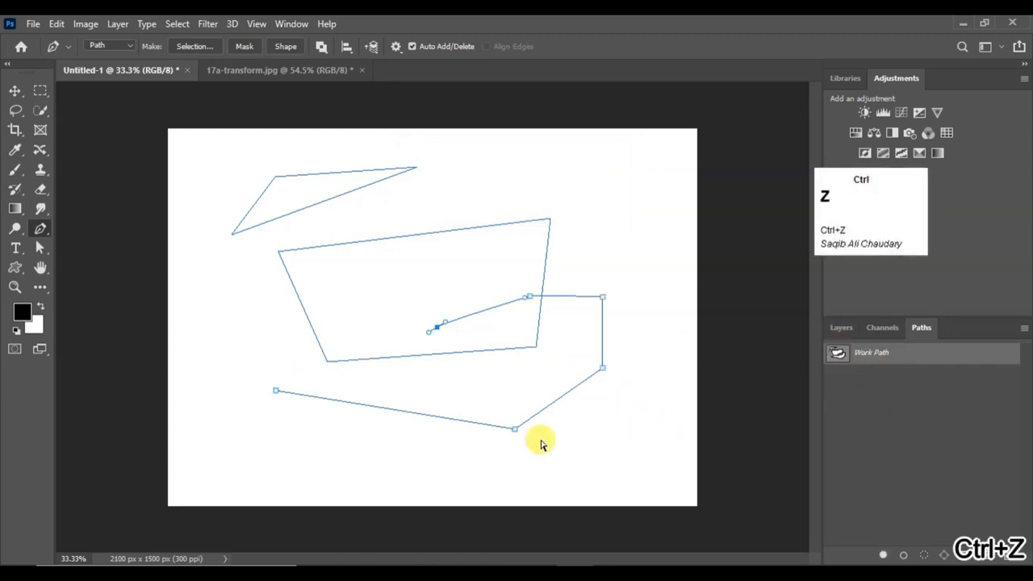
{"action": "key", "text": "ctrl+z"}
{"action": "key", "text": "ctrl+z"}
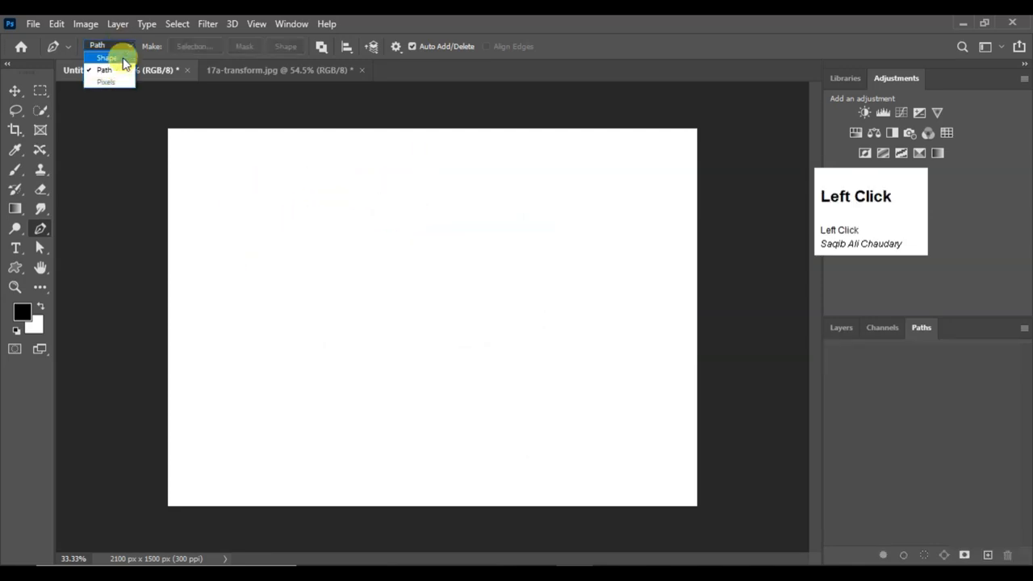
Switch the Pen Tool to Shape mode and draw a closed six-anchor shape about 849 by 498 px in the canvas's upper-left half
{"action": "left_click", "coordinate": [121, 59]}
{"action": "left_click", "coordinate": [270, 220]}
{"action": "left_click", "coordinate": [437, 215]}
{"action": "left_click", "coordinate": [473, 288]}
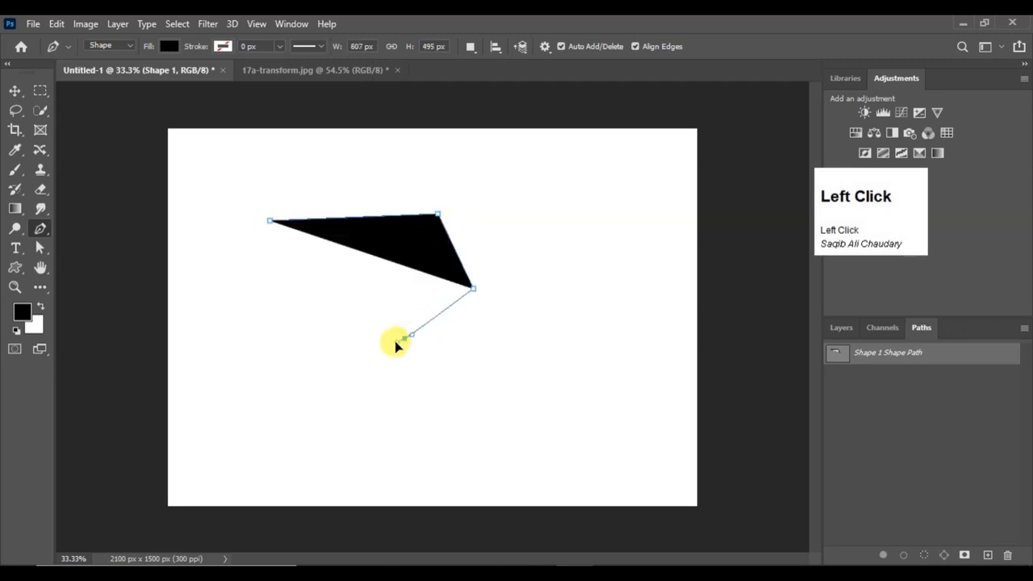
{"action": "left_click", "coordinate": [403, 337]}
{"action": "left_click", "coordinate": [308, 329]}
{"action": "left_click", "coordinate": [259, 283]}
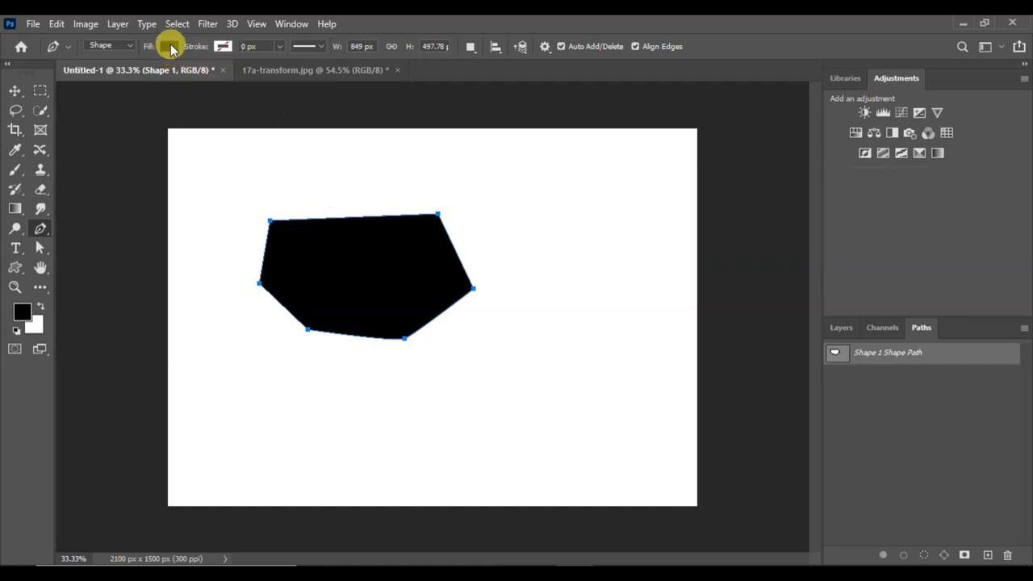
Fill the shape with recently used green, replace it with lavender, and accept 9d95e5 in the Color Picker
{"action": "left_click", "coordinate": [169, 46]}
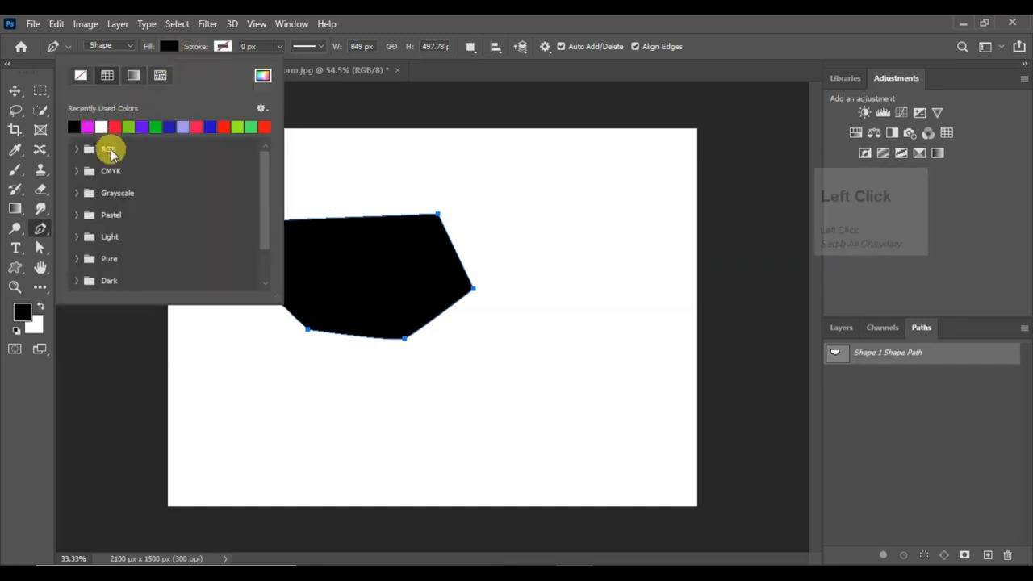
{"action": "left_click", "coordinate": [77, 149]}
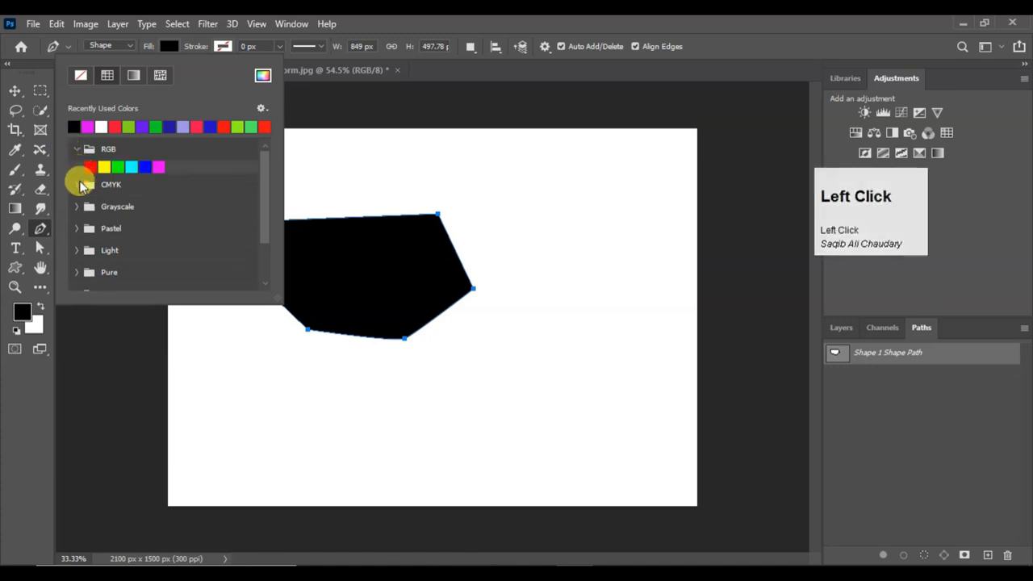
{"action": "left_click", "coordinate": [79, 185]}
{"action": "left_click", "coordinate": [128, 125]}
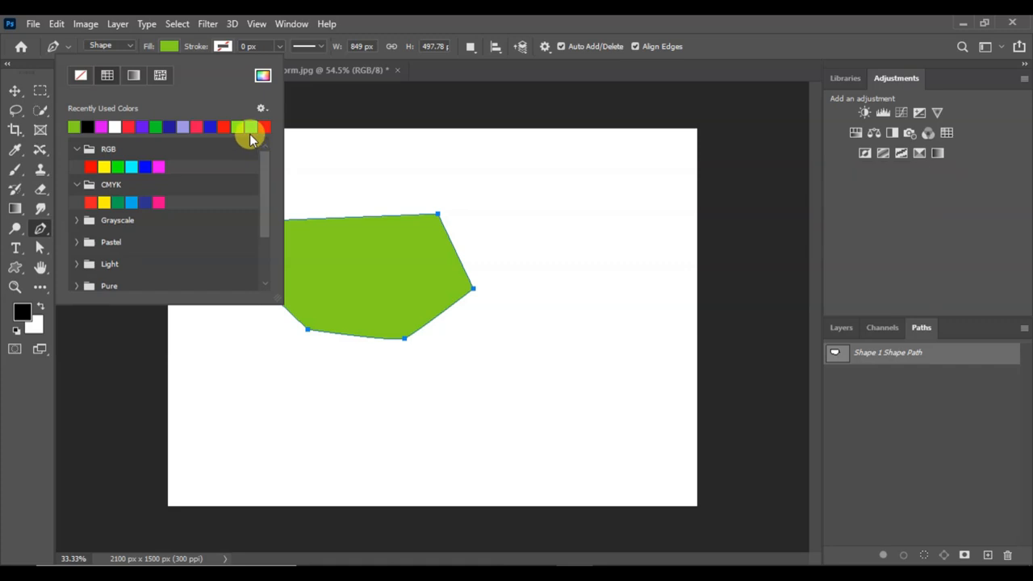
{"action": "left_click", "coordinate": [184, 125]}
{"action": "left_click", "coordinate": [263, 75]}
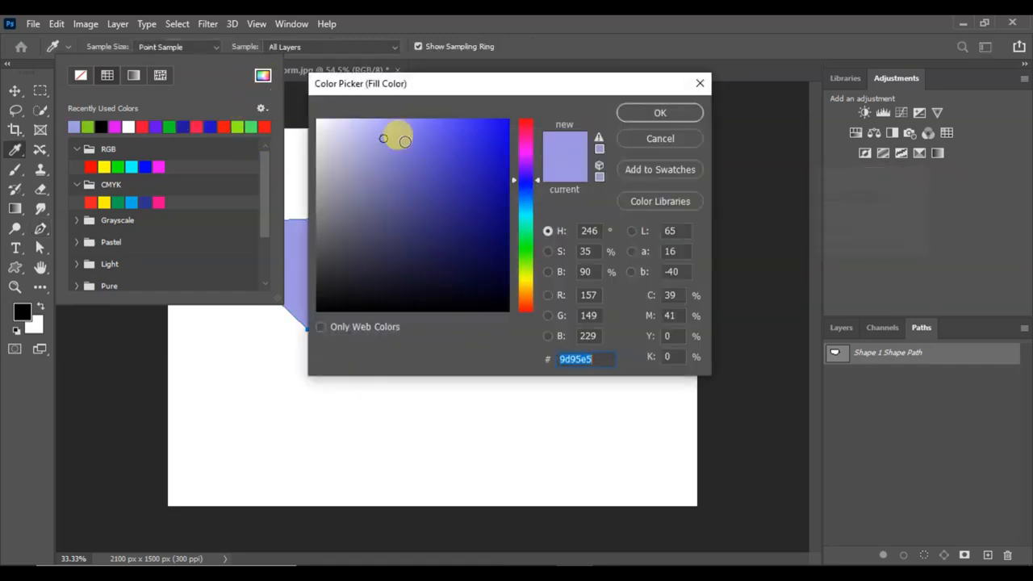
{"action": "left_click", "coordinate": [105, 75]}
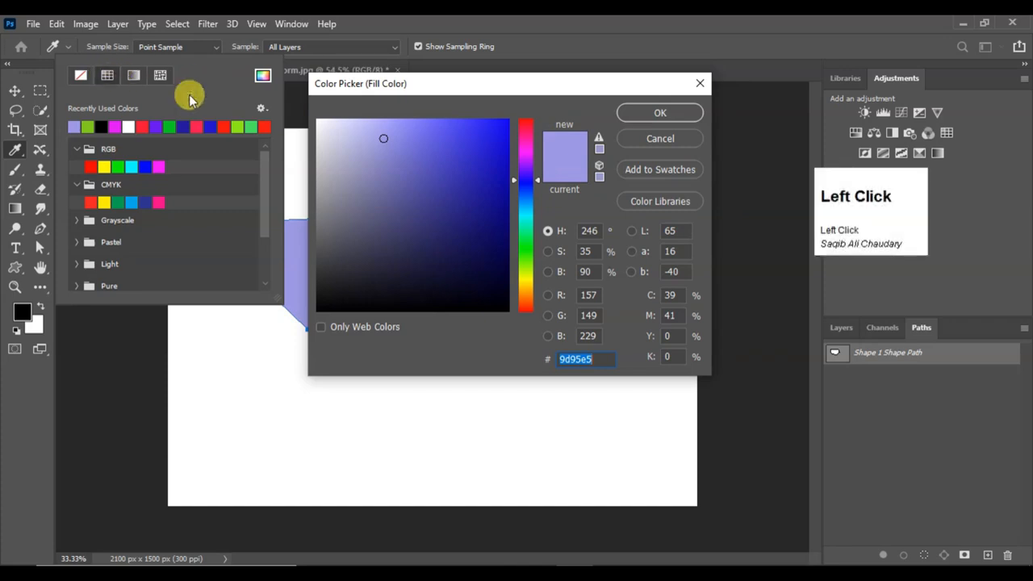
{"action": "key", "text": "Return"}
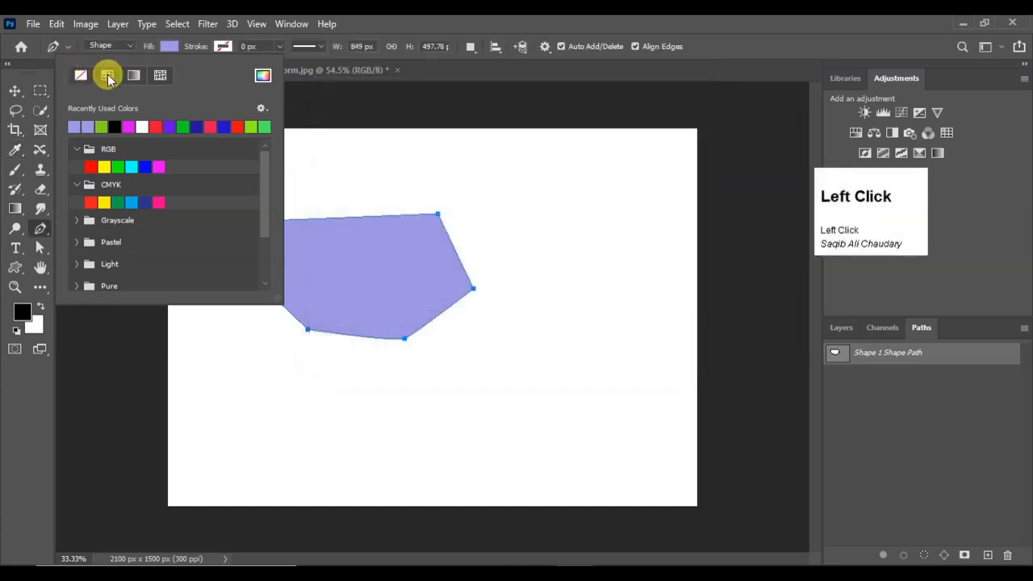
Alternate the shape's fill between a black-to-white linear gradient and a solid color, ending on the gradient
{"action": "left_click", "coordinate": [107, 75]}
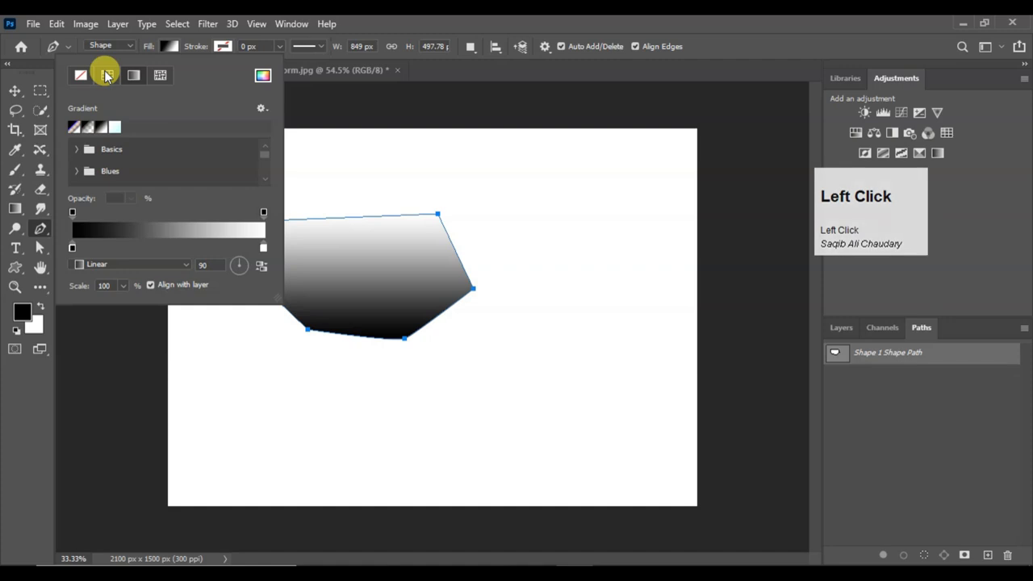
{"action": "left_click", "coordinate": [112, 76]}
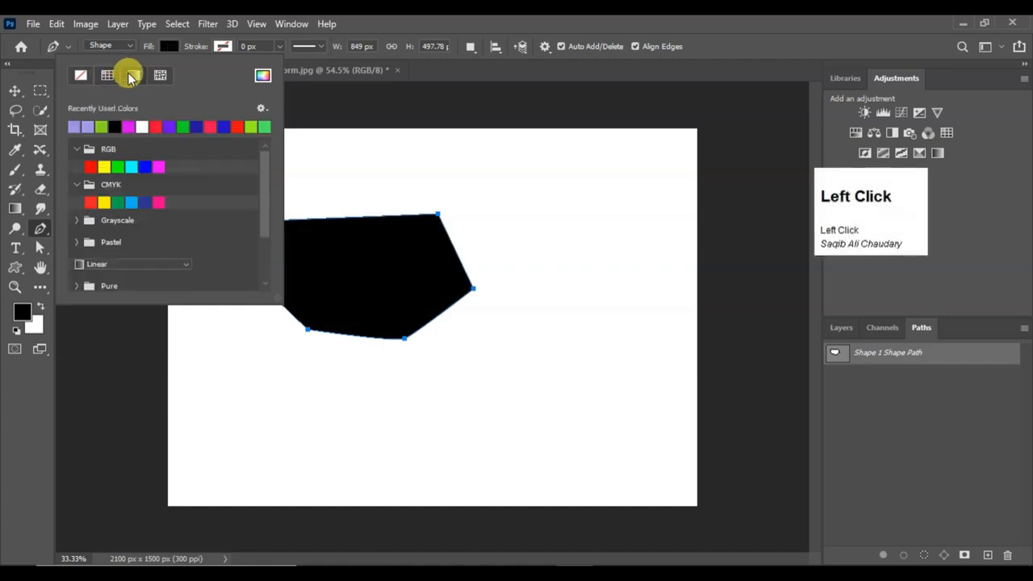
{"action": "left_click", "coordinate": [130, 76]}
Give the shape a pattern fill, trying the yellow-leaf Grass pattern and then the plain green Grass pattern
{"action": "left_click", "coordinate": [161, 76]}
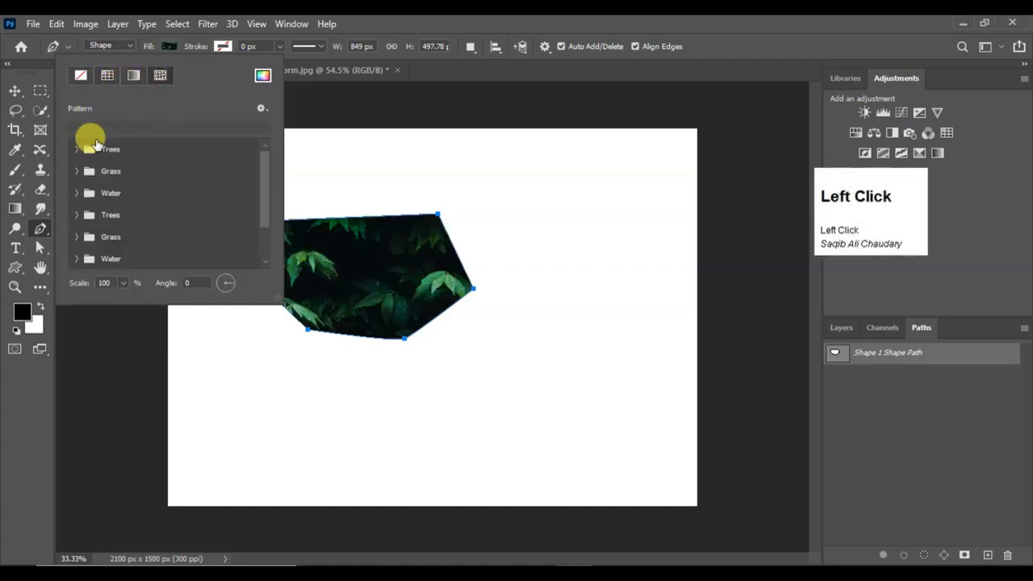
{"action": "left_click", "coordinate": [76, 172]}
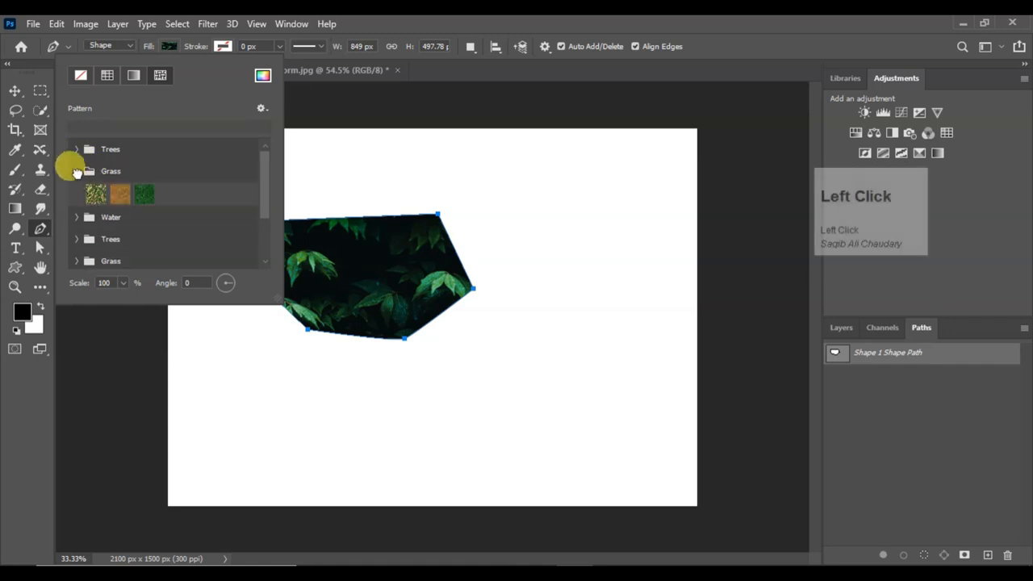
{"action": "left_click", "coordinate": [96, 192]}
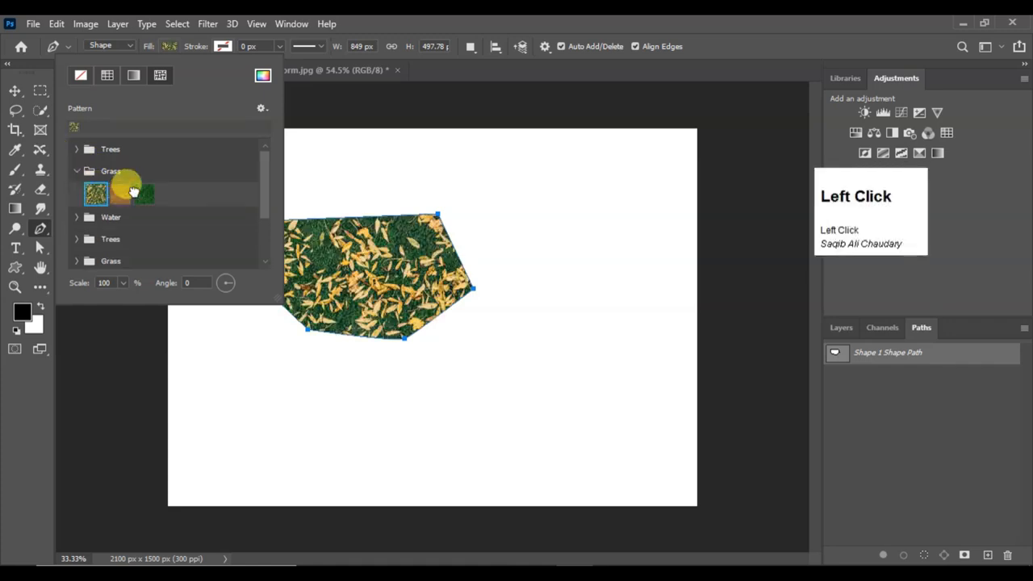
{"action": "left_click", "coordinate": [135, 192]}
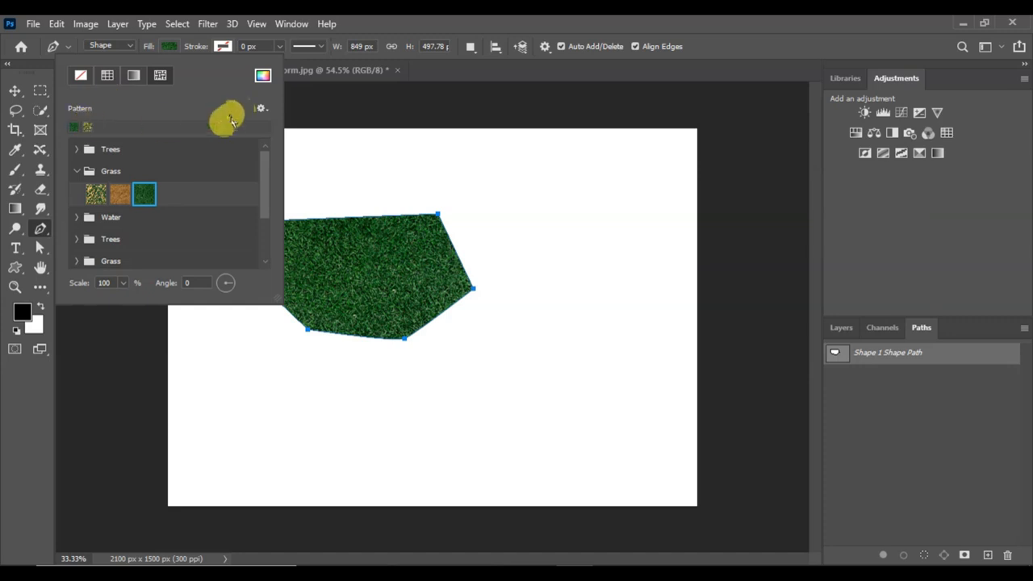
Switch the shape's fill through no color, gradient and solid color, and pick the recently used green
{"action": "left_click", "coordinate": [82, 75]}
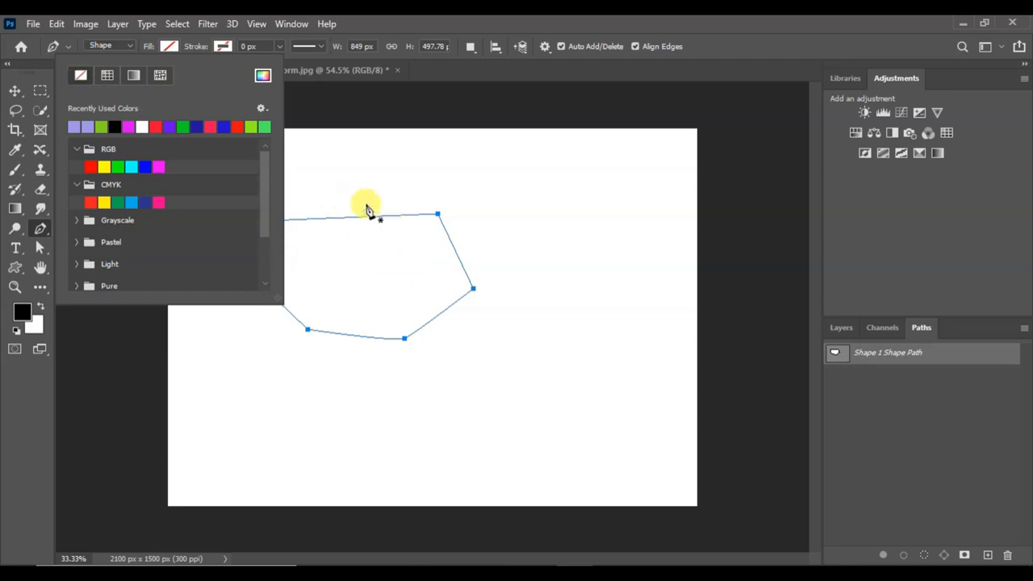
{"action": "left_click", "coordinate": [133, 76]}
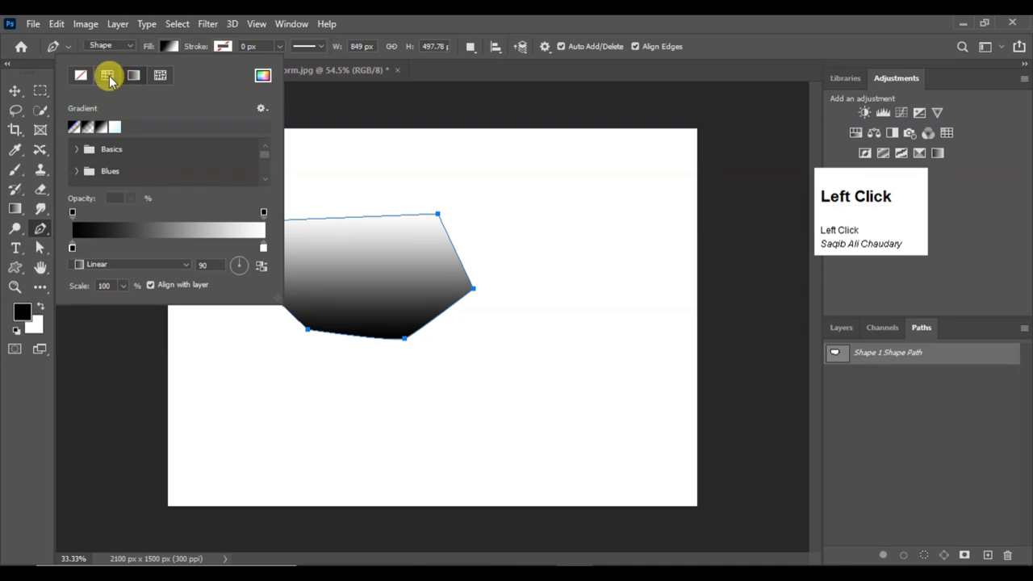
{"action": "left_click", "coordinate": [108, 76]}
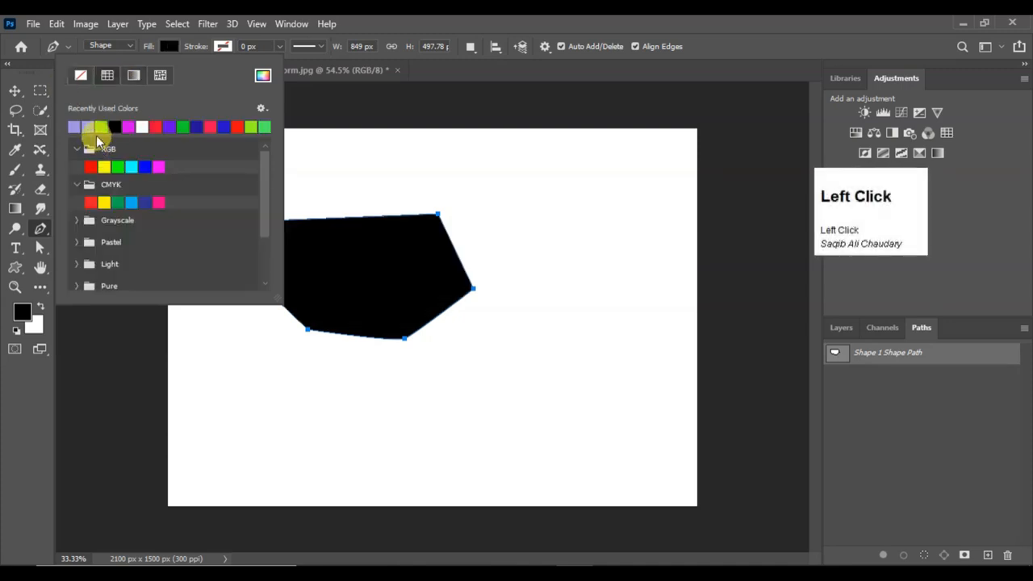
{"action": "left_click", "coordinate": [102, 126]}
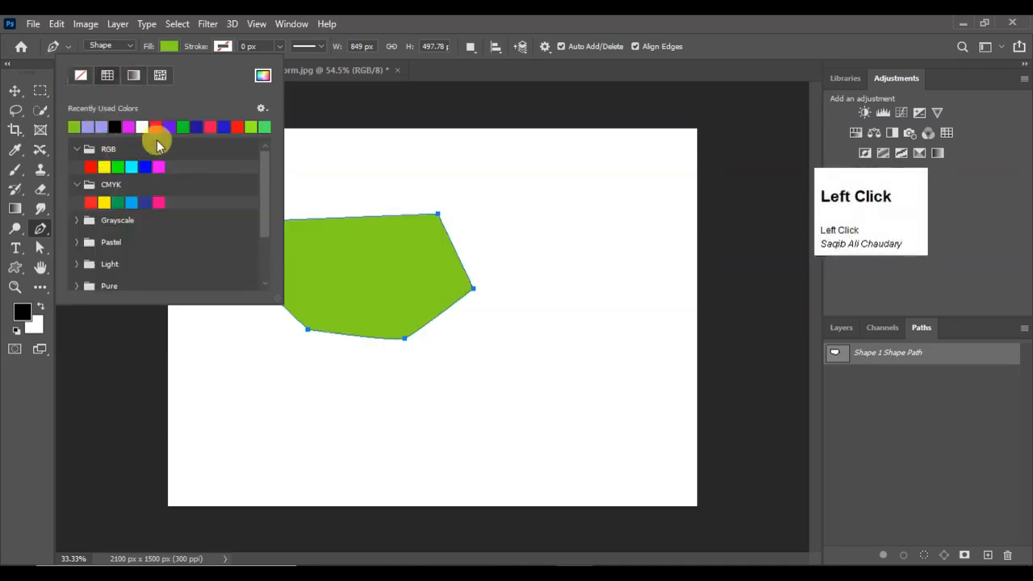
Cycle the fill through pattern and gradient back to solid black, and open and dismiss the fill's Color Picker
{"action": "left_click", "coordinate": [161, 78]}
{"action": "left_click", "coordinate": [107, 76]}
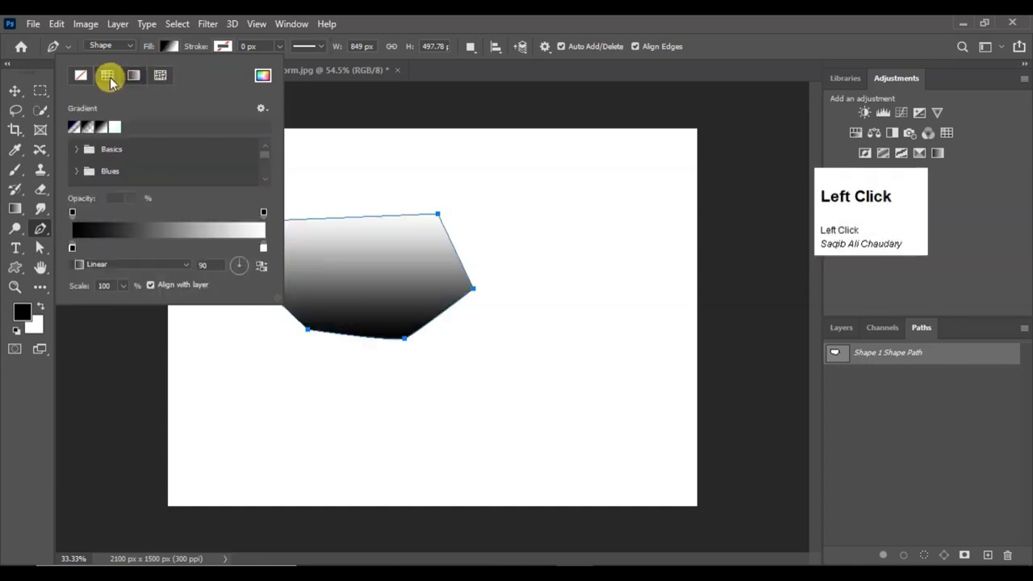
{"action": "left_click", "coordinate": [108, 75]}
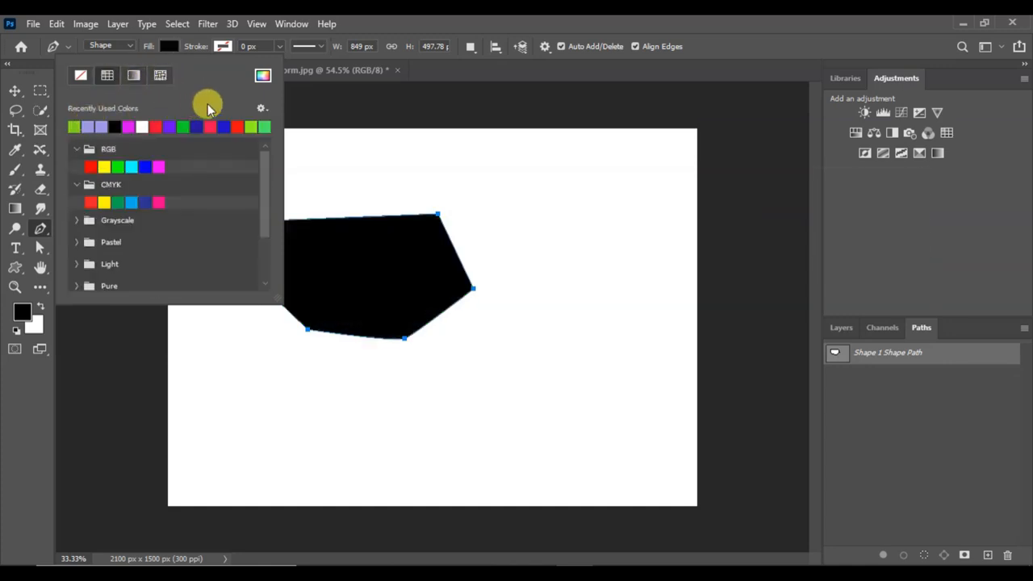
{"action": "left_click", "coordinate": [262, 76]}
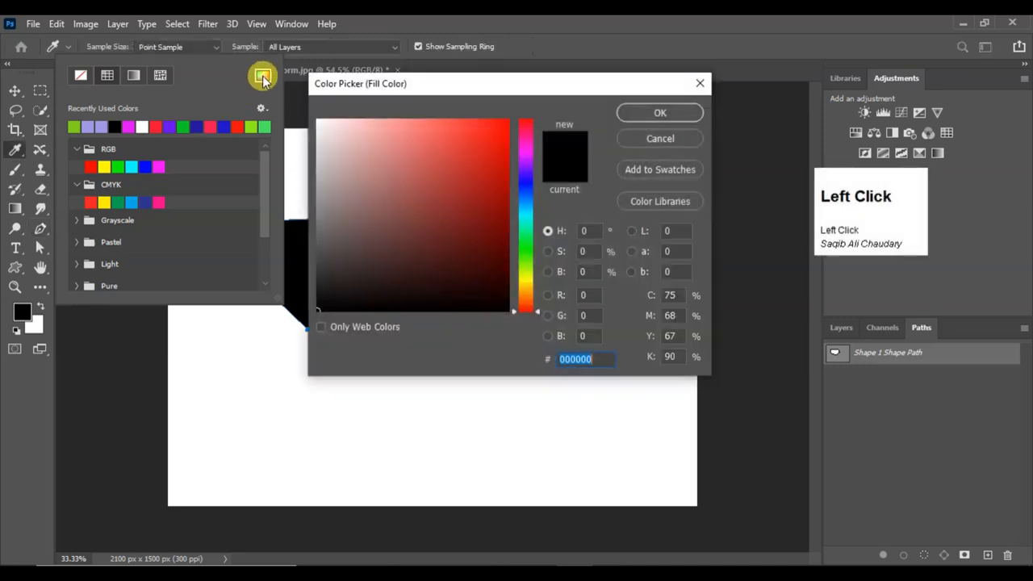
{"action": "left_click", "coordinate": [700, 83]}
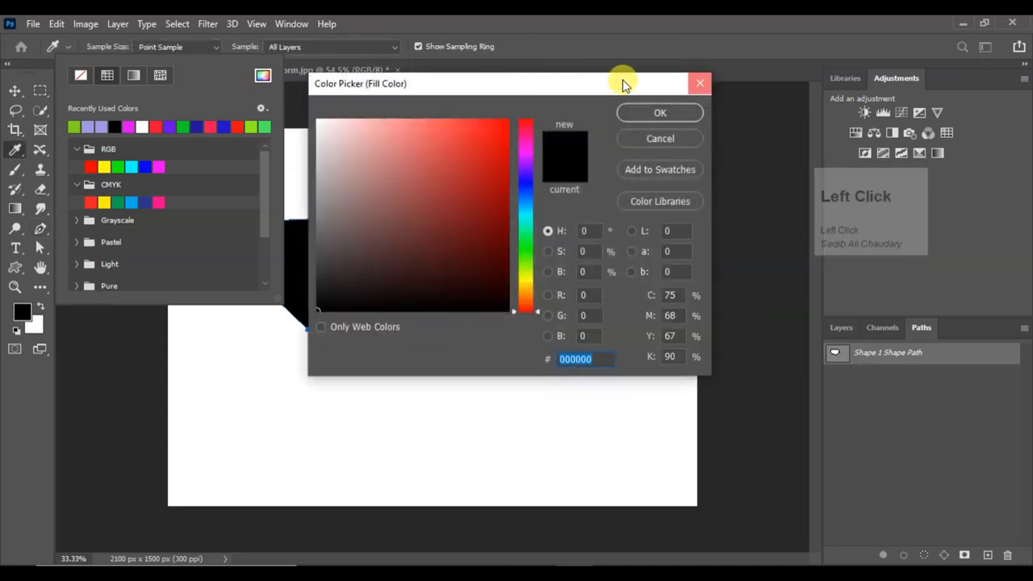
Try the solid color, gradient and pattern stroke types on the shape, returning the stroke to no color
{"action": "left_click", "coordinate": [226, 46]}
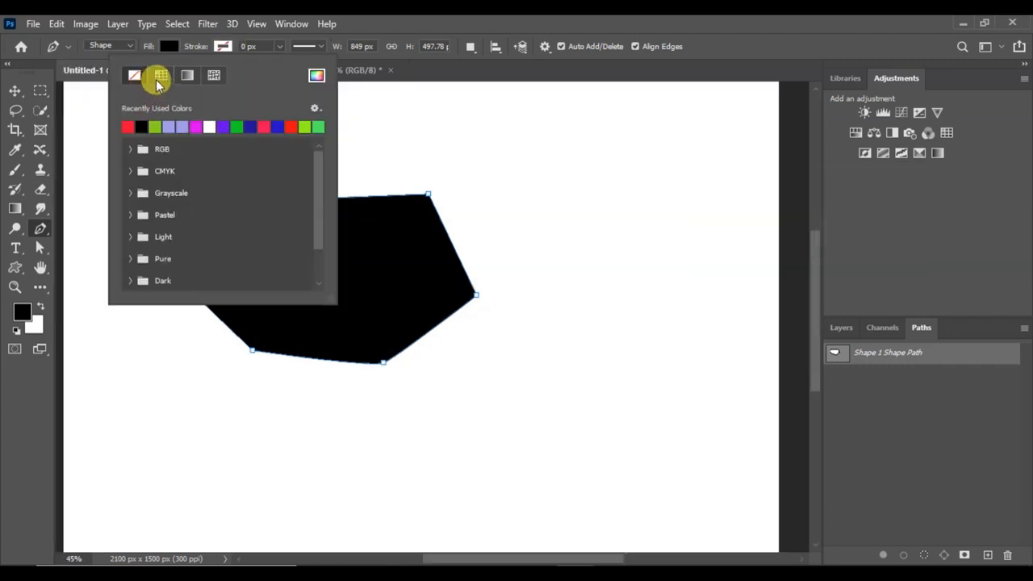
{"action": "left_click", "coordinate": [164, 78]}
{"action": "left_click", "coordinate": [189, 77]}
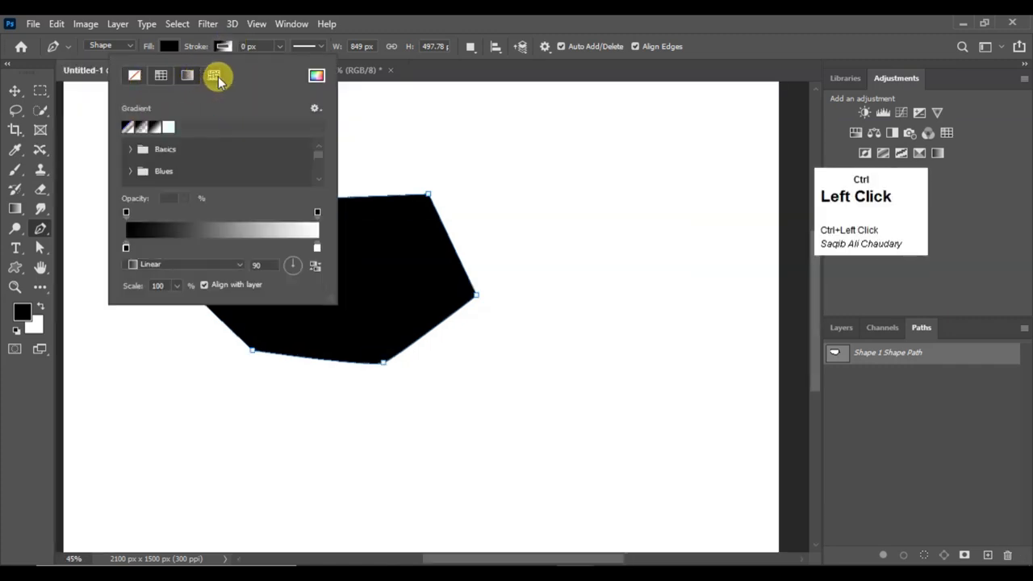
{"action": "left_click", "coordinate": [214, 77]}
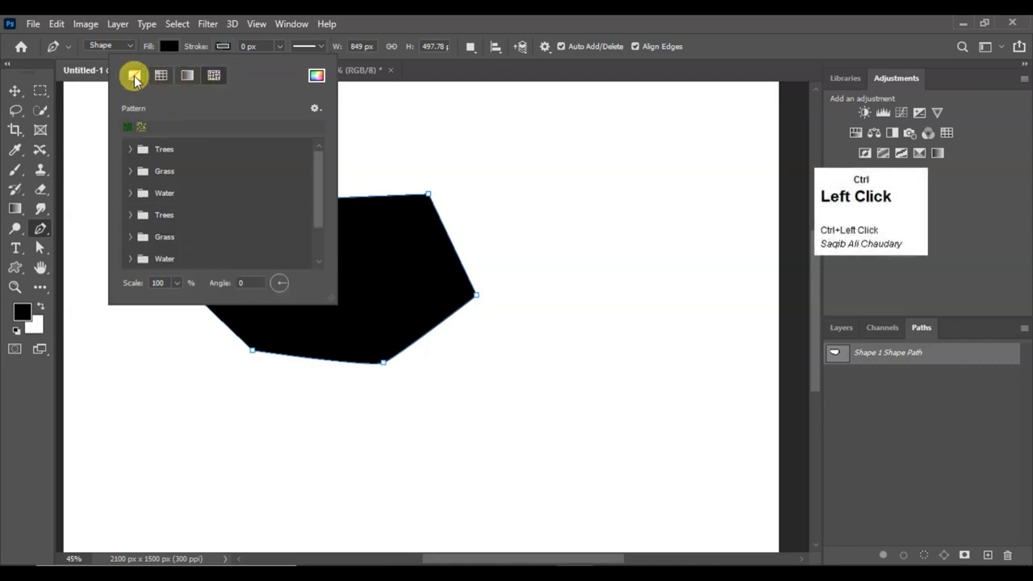
{"action": "left_click", "coordinate": [134, 78]}
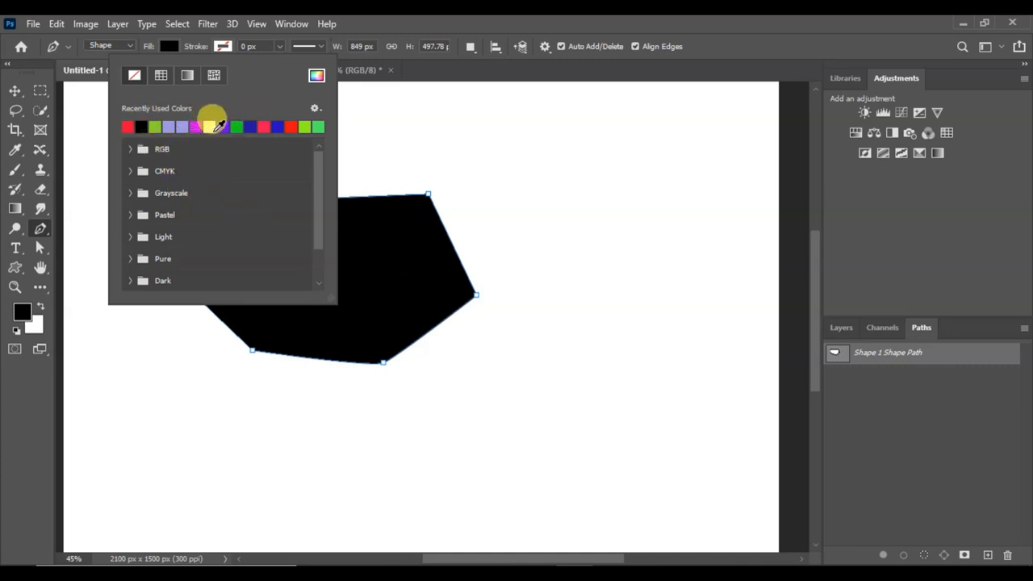
Give the black shape a solid dark blue stroke and set its width to about 18.33 px
{"action": "left_click", "coordinate": [251, 125], "text": "ctrl"}
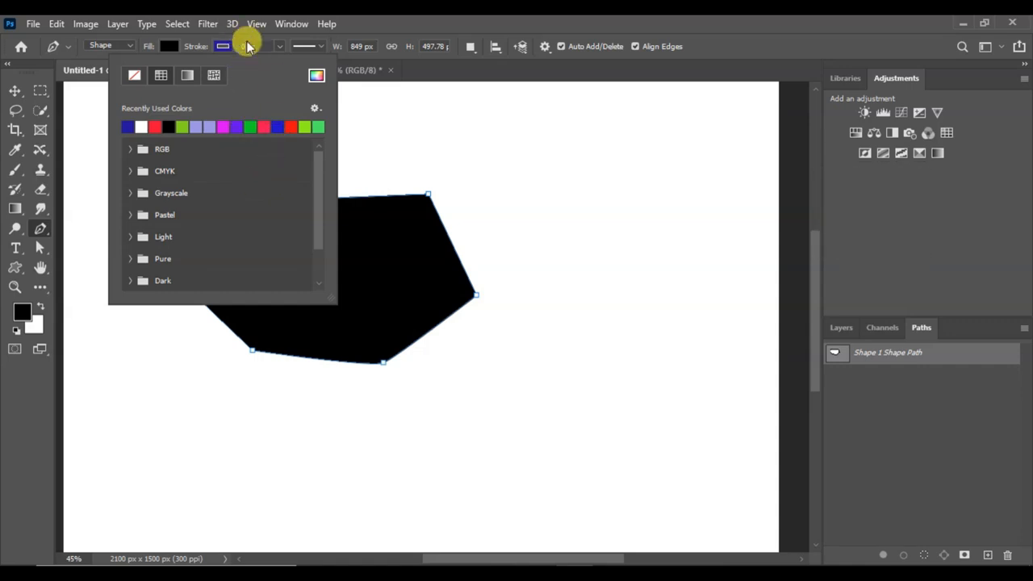
{"action": "left_click", "coordinate": [275, 52]}
{"action": "left_click", "coordinate": [280, 46]}
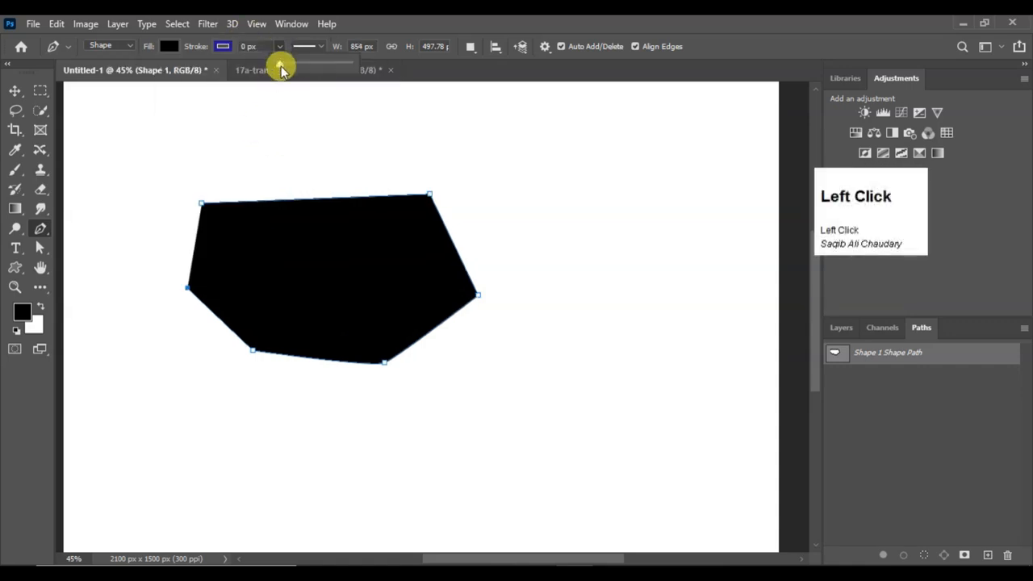
{"action": "mouse_move", "coordinate": [290, 66]}
{"action": "left_mouse_down"}
{"action": "mouse_move", "coordinate": [318, 70]}
{"action": "mouse_move", "coordinate": [296, 69]}
{"action": "left_mouse_up"}
{"action": "scroll", "coordinate": [330, 265], "scroll_direction": "up", "scroll_amount": 2, "text": "alt"}
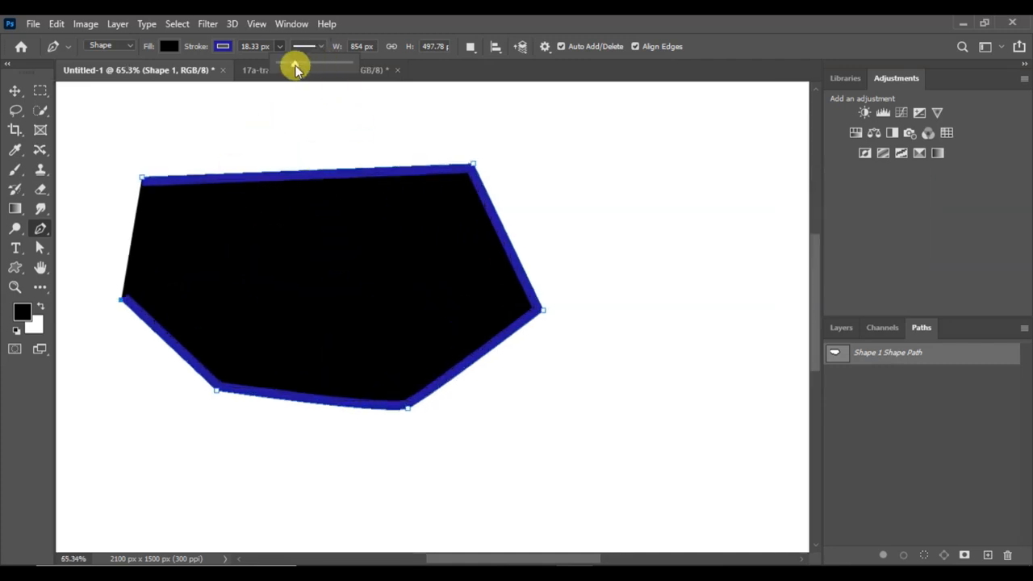
{"action": "right_click", "coordinate": [348, 179]}
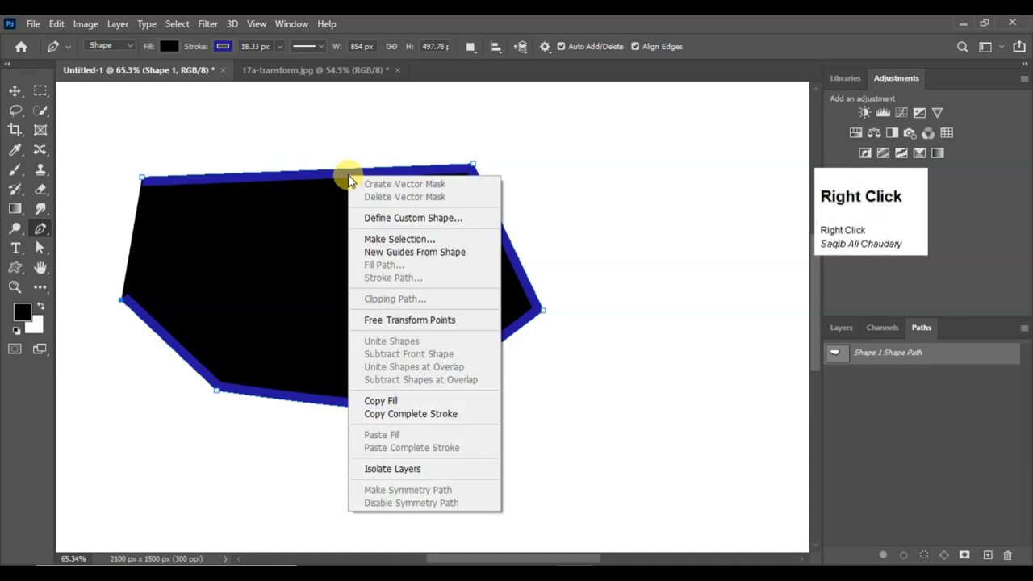
{"action": "left_click", "coordinate": [348, 179]}
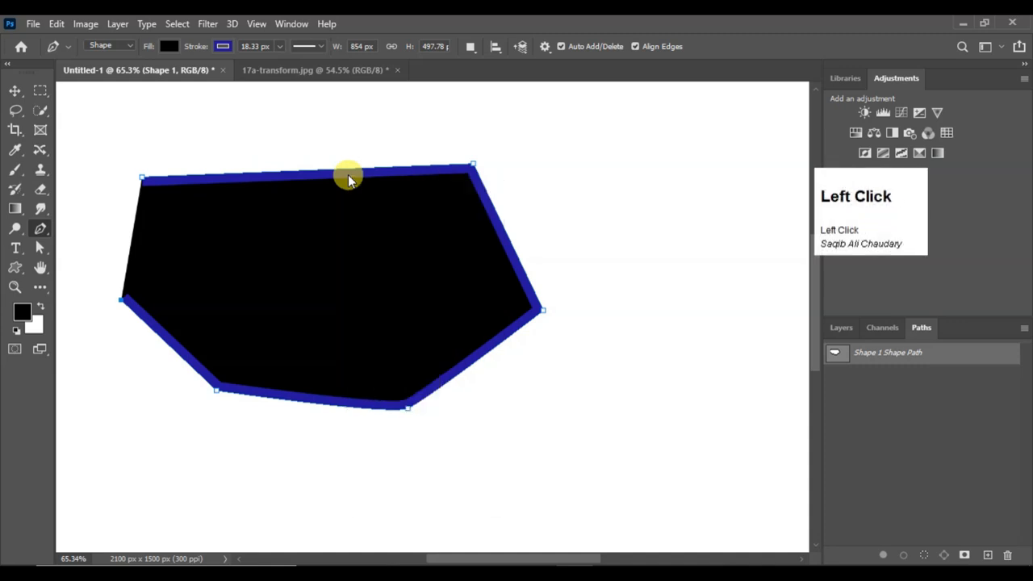
Change the shape's stroke line style to dashed and then to dotted
{"action": "left_click", "coordinate": [324, 50]}
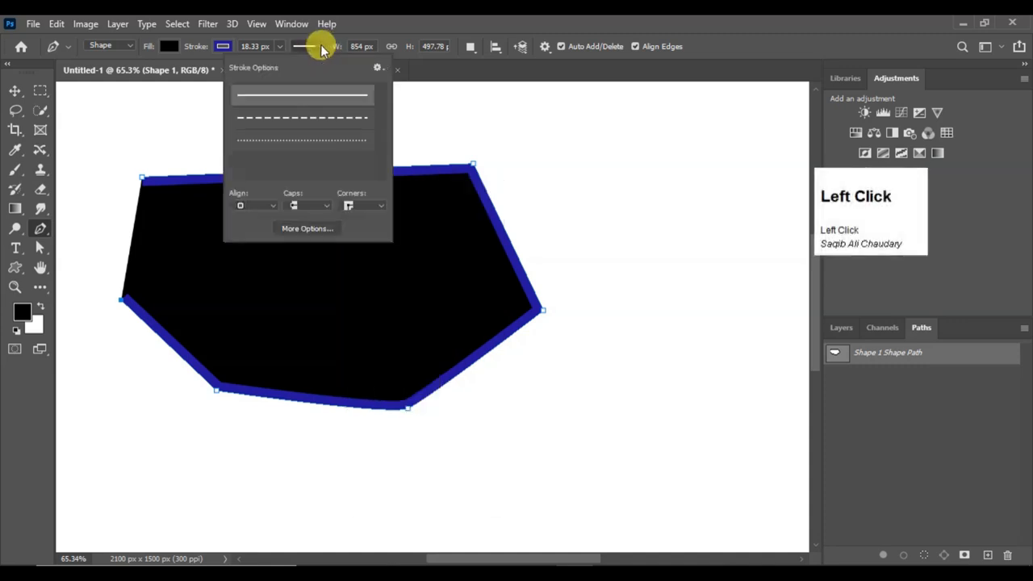
{"action": "left_click", "coordinate": [310, 120]}
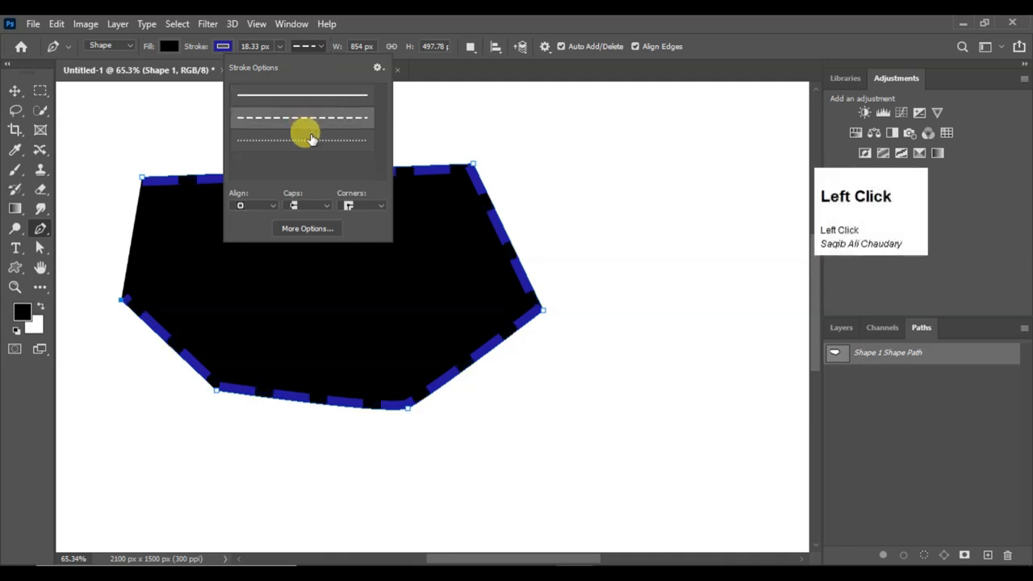
{"action": "left_click", "coordinate": [311, 140]}
{"action": "scroll", "coordinate": [537, 212], "scroll_direction": "up", "scroll_amount": 2}
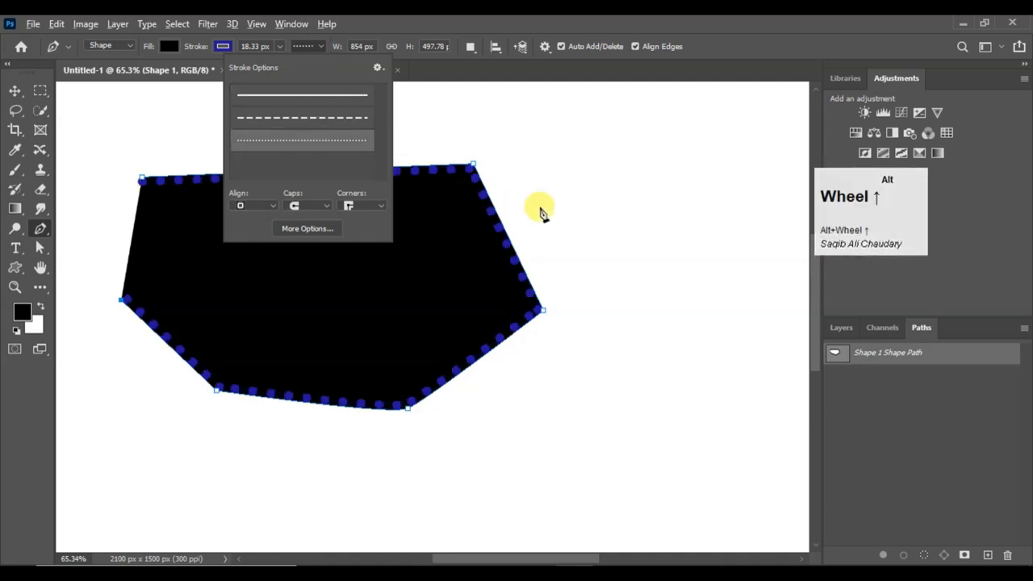
{"action": "scroll", "coordinate": [541, 212], "scroll_direction": "up", "scroll_amount": 1, "text": "alt"}
{"action": "scroll", "coordinate": [81, 131], "scroll_direction": "up", "scroll_amount": 2, "text": "alt"}
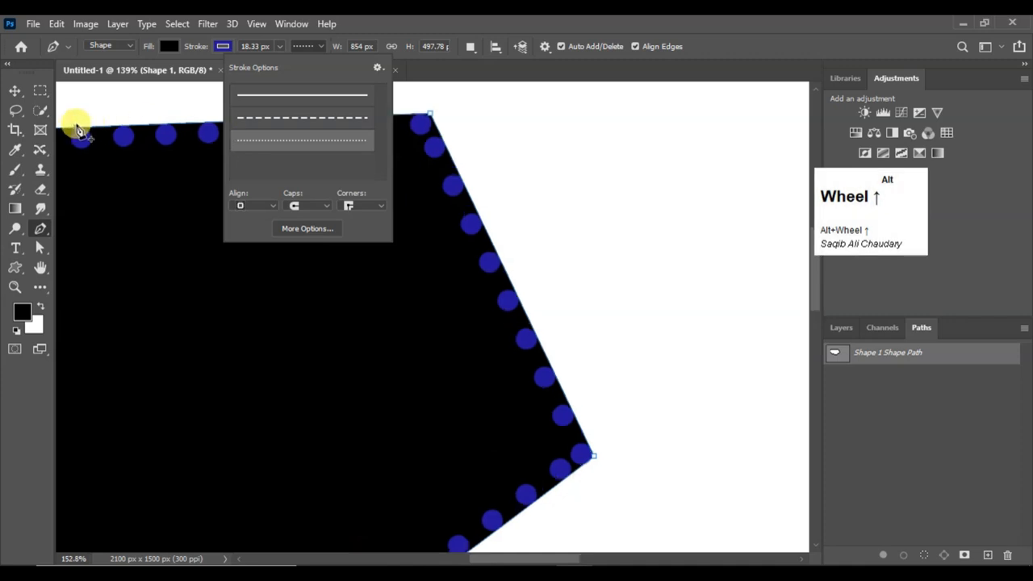
{"action": "scroll", "coordinate": [79, 129], "scroll_direction": "up", "scroll_amount": 2, "text": "alt"}
Compare the solid and dashed stroke styles on the shape, then return to the dotted one
{"action": "left_click", "coordinate": [318, 96]}
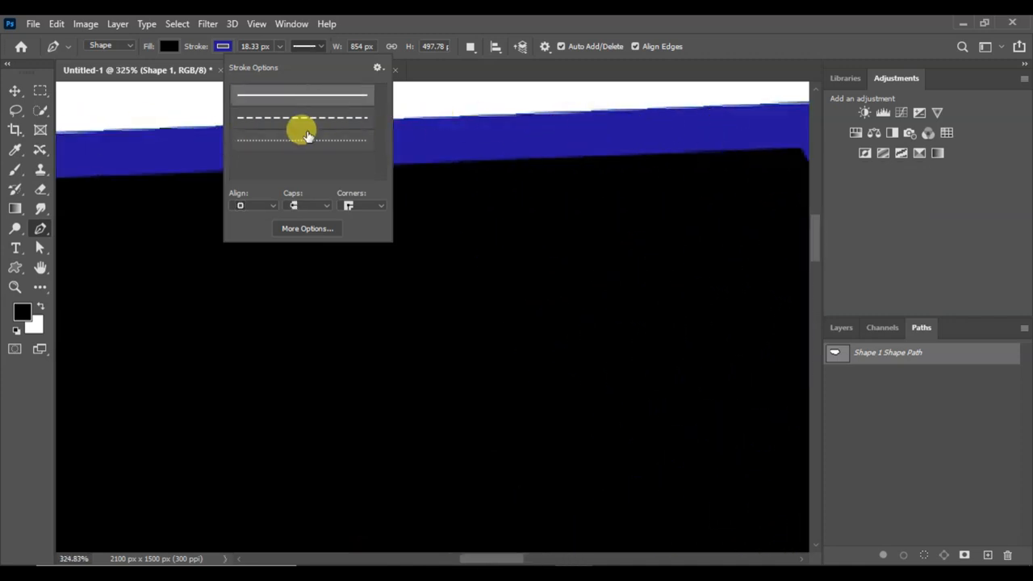
{"action": "left_click", "coordinate": [296, 119]}
{"action": "scroll", "coordinate": [581, 159], "scroll_direction": "down", "scroll_amount": 3, "text": "alt"}
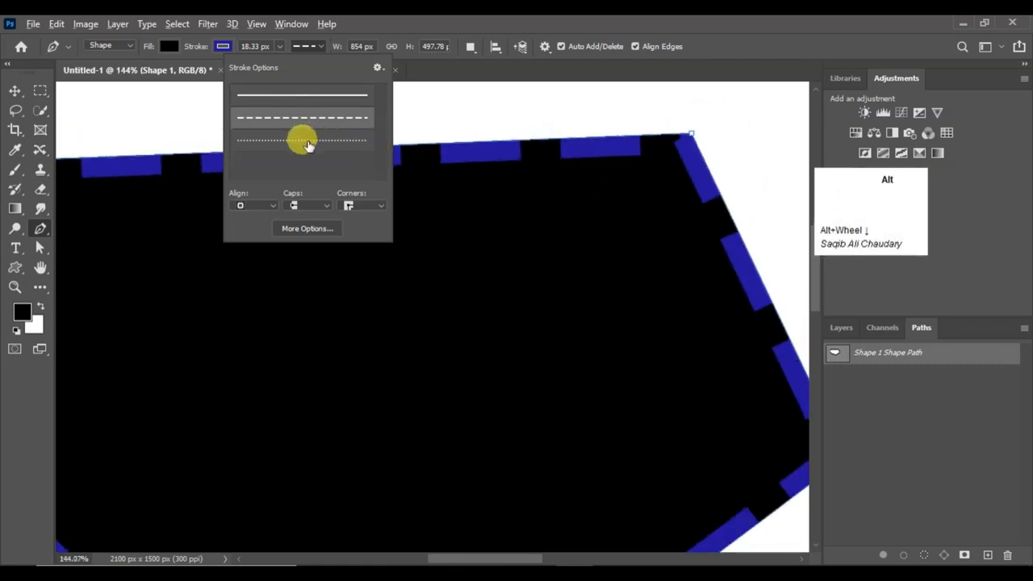
{"action": "left_click", "coordinate": [307, 144]}
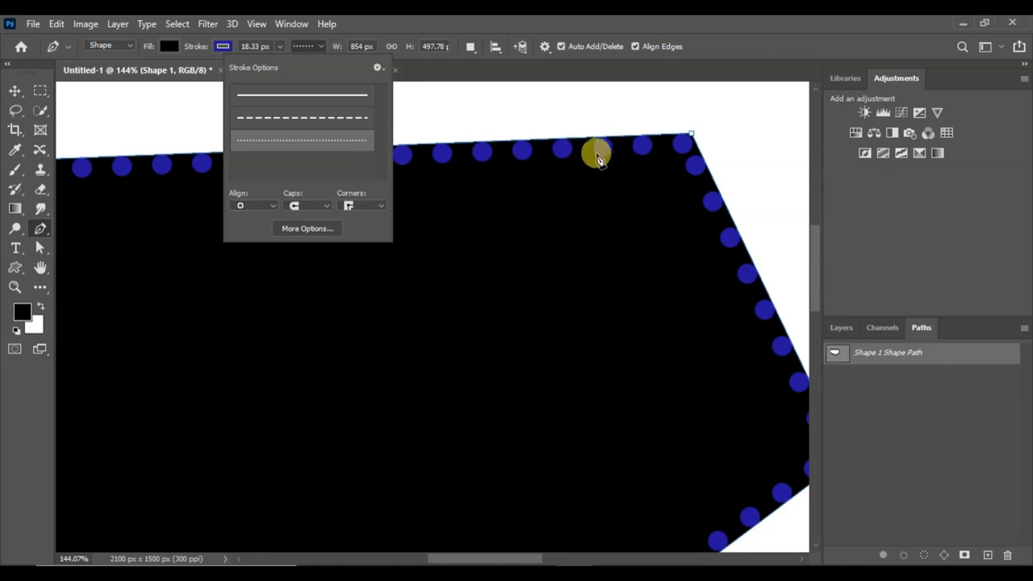
Open the detailed stroke settings and change the stroke alignment to Center and then Outside
{"action": "left_click", "coordinate": [379, 70]}
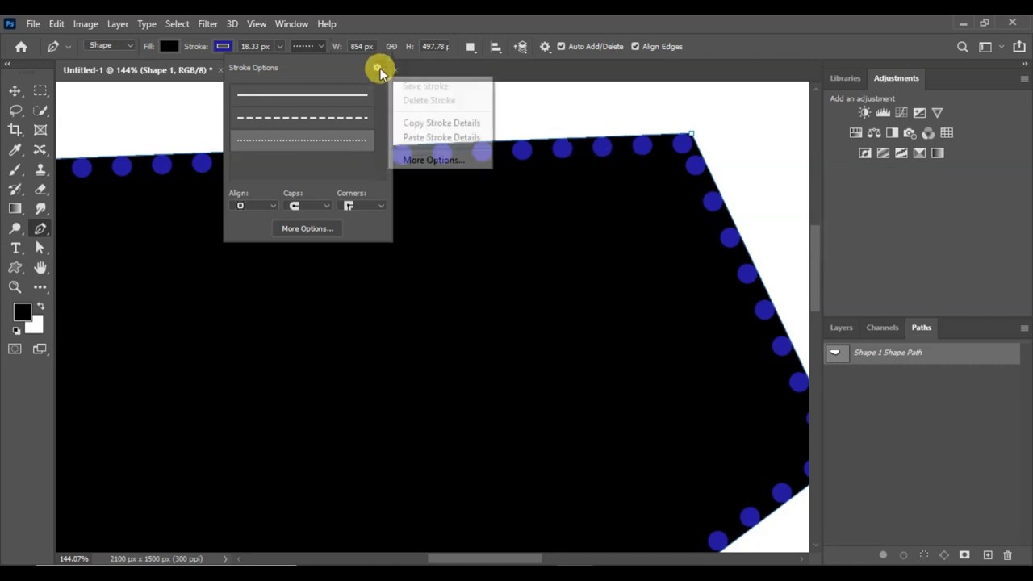
{"action": "left_click", "coordinate": [444, 161]}
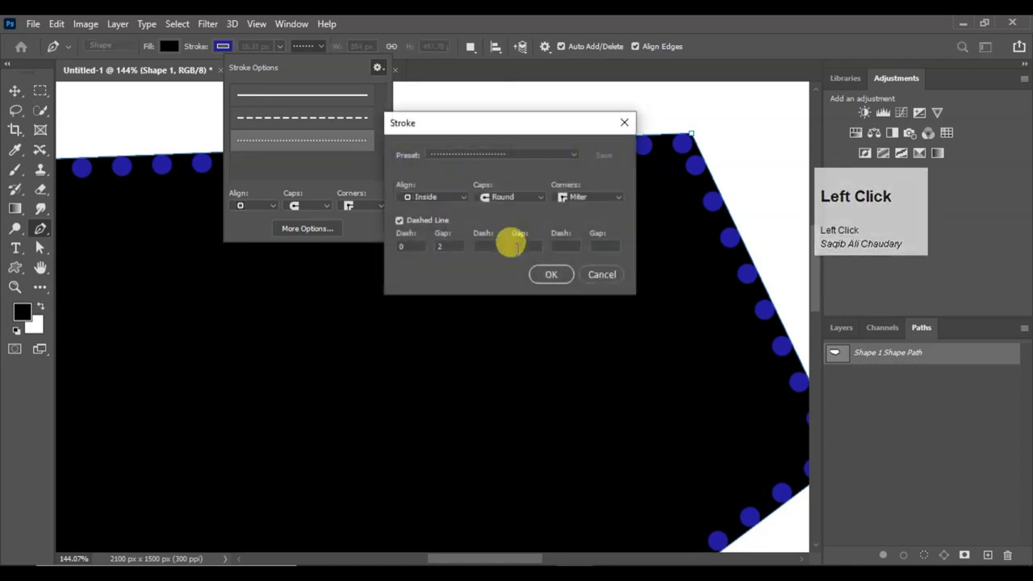
{"action": "left_click", "coordinate": [440, 203]}
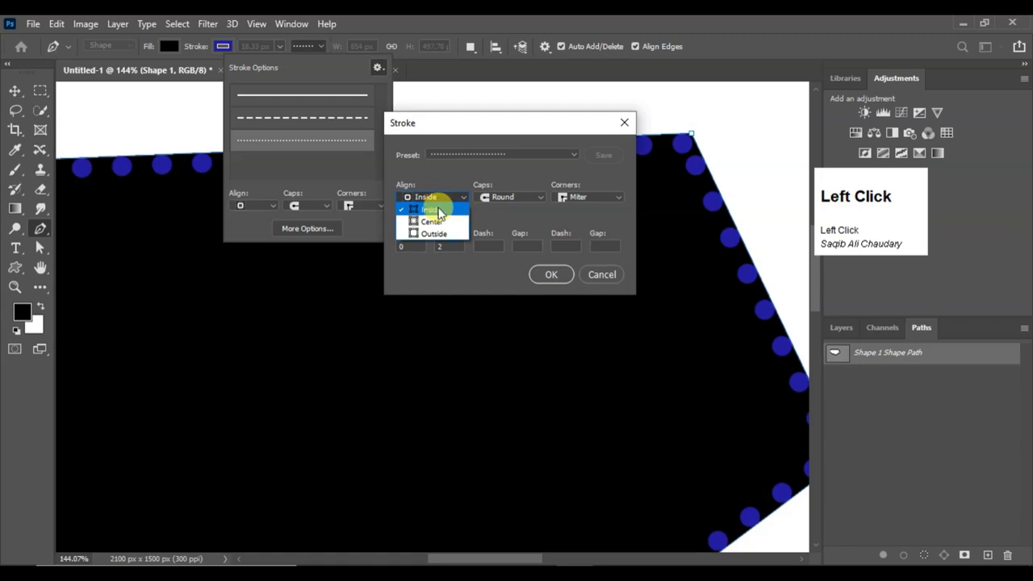
{"action": "left_click", "coordinate": [436, 221]}
{"action": "left_click", "coordinate": [446, 201]}
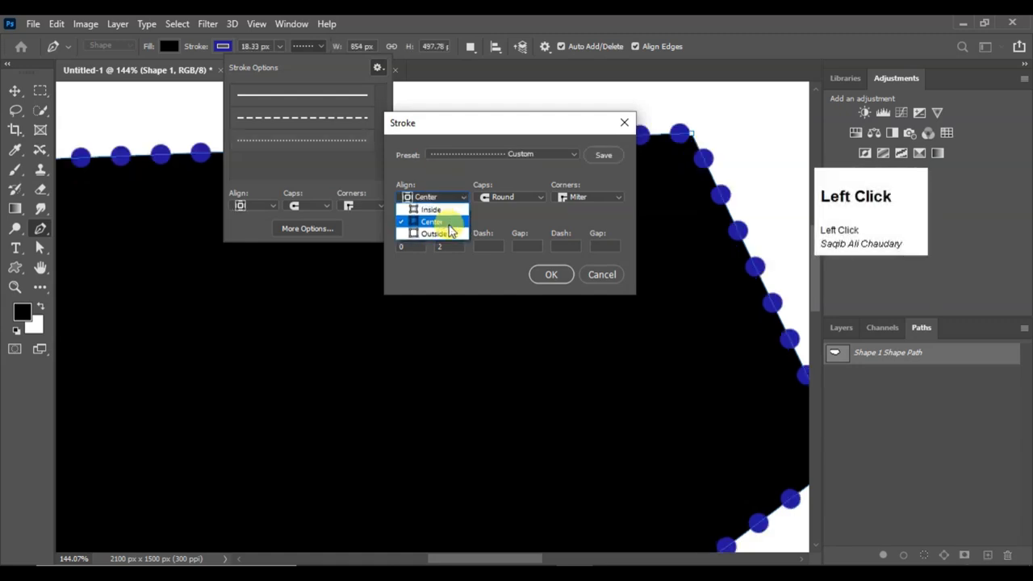
{"action": "left_click", "coordinate": [445, 233]}
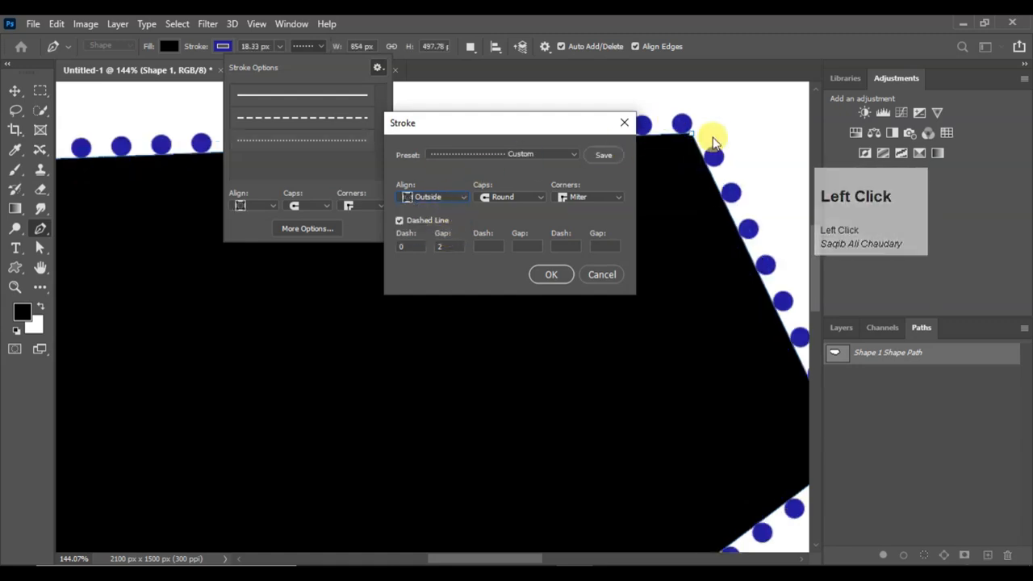
Try the Butt and Round caps on the dotted stroke, then set the caps to Square
{"action": "left_click", "coordinate": [513, 199]}
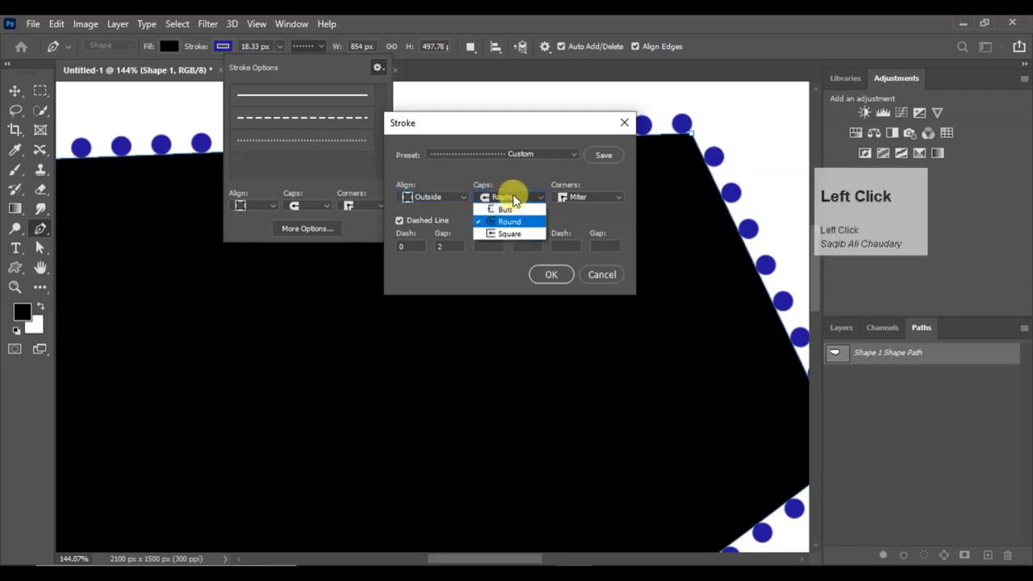
{"action": "left_click", "coordinate": [525, 203]}
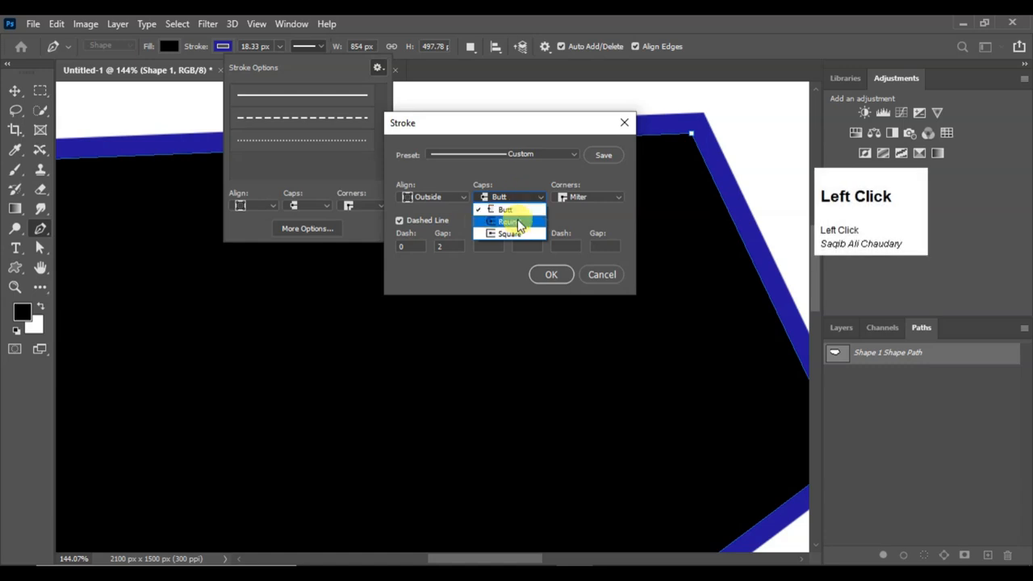
{"action": "left_click", "coordinate": [509, 221]}
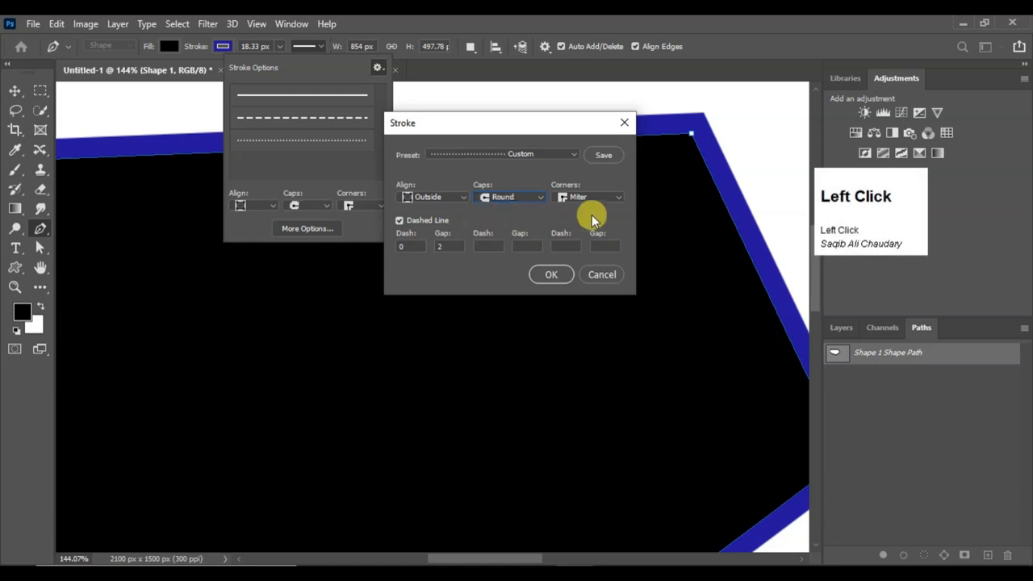
{"action": "left_click", "coordinate": [520, 201]}
{"action": "left_click", "coordinate": [525, 233]}
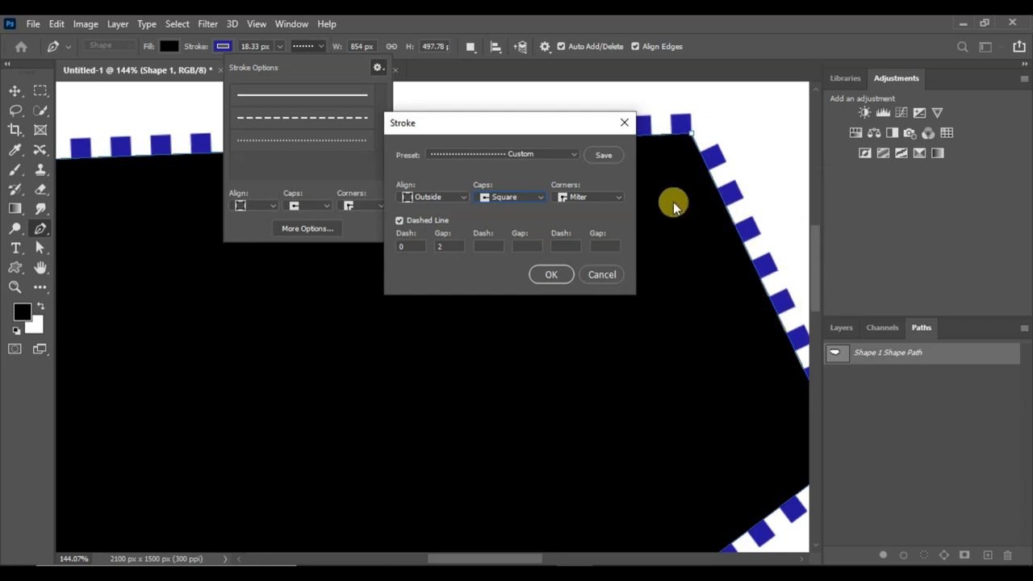
Set the stroke alignment back to Inside and apply the detailed stroke settings
{"action": "left_click", "coordinate": [443, 196]}
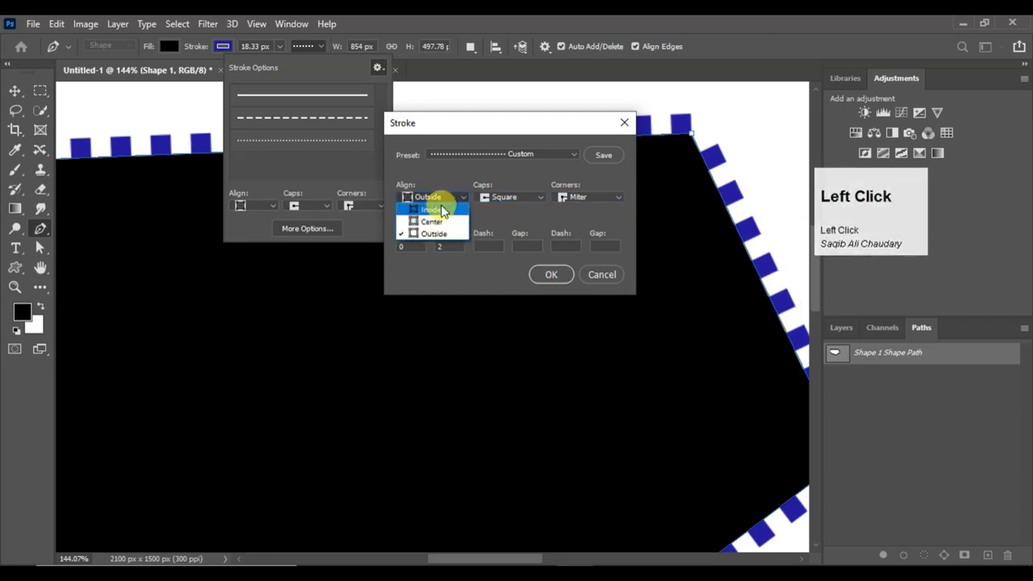
{"action": "left_click", "coordinate": [441, 204]}
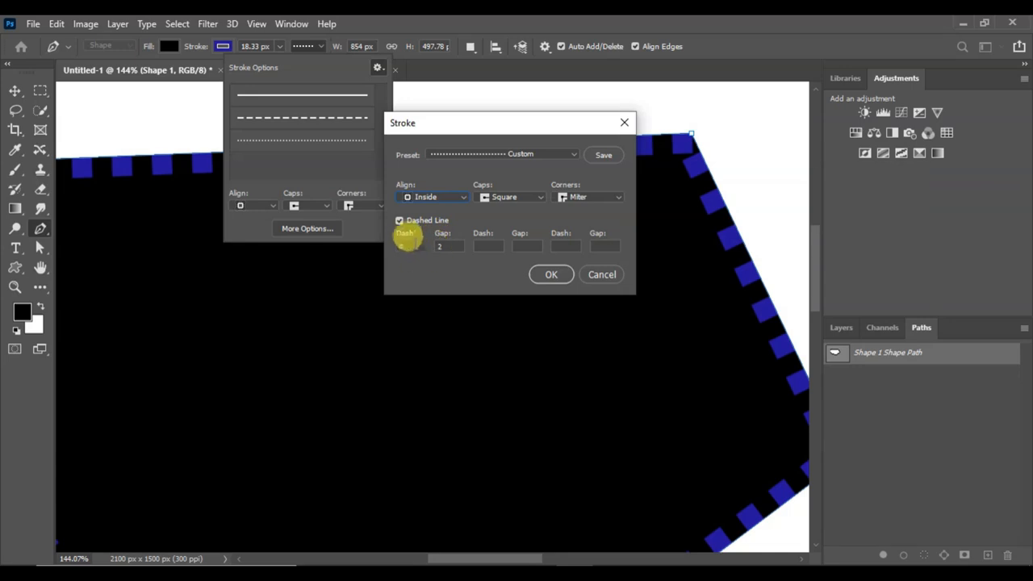
{"action": "left_click", "coordinate": [447, 242]}
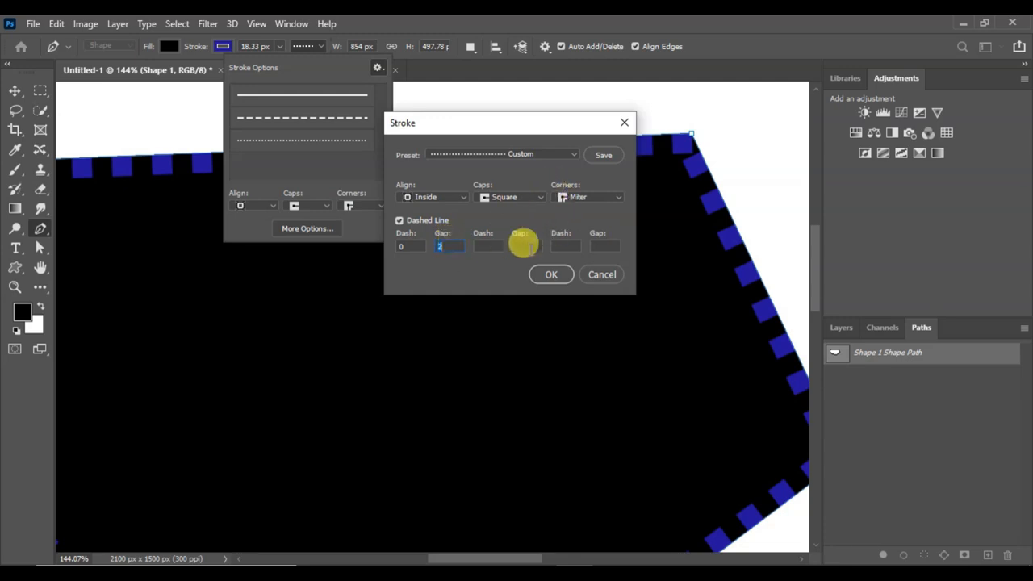
{"action": "left_click", "coordinate": [548, 276]}
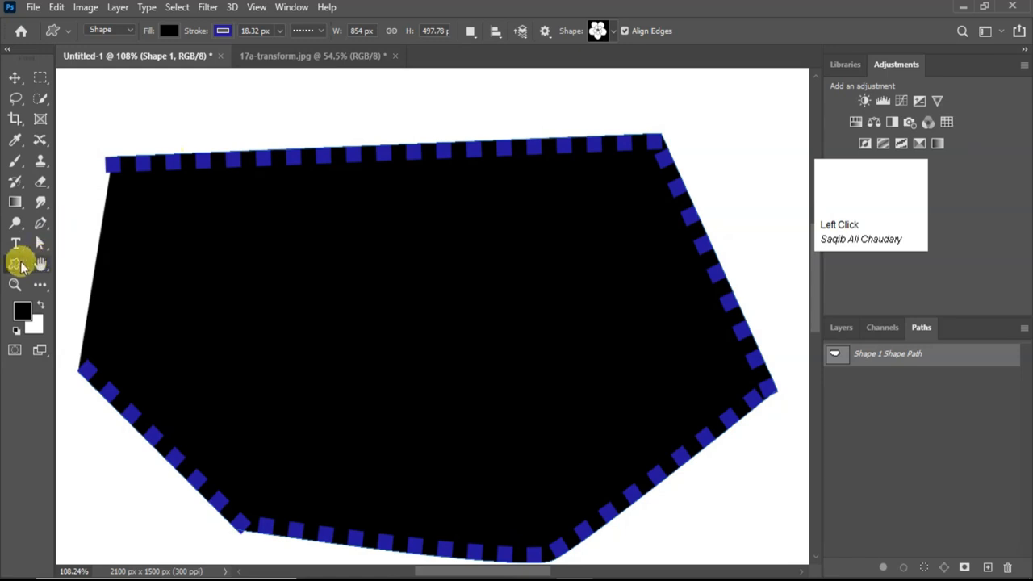
{"action": "right_click", "coordinate": [17, 264]}
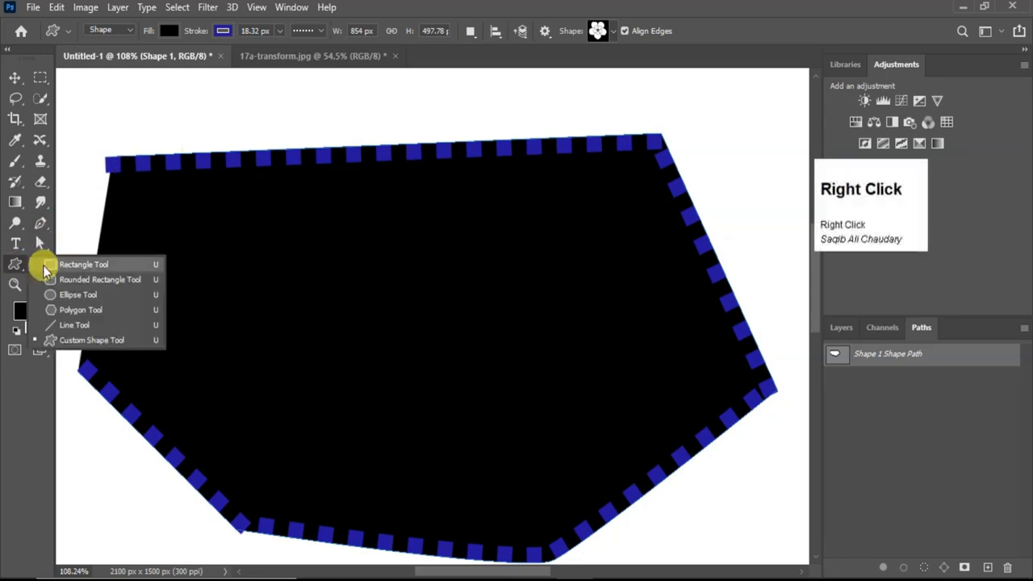
{"action": "left_click", "coordinate": [291, 123]}
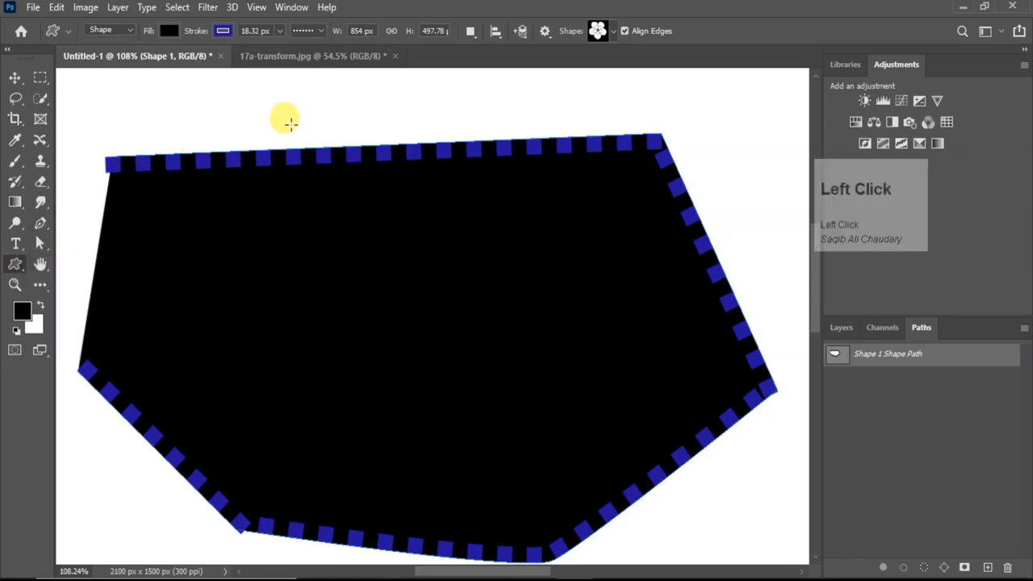
{"action": "left_click", "coordinate": [292, 124]}
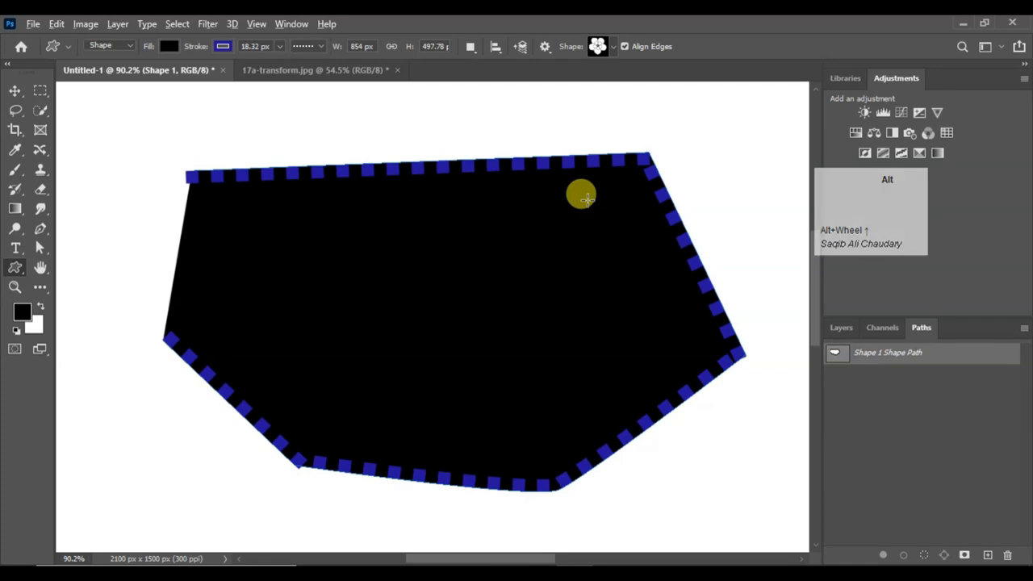
Draw a rectangle about 540 by 449 px on the blank canvas area beside the polygon with the Rectangle tool
{"action": "scroll", "coordinate": [587, 201], "scroll_direction": "down", "scroll_amount": 4}
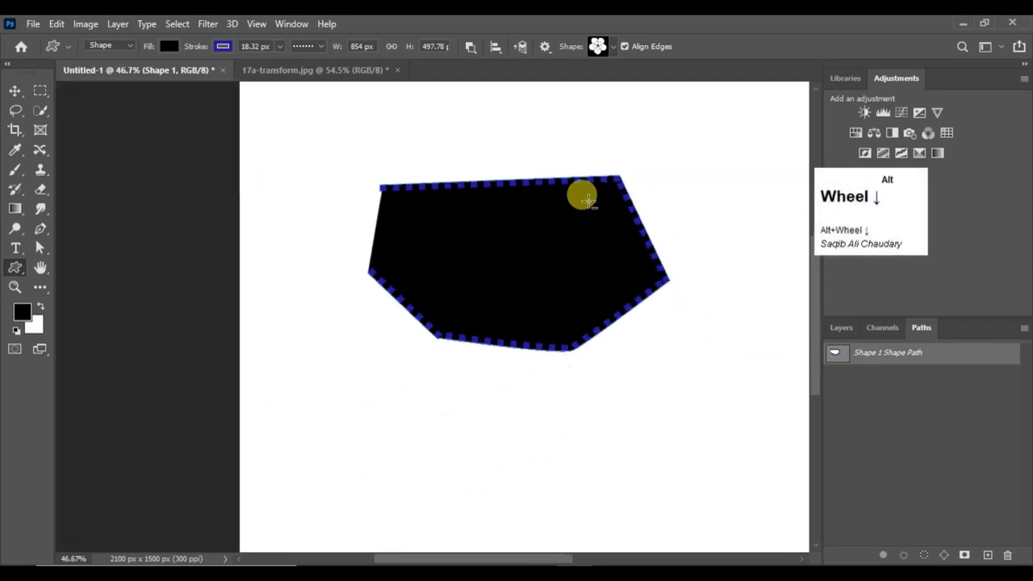
{"action": "scroll", "coordinate": [588, 200], "scroll_direction": "down", "scroll_amount": 2}
{"action": "right_click", "coordinate": [14, 267]}
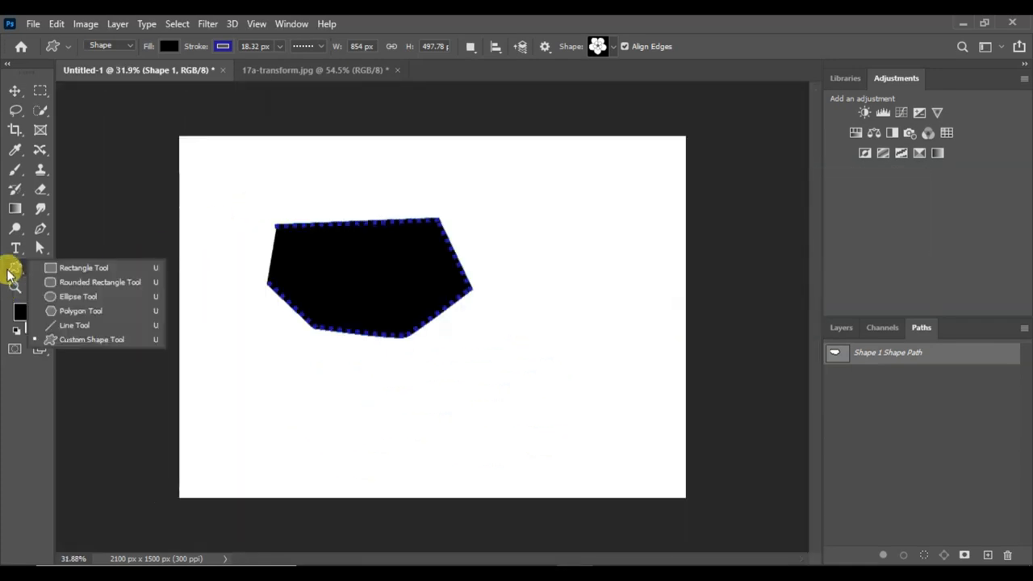
{"action": "left_click", "coordinate": [84, 270]}
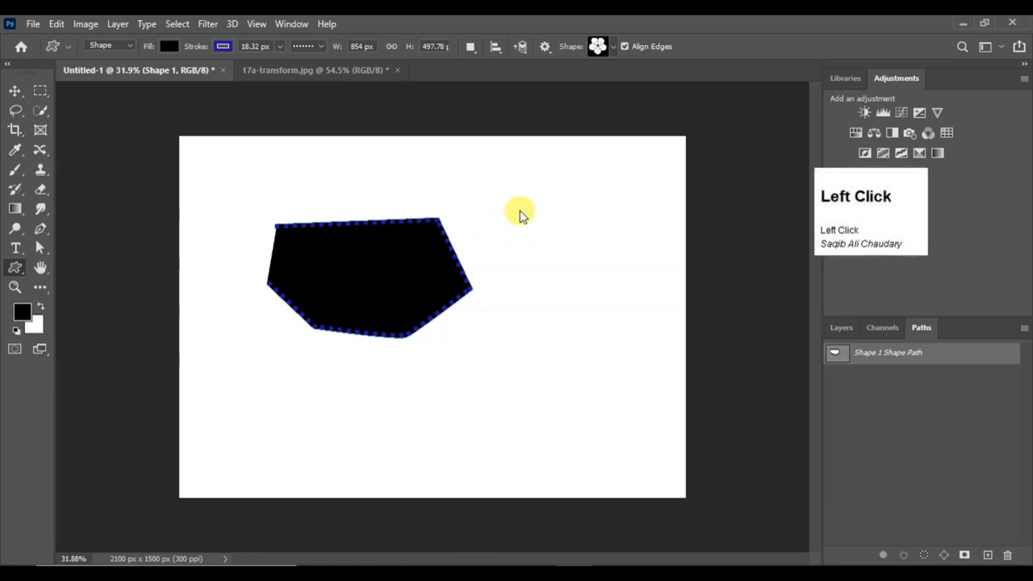
{"action": "left_click_drag", "start_coordinate": [524, 193], "coordinate": [629, 298]}
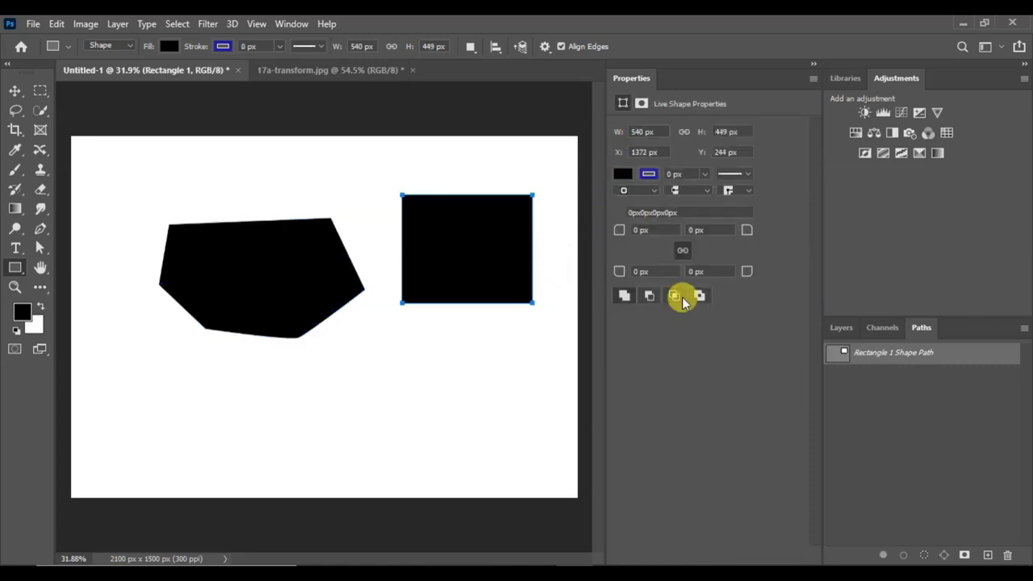
Delete the Shape 1 and Rectangle 1 layers, leaving only the Background, and switch to the Move tool
{"action": "left_click", "coordinate": [852, 329]}
{"action": "scroll", "coordinate": [876, 481], "scroll_direction": "down", "scroll_amount": 1}
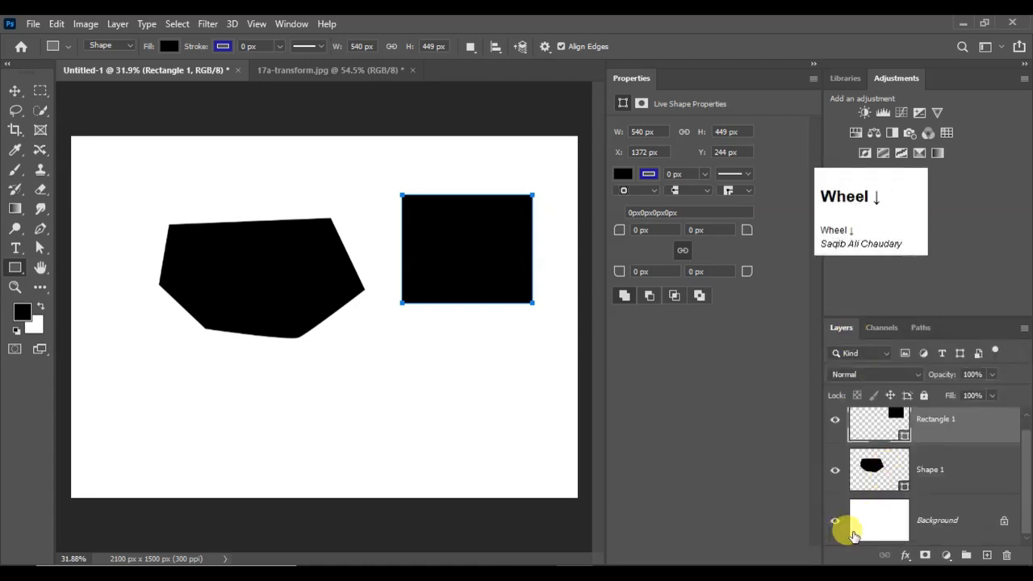
{"action": "left_click_drag", "start_coordinate": [934, 468], "coordinate": [1007, 555]}
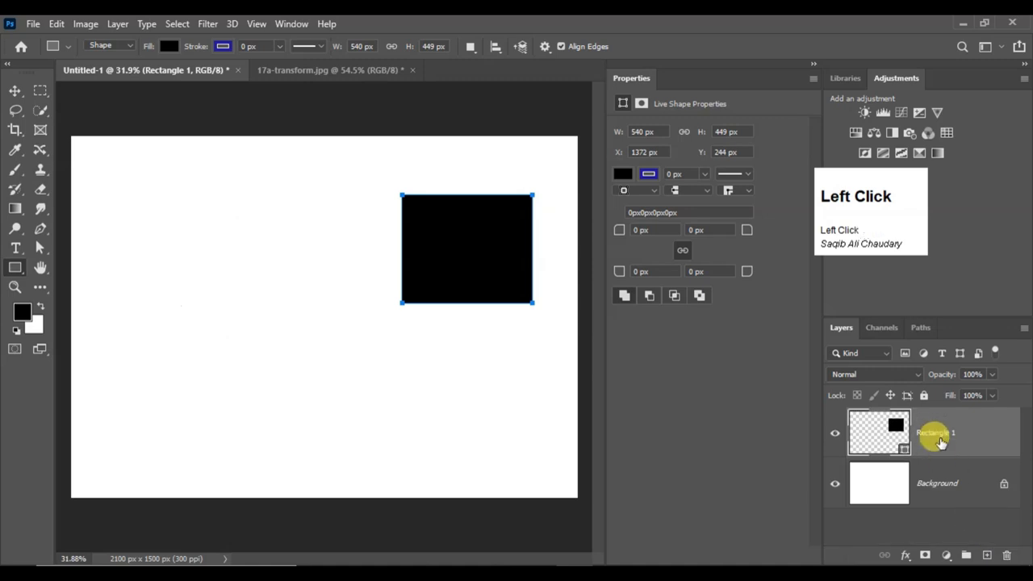
{"action": "left_click", "coordinate": [1007, 555]}
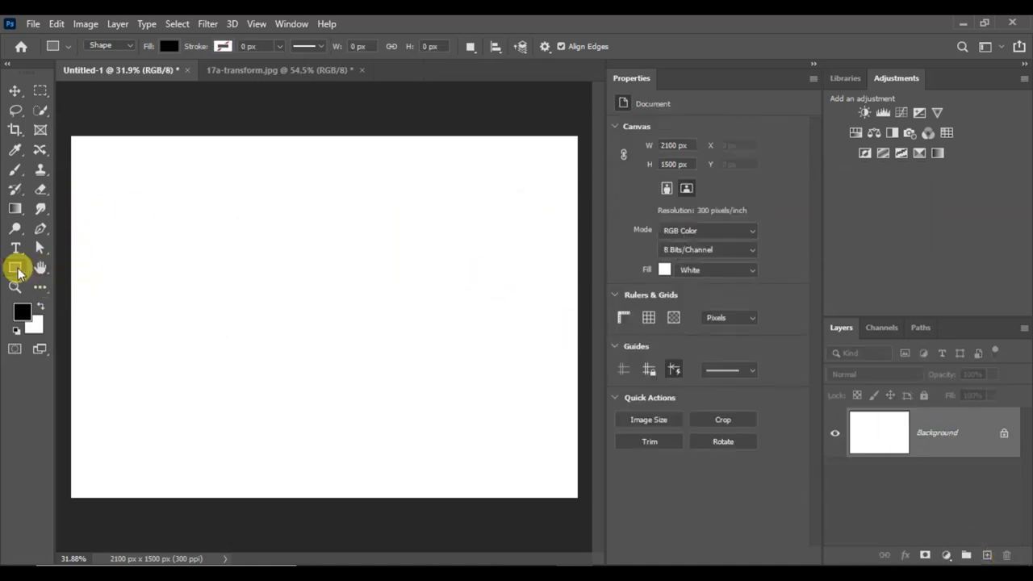
{"action": "left_click", "coordinate": [16, 96]}
{"action": "left_click", "coordinate": [16, 96]}
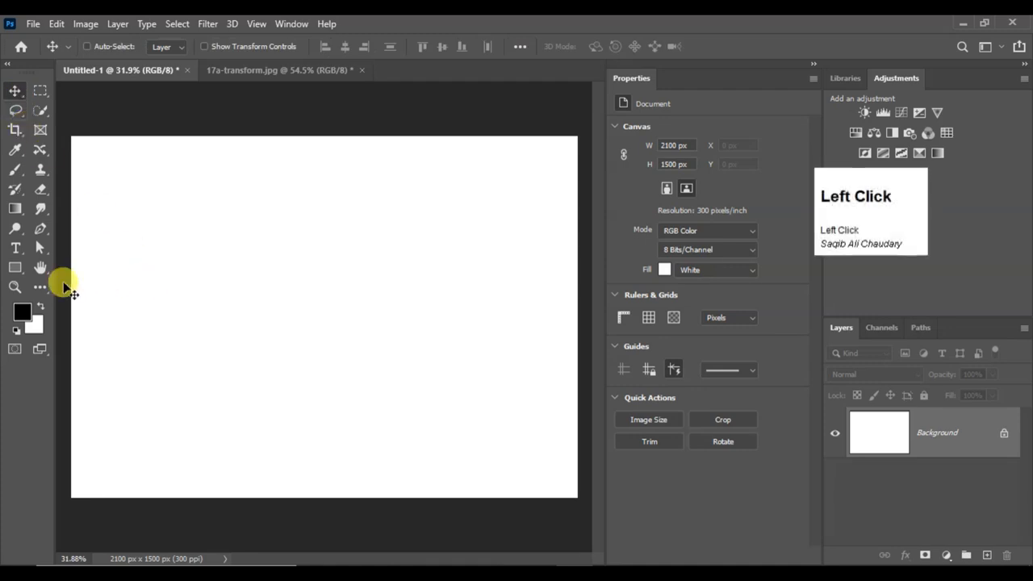
Draw two separate black rectangles in the upper half of the canvas, the second about 339 by 330 px, using the Rectangle tool
{"action": "right_click", "coordinate": [16, 269]}
{"action": "left_click", "coordinate": [50, 271]}
{"action": "left_click_drag", "start_coordinate": [161, 179], "coordinate": [255, 257]}
{"action": "left_click_drag", "start_coordinate": [427, 213], "coordinate": [509, 293]}
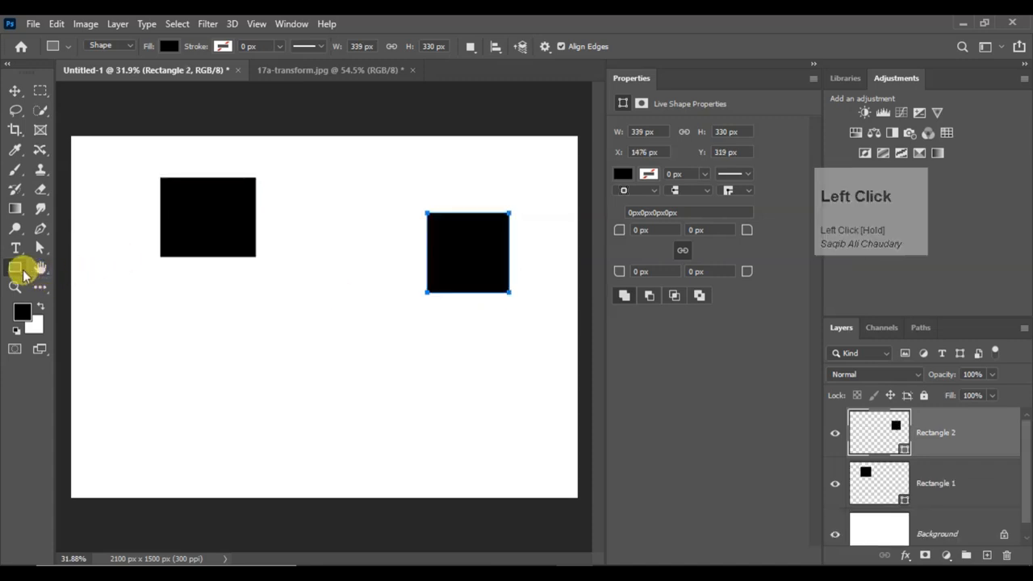
Draw a rounded rectangle about 433 by 490 px with a 10 px corner radius below the first rectangle
{"action": "right_click", "coordinate": [17, 269]}
{"action": "left_click", "coordinate": [64, 284]}
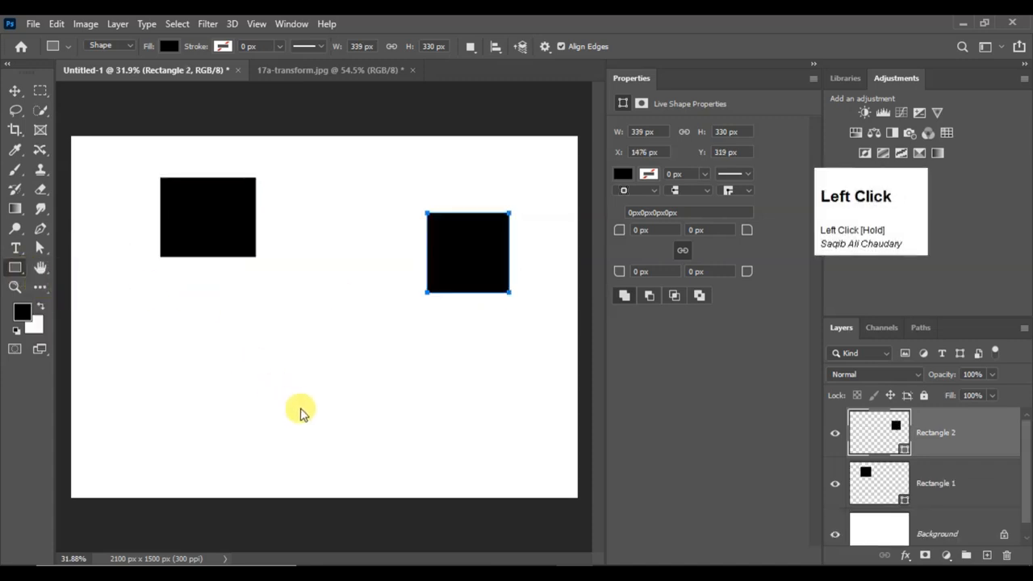
{"action": "left_click_drag", "start_coordinate": [300, 410], "coordinate": [197, 290]}
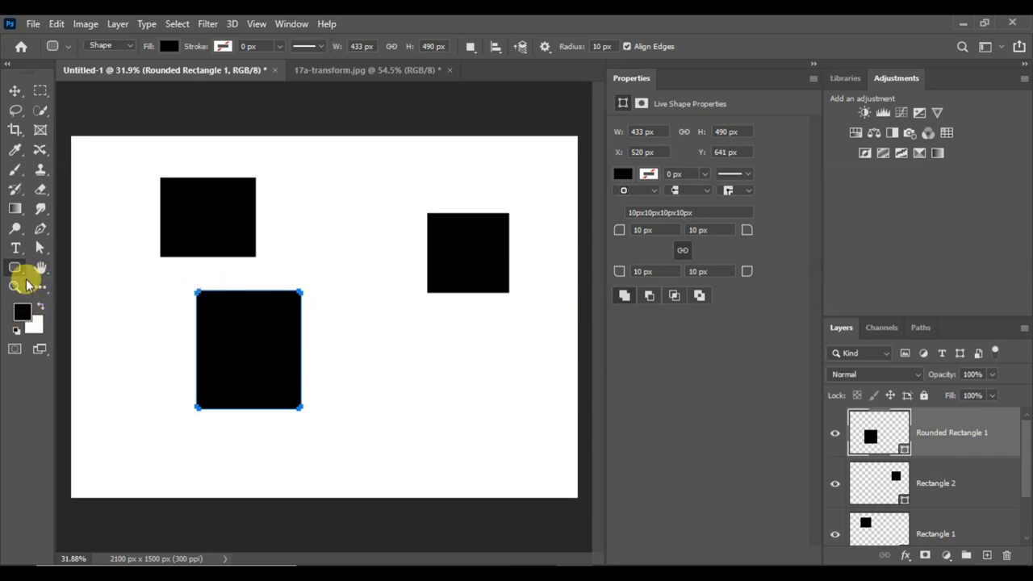
Draw an ellipse about 465 by 446 px below the second rectangle with the Ellipse tool
{"action": "right_click", "coordinate": [18, 275]}
{"action": "left_click", "coordinate": [76, 292]}
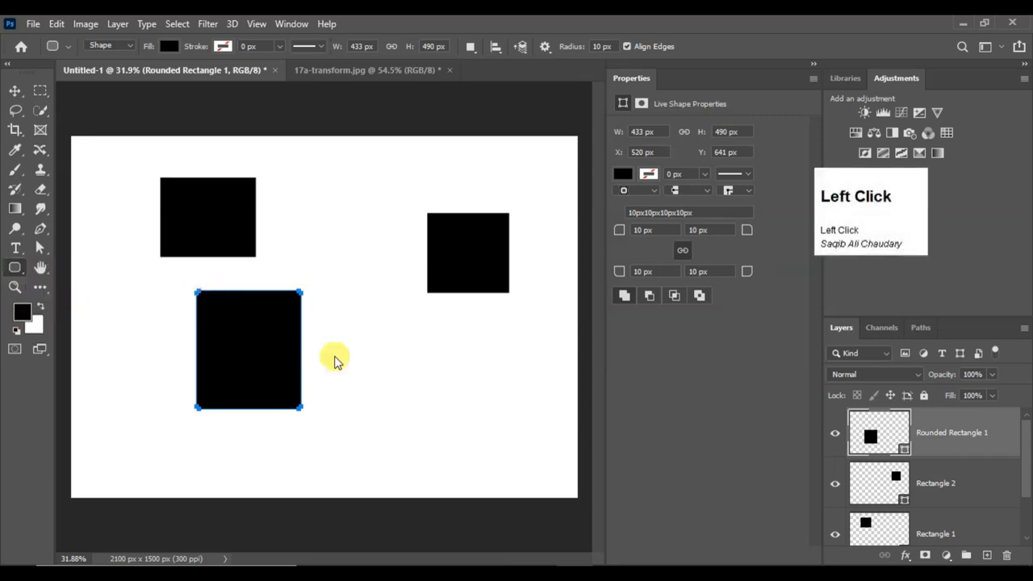
{"action": "left_click_drag", "start_coordinate": [407, 324], "coordinate": [520, 432]}
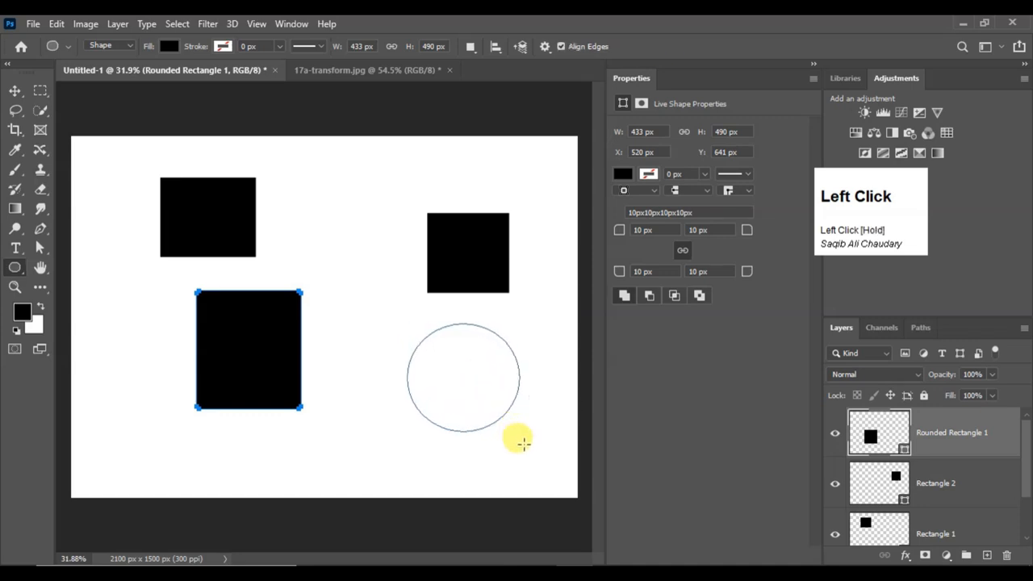
Draw two overlapping five-sided polygons, about 885 by 846 px and 590 by 568 px, at the canvas's upper middle
{"action": "right_click", "coordinate": [14, 267]}
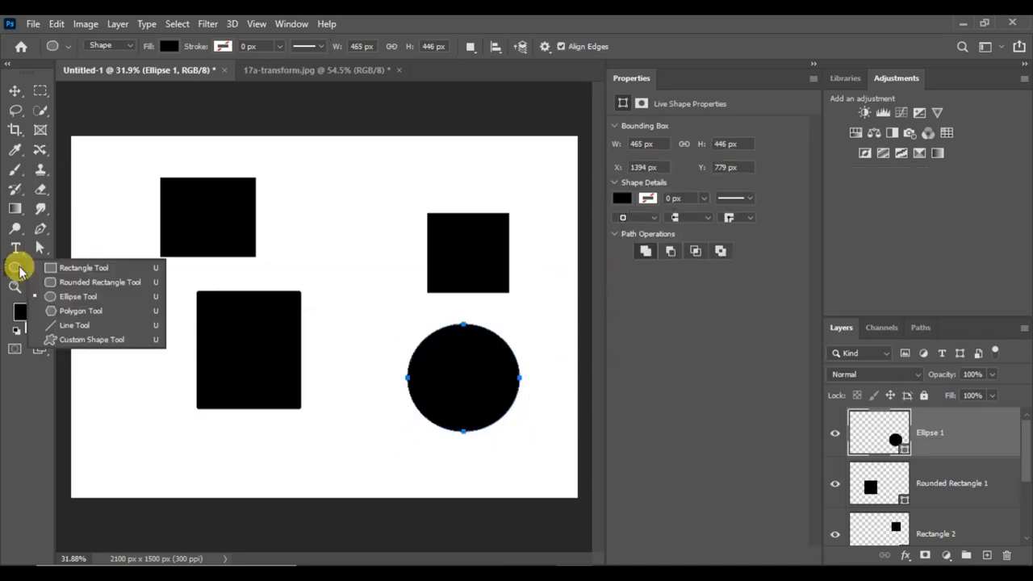
{"action": "left_click", "coordinate": [87, 313]}
{"action": "left_click_drag", "start_coordinate": [340, 186], "coordinate": [406, 272]}
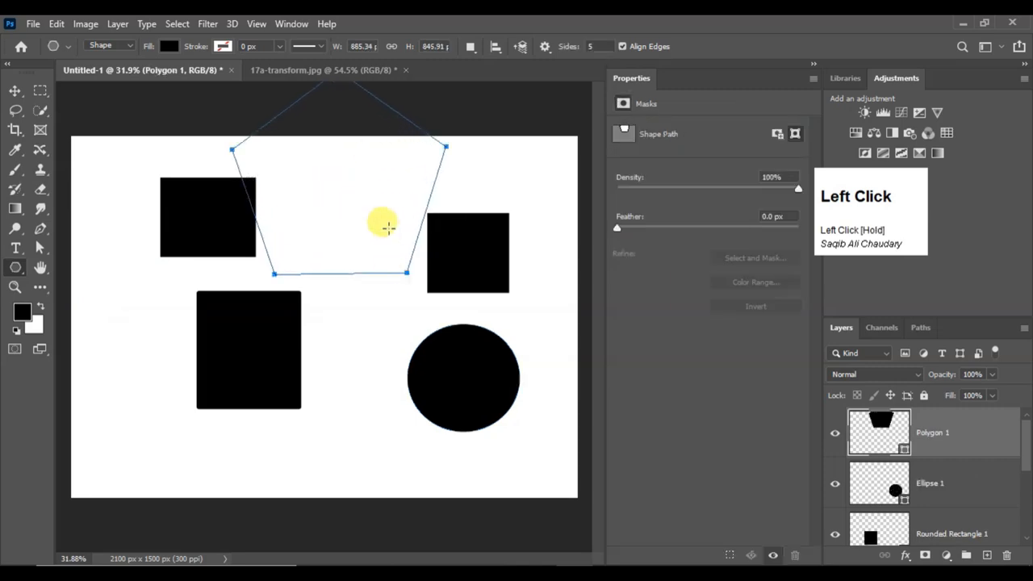
{"action": "left_click_drag", "start_coordinate": [388, 228], "coordinate": [388, 229]}
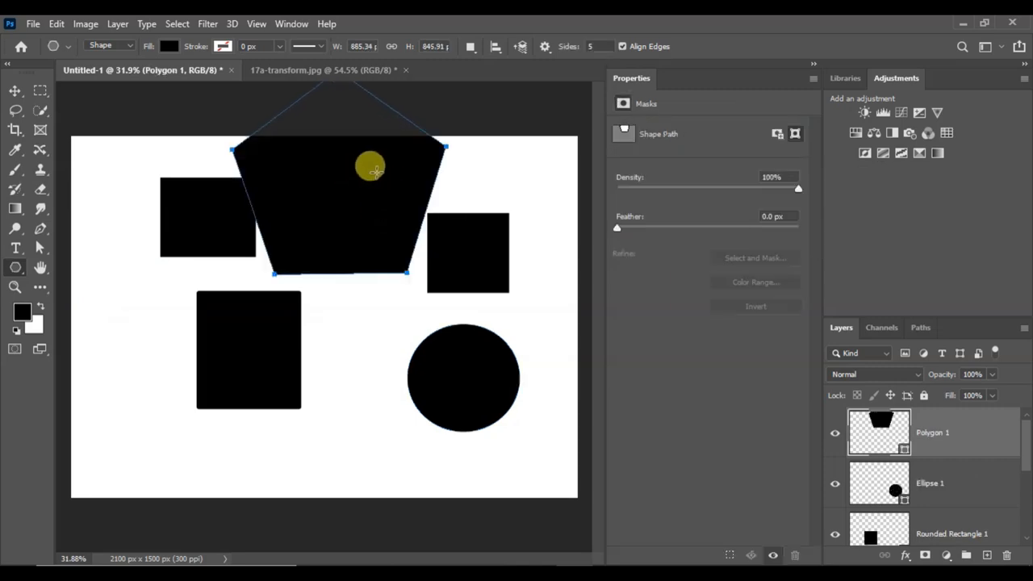
{"action": "left_click_drag", "start_coordinate": [377, 175], "coordinate": [378, 246]}
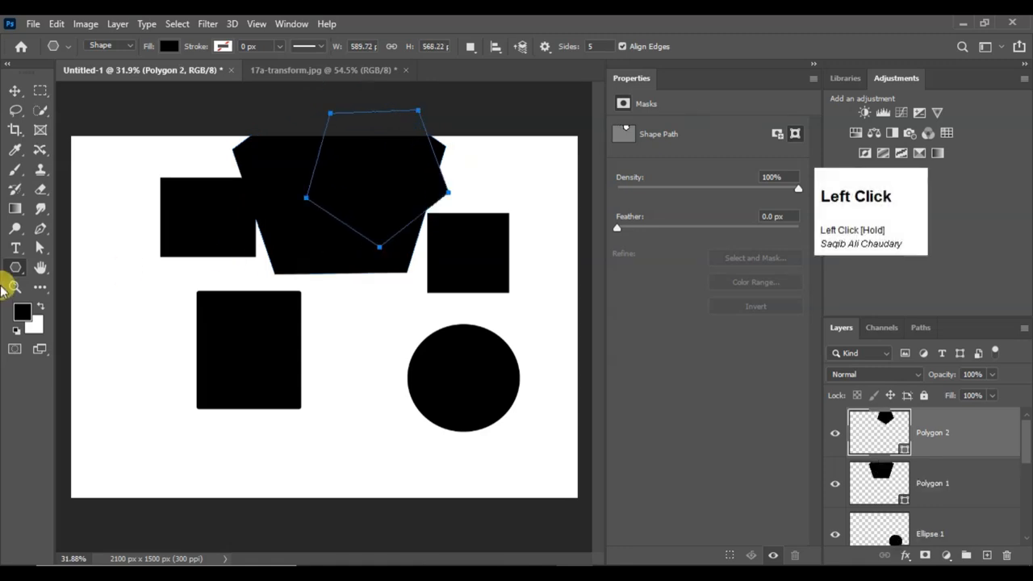
Draw three separate lines of 1 px weight in the blank areas around the rounded rectangle with the Line tool
{"action": "right_click", "coordinate": [13, 273]}
{"action": "left_click", "coordinate": [76, 326]}
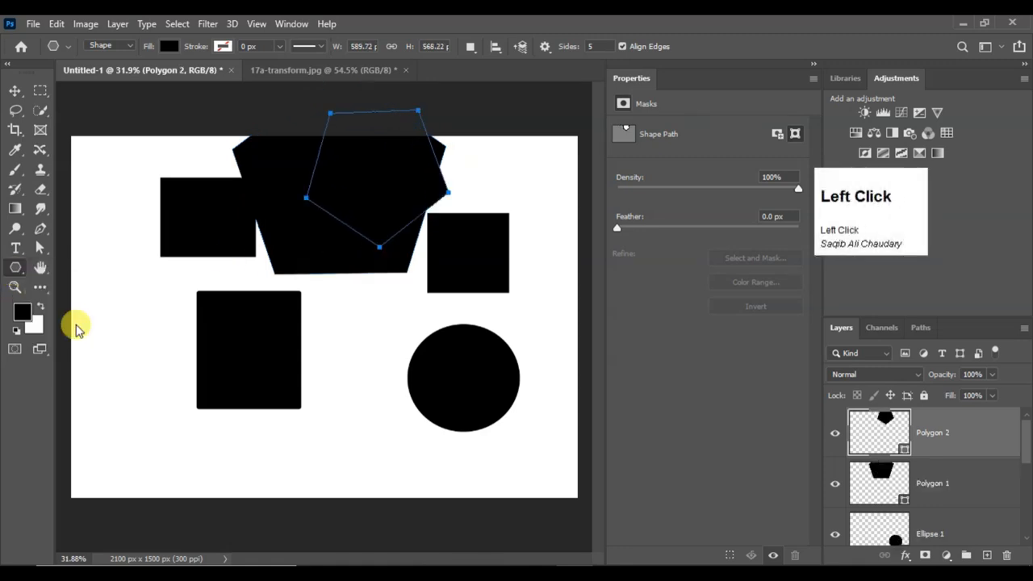
{"action": "left_click_drag", "start_coordinate": [98, 313], "coordinate": [150, 398]}
{"action": "left_click_drag", "start_coordinate": [205, 465], "coordinate": [295, 459]}
{"action": "left_click_drag", "start_coordinate": [362, 388], "coordinate": [364, 335]}
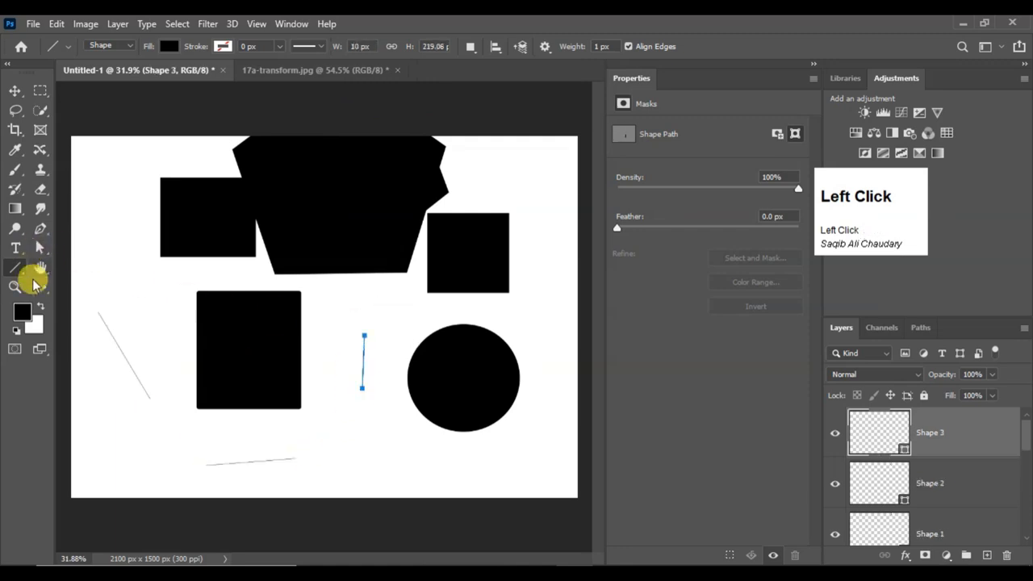
Draw the current flower custom shape about 315 by 615 px near the canvas's left edge with the Custom Shape tool
{"action": "right_click", "coordinate": [15, 270]}
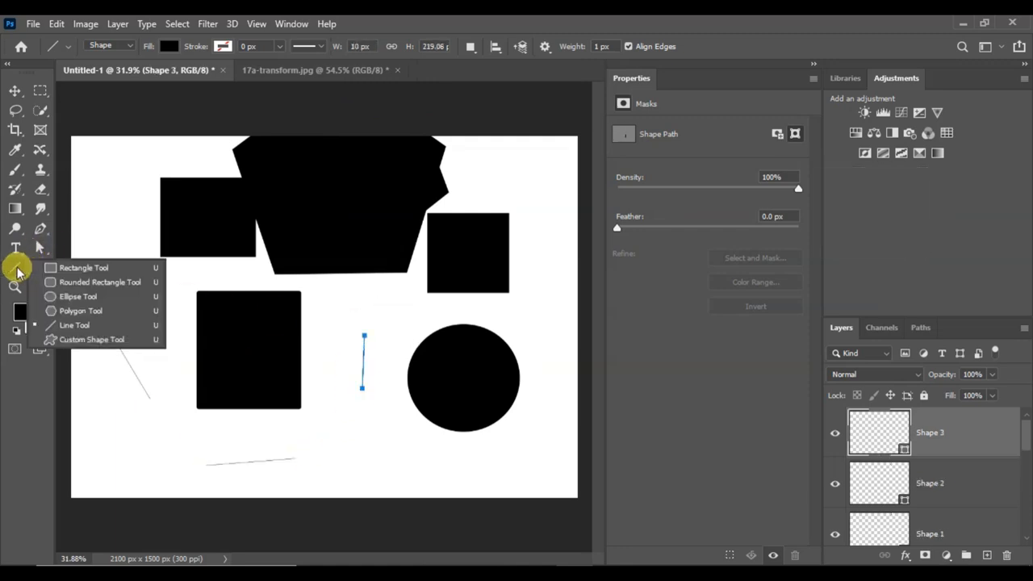
{"action": "left_click", "coordinate": [103, 340]}
{"action": "left_click_drag", "start_coordinate": [104, 240], "coordinate": [183, 369]}
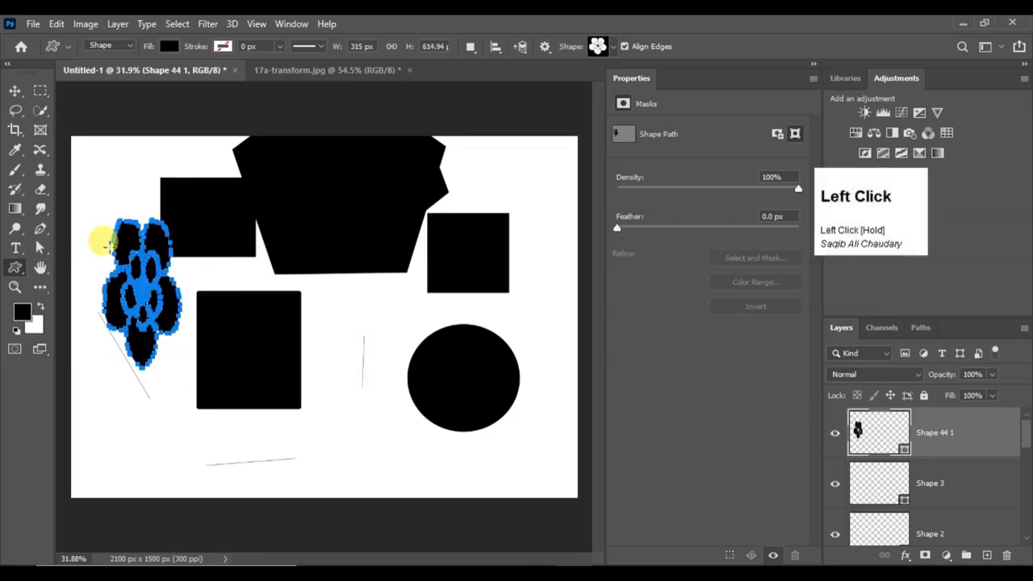
Choose a sailboat from the Boats custom shapes and draw it about 290 by 452 px between the rounded rectangle and the ellipse
{"action": "left_click", "coordinate": [617, 47]}
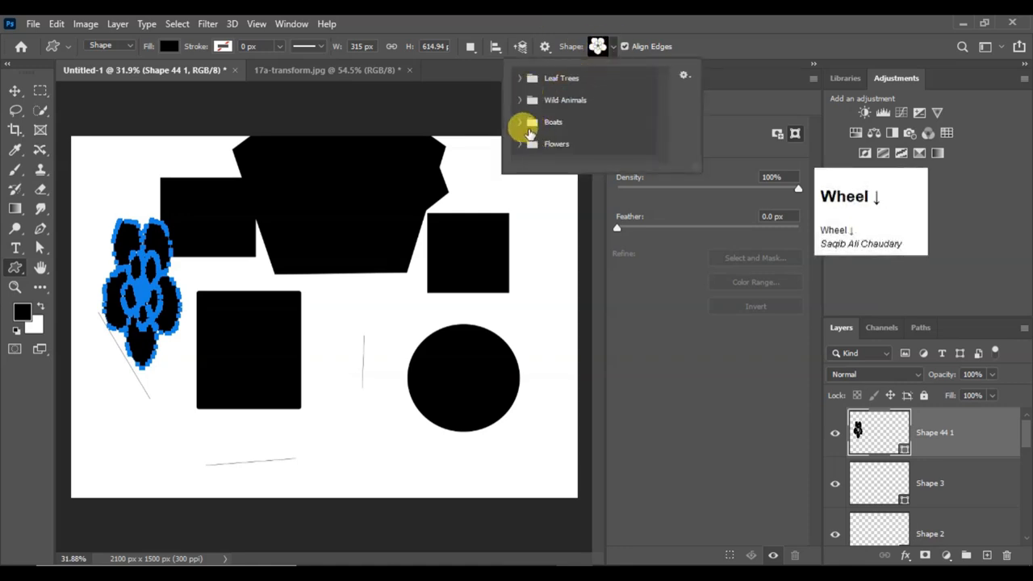
{"action": "left_click", "coordinate": [529, 125]}
{"action": "scroll", "coordinate": [569, 147], "scroll_direction": "down", "scroll_amount": 1}
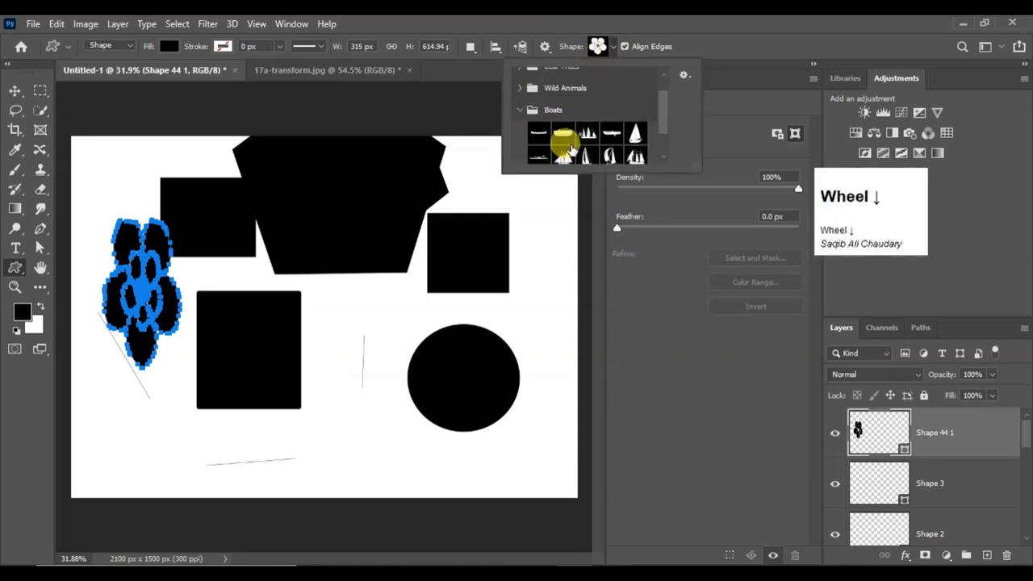
{"action": "scroll", "coordinate": [571, 149], "scroll_direction": "down", "scroll_amount": 1}
{"action": "left_click", "coordinate": [586, 121]}
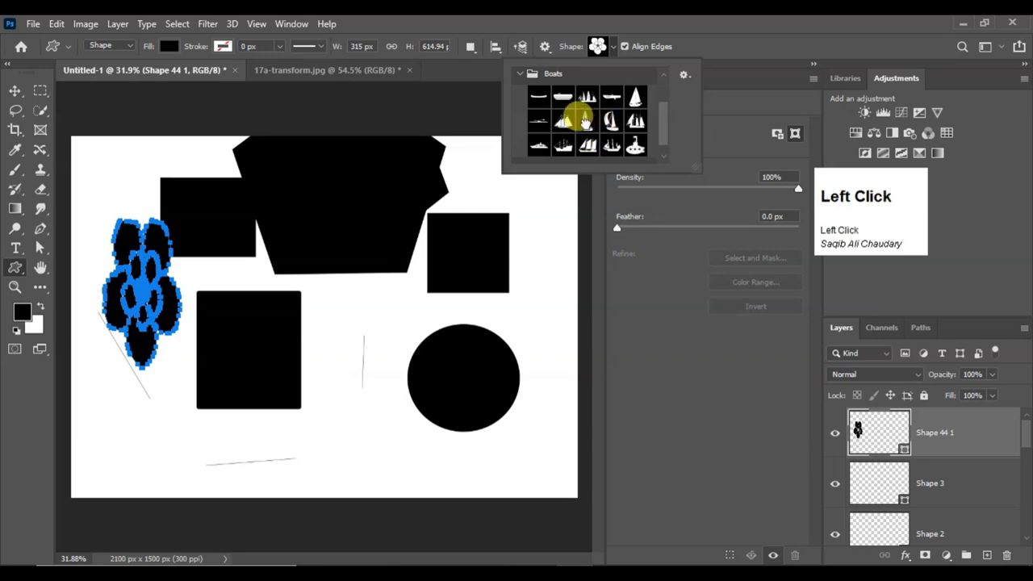
{"action": "left_click", "coordinate": [375, 323]}
{"action": "left_click_drag", "start_coordinate": [353, 307], "coordinate": [407, 410]}
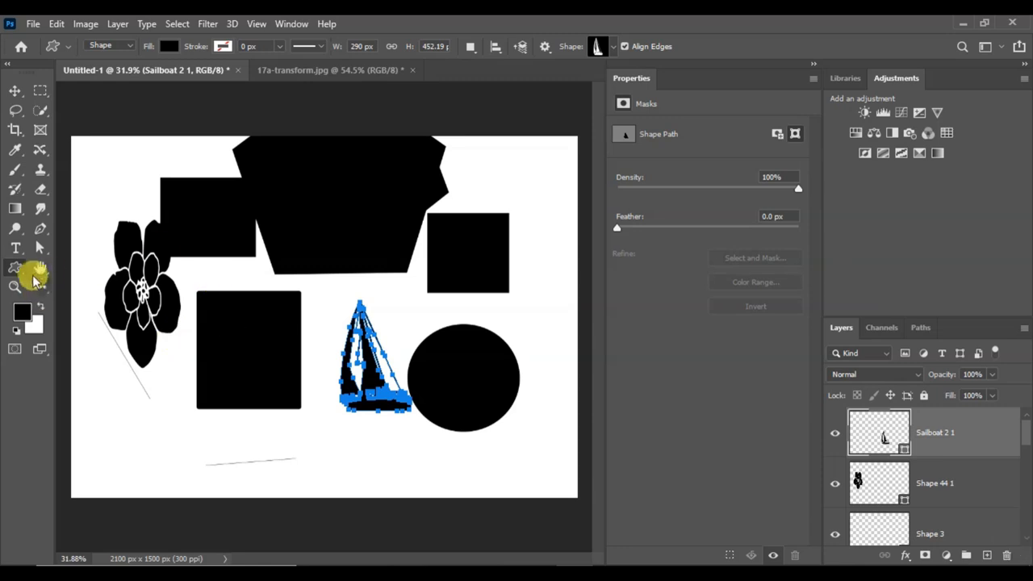
Choose the flower bunch from the Flowers custom shapes and draw it twice near the canvas's right edge, about 130 and 321 px wide
{"action": "left_click", "coordinate": [612, 46]}
{"action": "scroll", "coordinate": [577, 133], "scroll_direction": "down", "scroll_amount": 2}
{"action": "scroll", "coordinate": [577, 136], "scroll_direction": "up", "scroll_amount": 3}
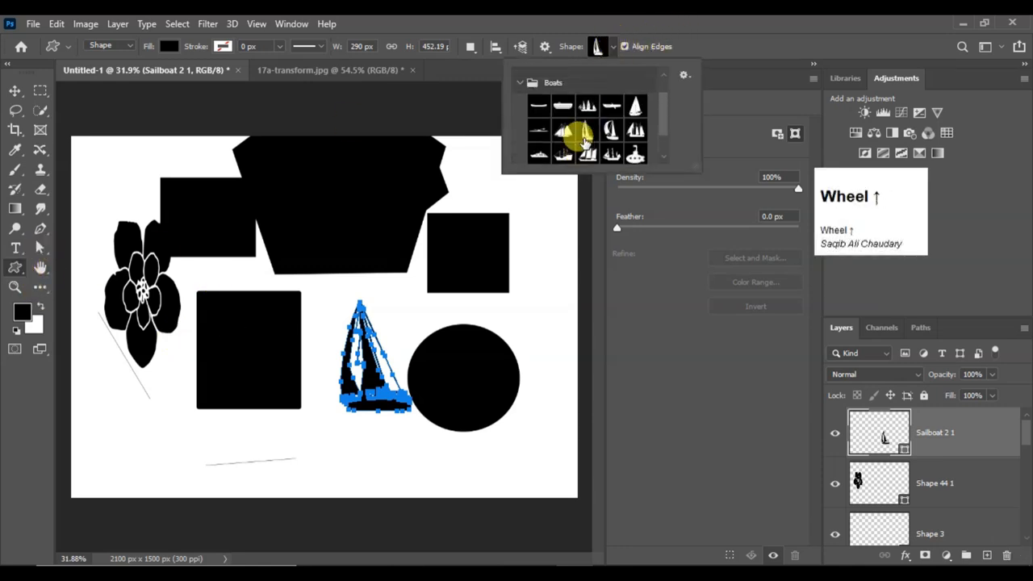
{"action": "left_click", "coordinate": [521, 121]}
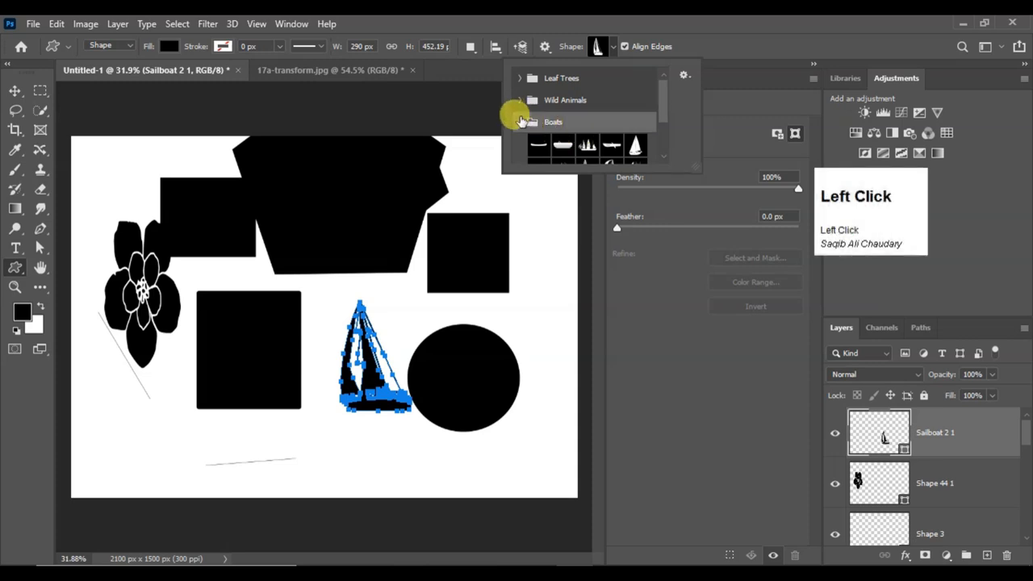
{"action": "left_click", "coordinate": [520, 123]}
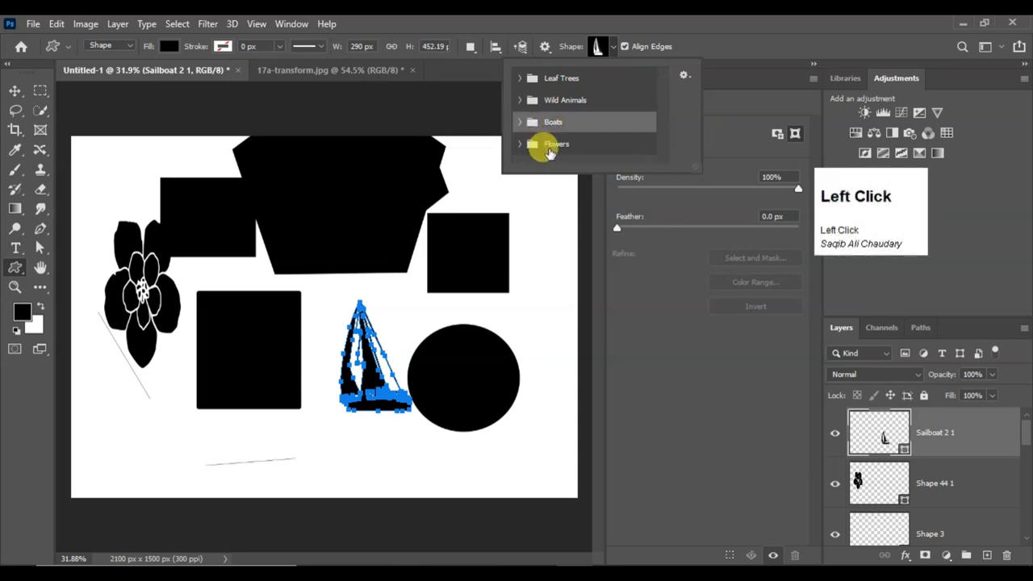
{"action": "left_click", "coordinate": [548, 150]}
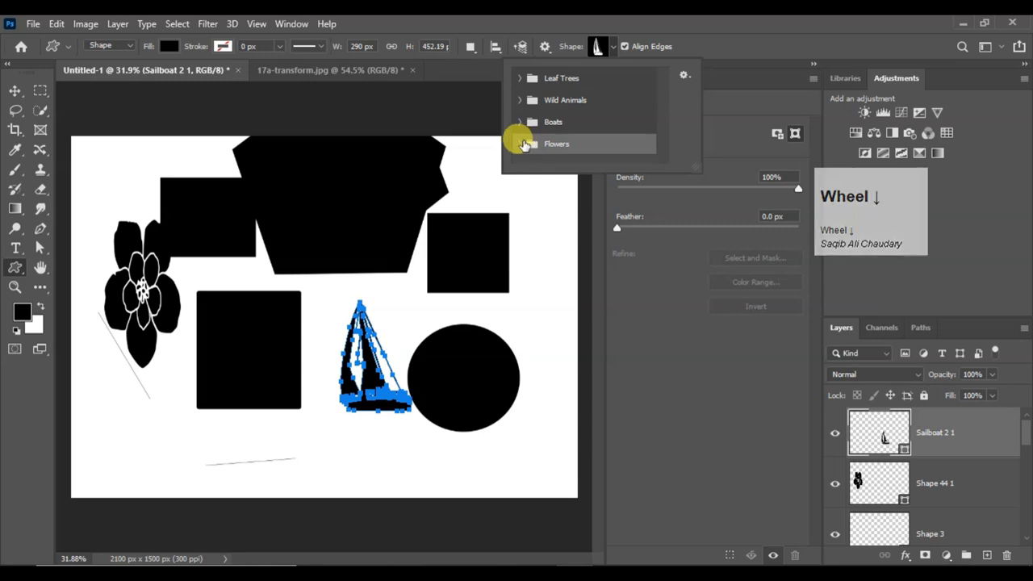
{"action": "left_click", "coordinate": [523, 144]}
{"action": "scroll", "coordinate": [594, 153], "scroll_direction": "down", "scroll_amount": 1}
{"action": "left_click", "coordinate": [589, 148]}
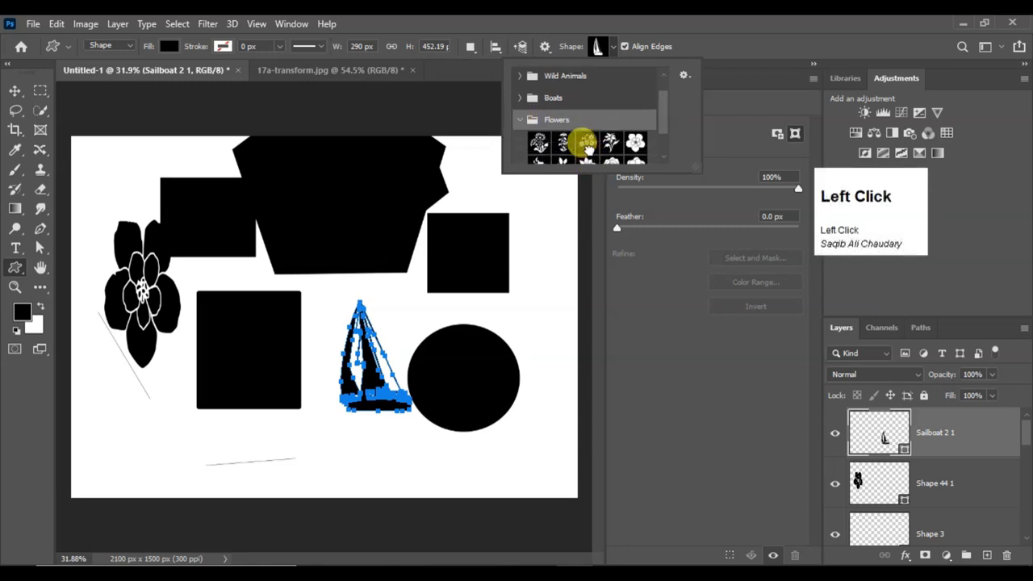
{"action": "left_click_drag", "start_coordinate": [529, 278], "coordinate": [573, 363]}
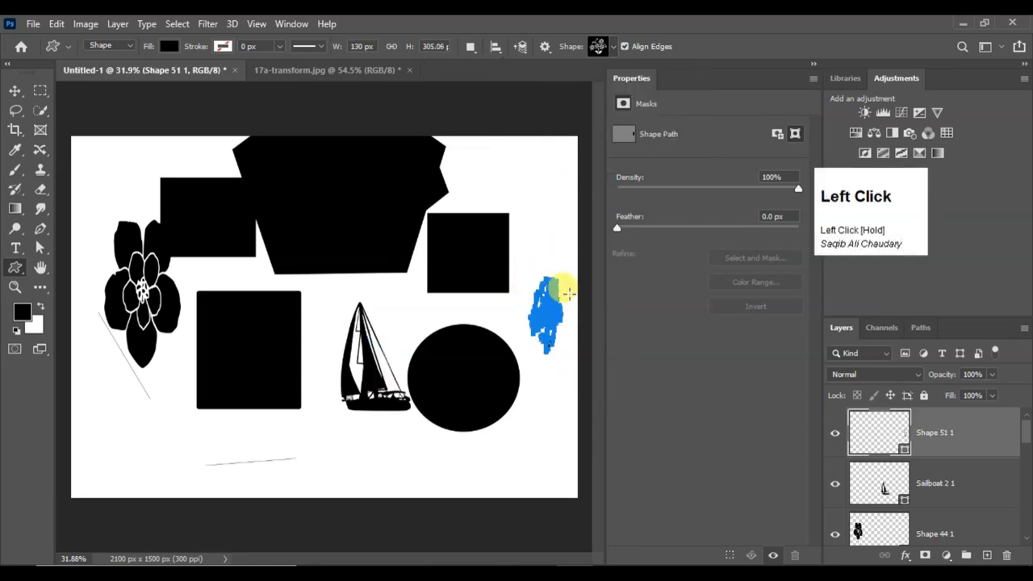
{"action": "left_click_drag", "start_coordinate": [587, 237], "coordinate": [598, 249]}
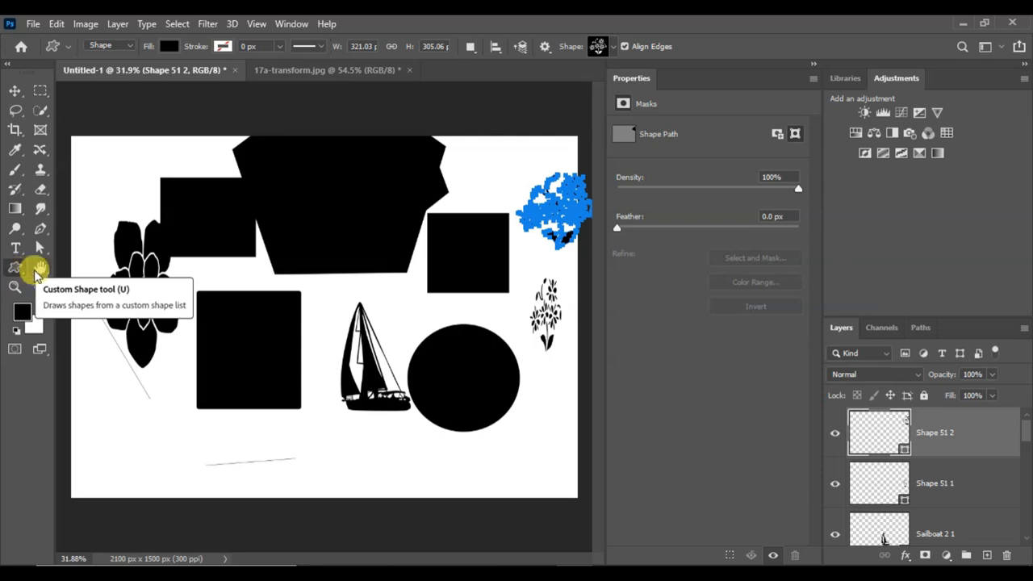
Rotate the canvas view to 180° with the Rotate View tool
{"action": "right_click", "coordinate": [39, 269]}
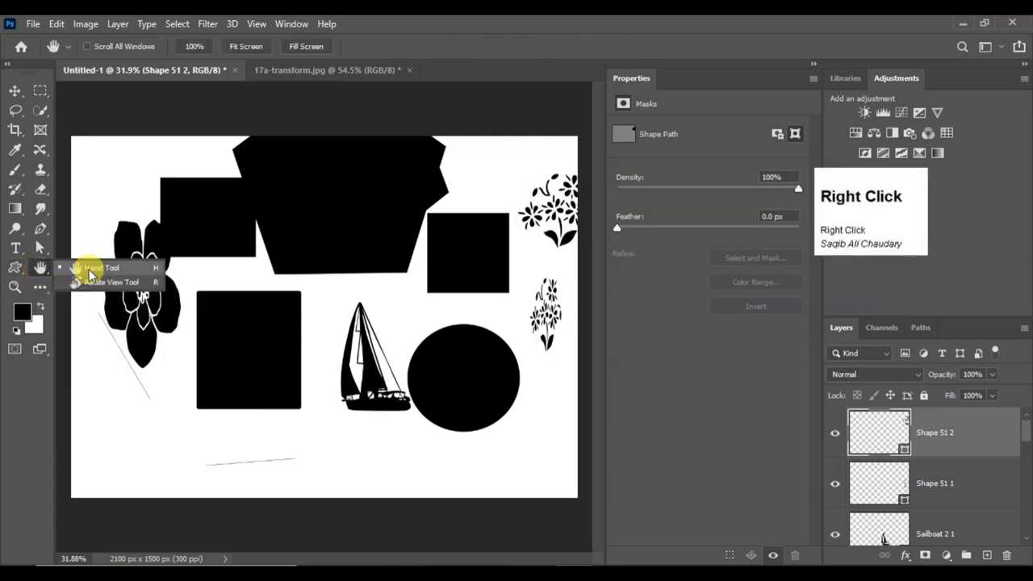
{"action": "left_click", "coordinate": [112, 284]}
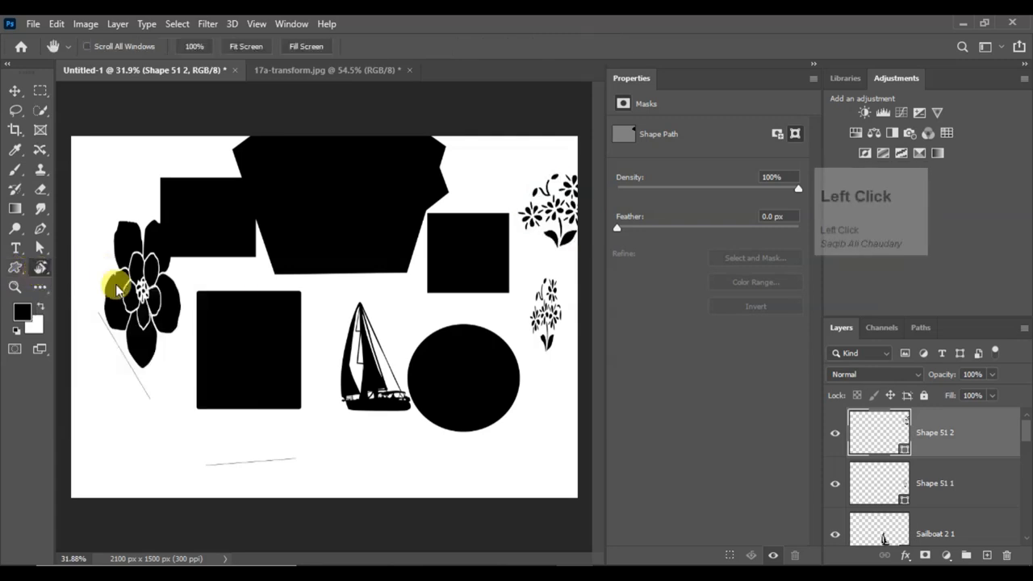
{"action": "left_click_drag", "start_coordinate": [246, 268], "coordinate": [350, 322]}
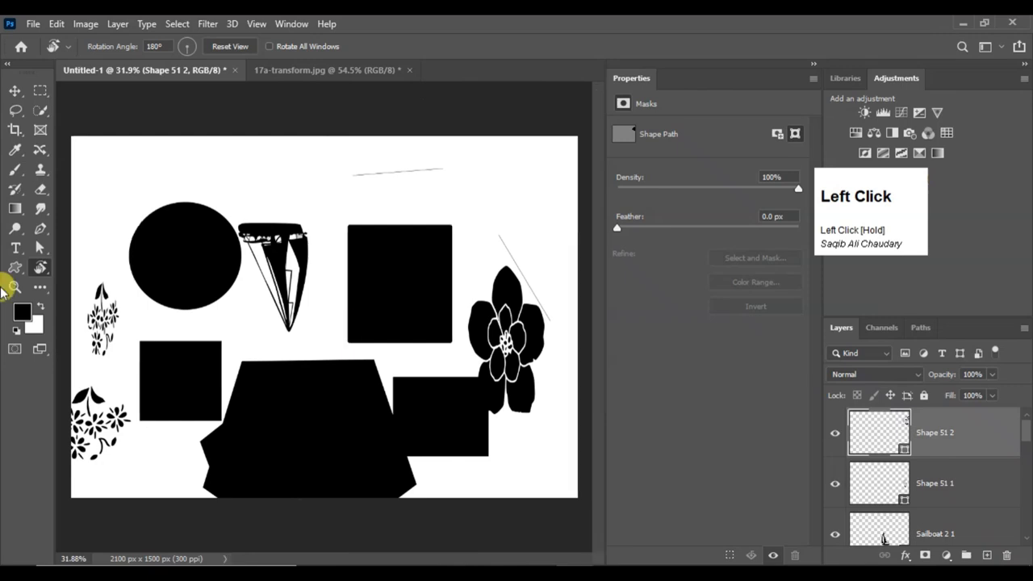
Zoom in to about 105% and pan around the enlarged shapes with the Hand tool
{"action": "right_click", "coordinate": [42, 268]}
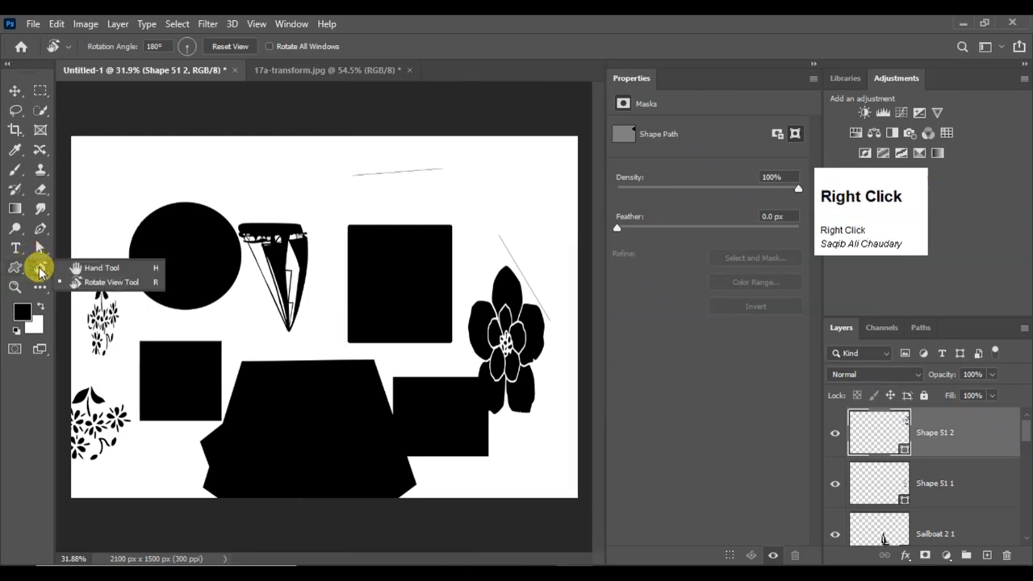
{"action": "left_click", "coordinate": [89, 268]}
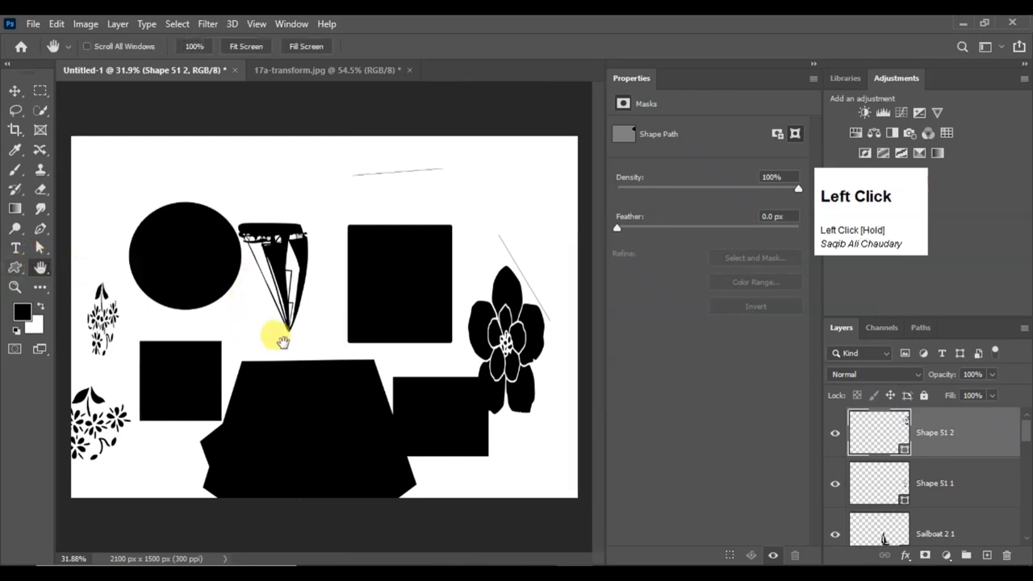
{"action": "scroll", "coordinate": [291, 235], "scroll_direction": "down", "scroll_amount": 2, "text": "alt"}
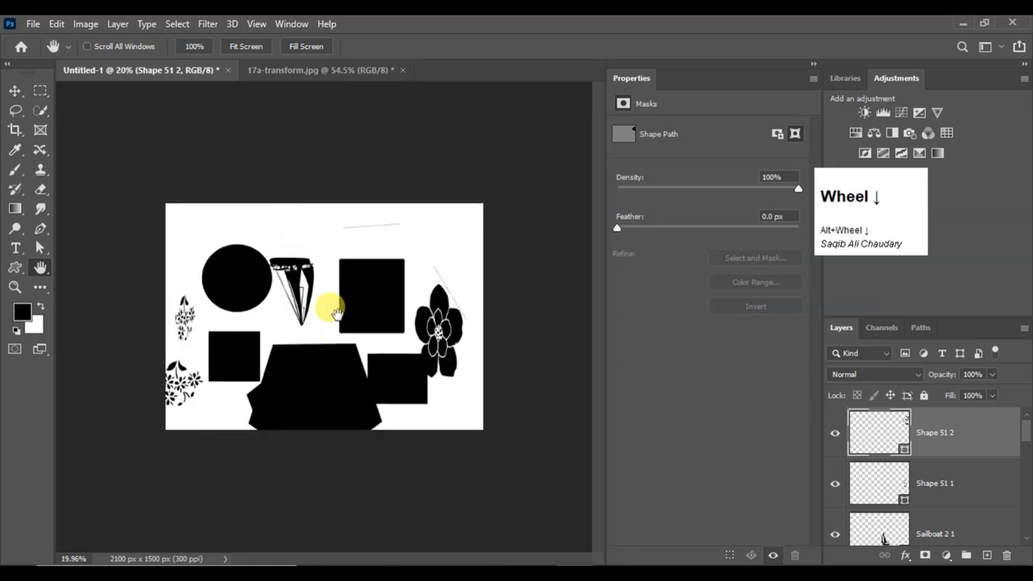
{"action": "scroll", "coordinate": [335, 312], "scroll_direction": "up", "scroll_amount": 5, "text": "alt"}
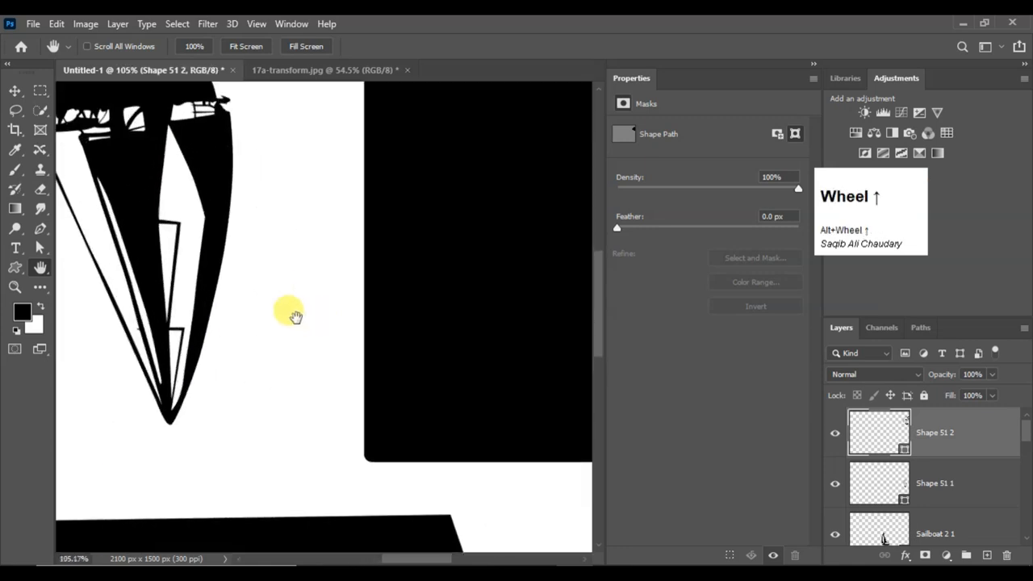
{"action": "left_click_drag", "start_coordinate": [307, 312], "coordinate": [111, 313]}
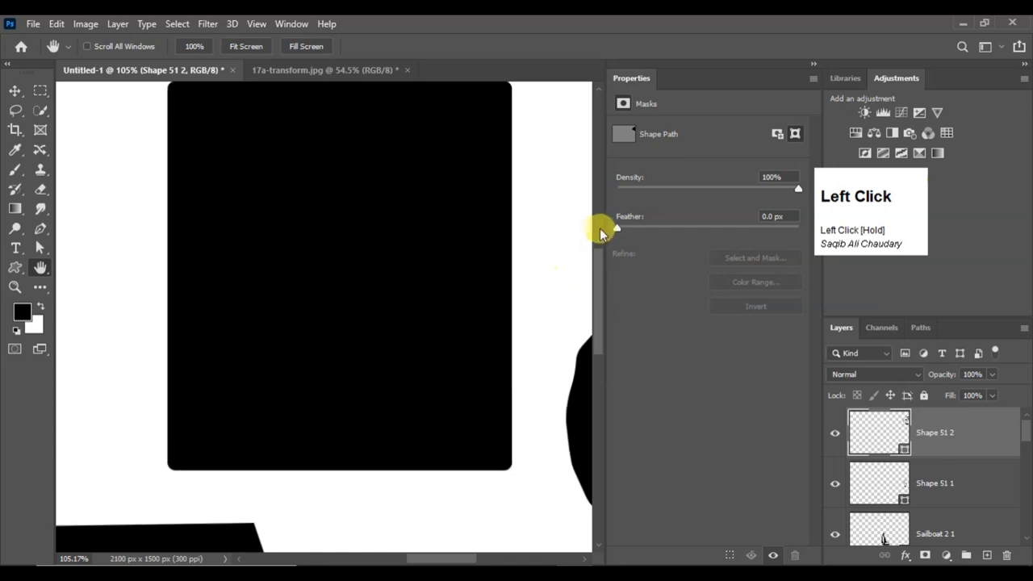
{"action": "left_click", "coordinate": [599, 230]}
{"action": "left_click_drag", "start_coordinate": [326, 516], "coordinate": [334, 274]}
{"action": "left_click_drag", "start_coordinate": [258, 379], "coordinate": [272, 106]}
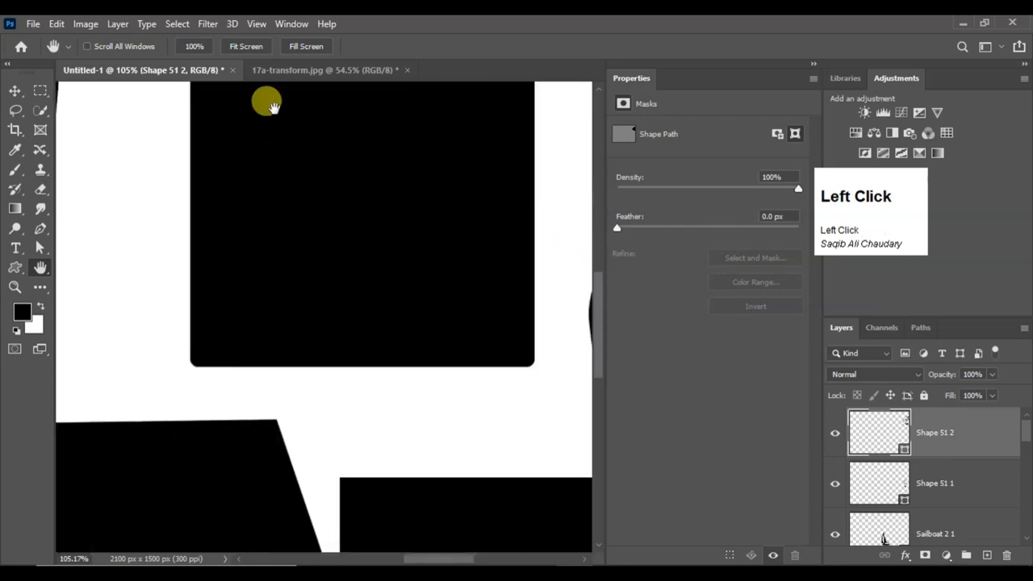
{"action": "left_click_drag", "start_coordinate": [289, 306], "coordinate": [145, 291]}
{"action": "key", "text": "space"}
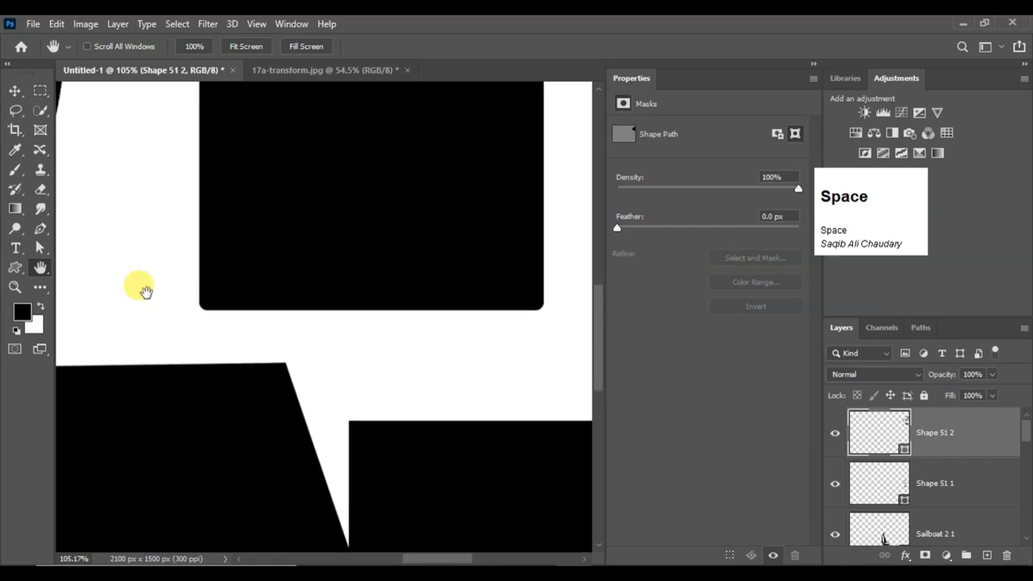
Pan the enlarged canvas downward with the reselected Hand tool, and switch to the Move tool
{"action": "right_click", "coordinate": [41, 269]}
{"action": "left_click", "coordinate": [88, 267]}
{"action": "left_click_drag", "start_coordinate": [212, 287], "coordinate": [207, 399]}
{"action": "key", "text": "space"}
{"action": "left_click", "coordinate": [15, 89]}
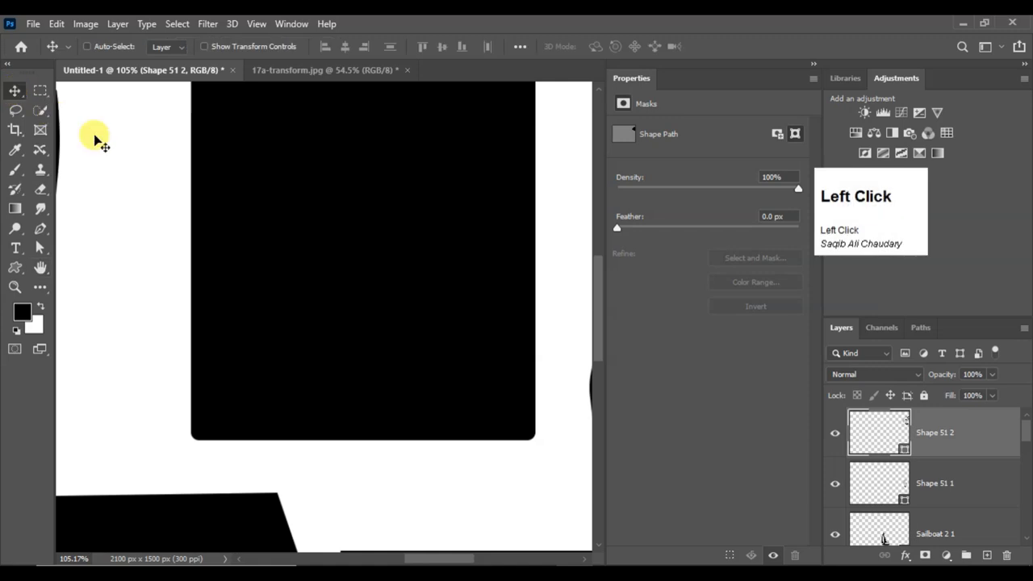
Pan across the enlarged shapes with the temporary Hand tool while keeping the Move tool selected
{"action": "mouse_move", "coordinate": [173, 168]}
{"action": "left_mouse_down"}
{"action": "mouse_move", "coordinate": [223, 295]}
{"action": "mouse_move", "coordinate": [242, 306]}
{"action": "mouse_move", "coordinate": [254, 388]}
{"action": "mouse_move", "coordinate": [241, 367]}
{"action": "mouse_move", "coordinate": [247, 92]}
{"action": "left_mouse_up"}
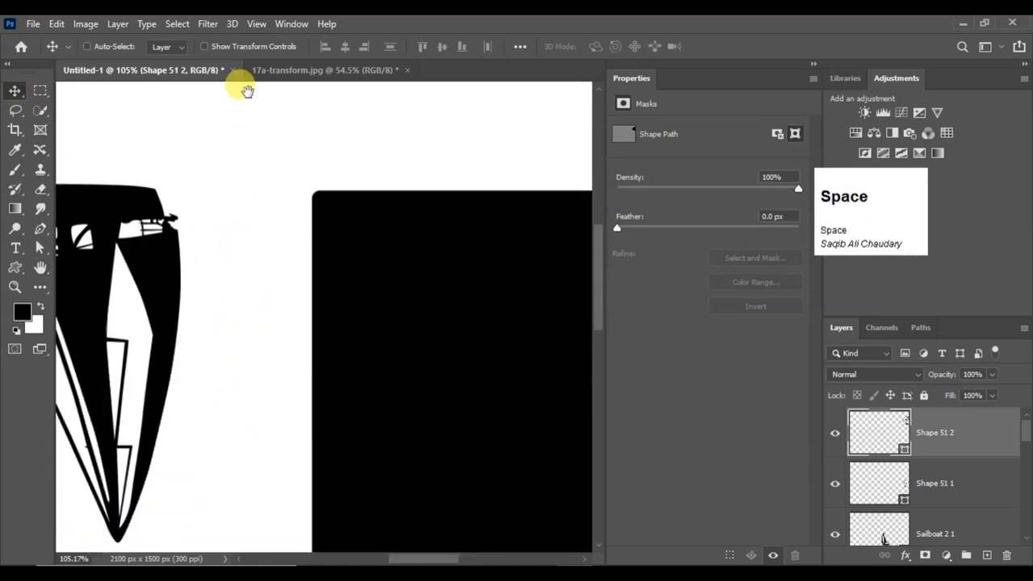
{"action": "left_click_drag", "start_coordinate": [234, 343], "coordinate": [238, 134]}
{"action": "left_click_drag", "start_coordinate": [243, 328], "coordinate": [308, 232]}
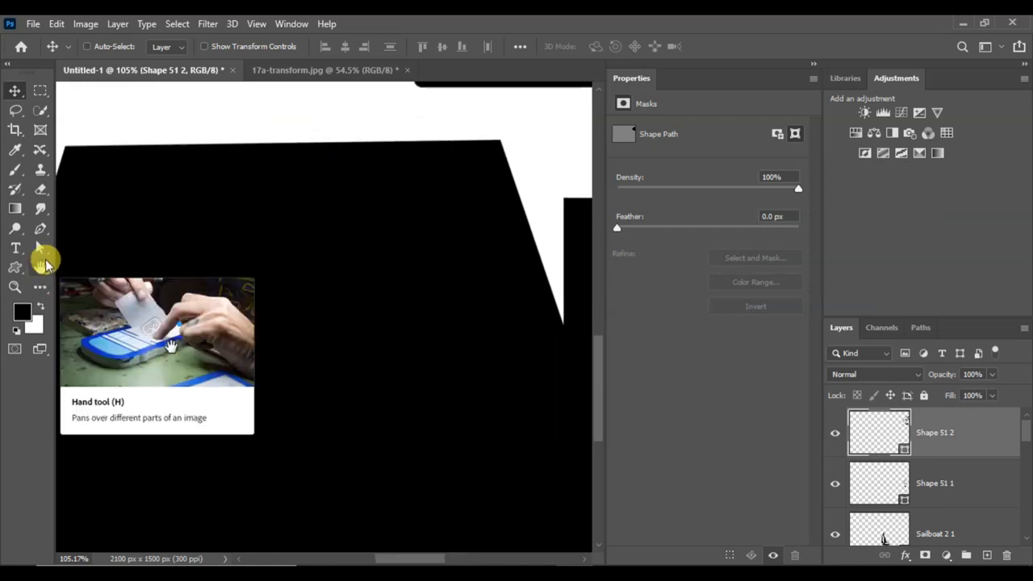
Zoom in on the large black polygon to 600% with the Zoom tool
{"action": "right_click", "coordinate": [40, 248]}
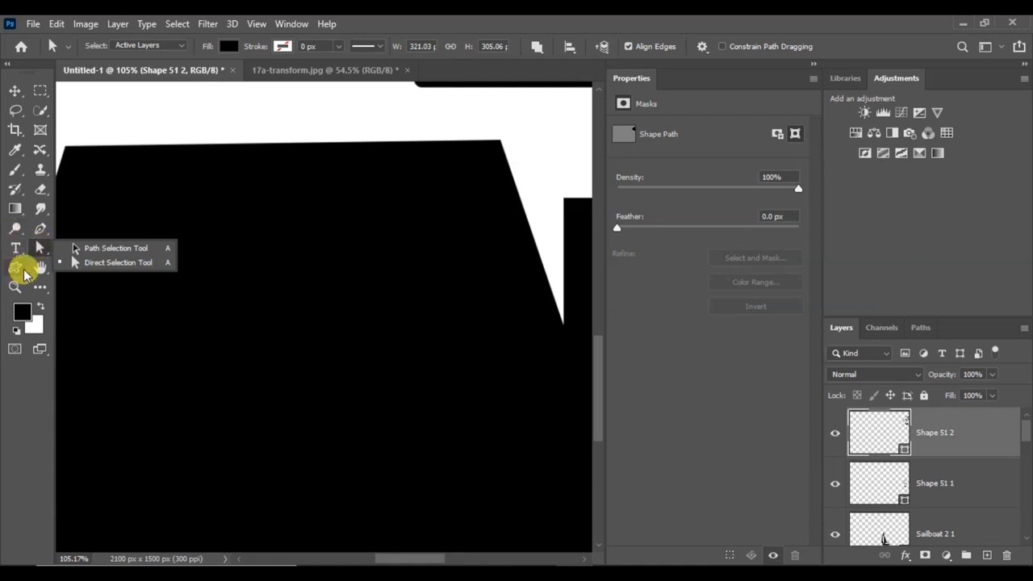
{"action": "left_click", "coordinate": [16, 267]}
{"action": "left_click", "coordinate": [14, 288]}
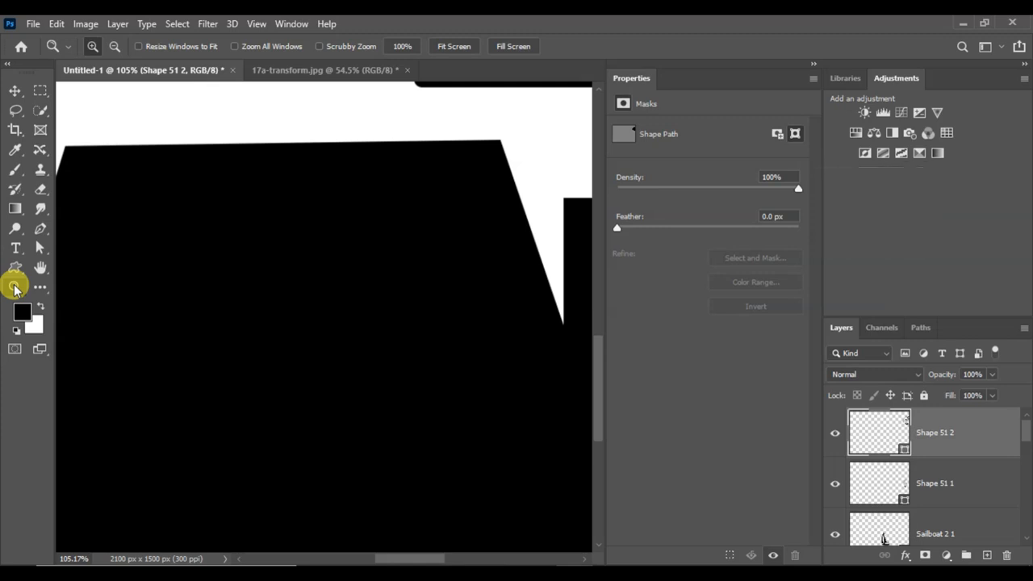
{"action": "left_click", "coordinate": [16, 288]}
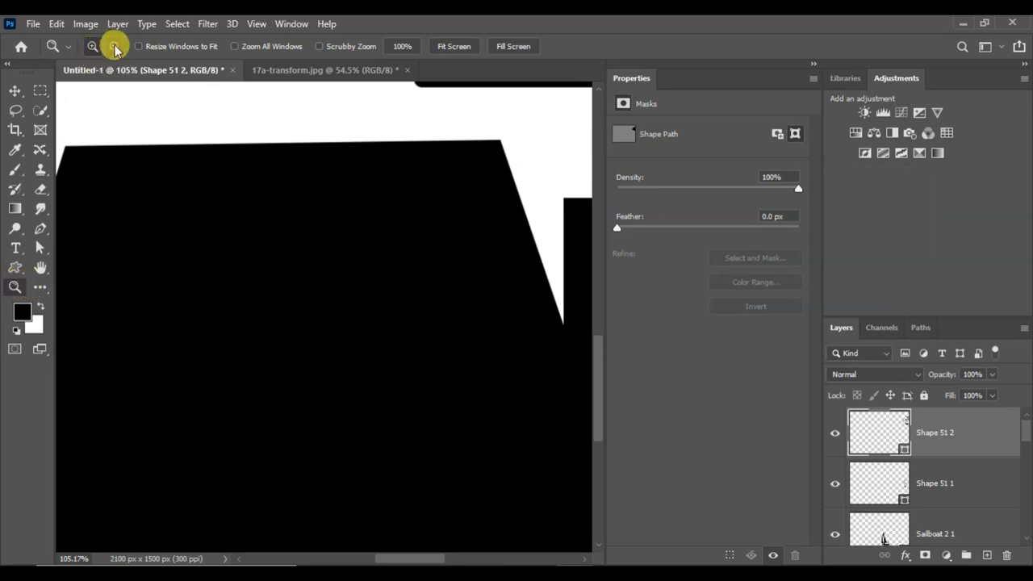
{"action": "left_click", "coordinate": [213, 211]}
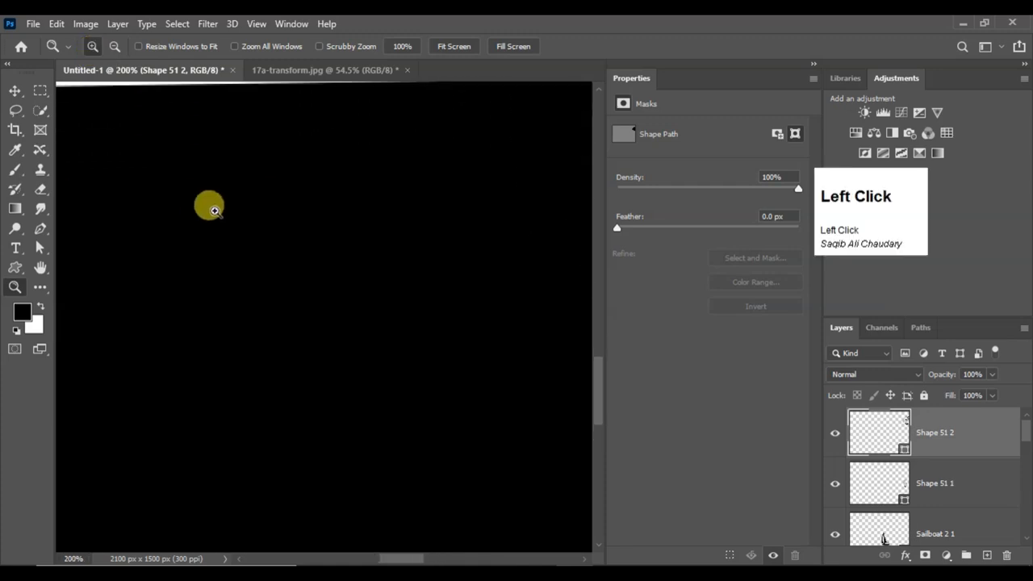
{"action": "left_click", "coordinate": [215, 209]}
{"action": "left_click", "coordinate": [203, 195]}
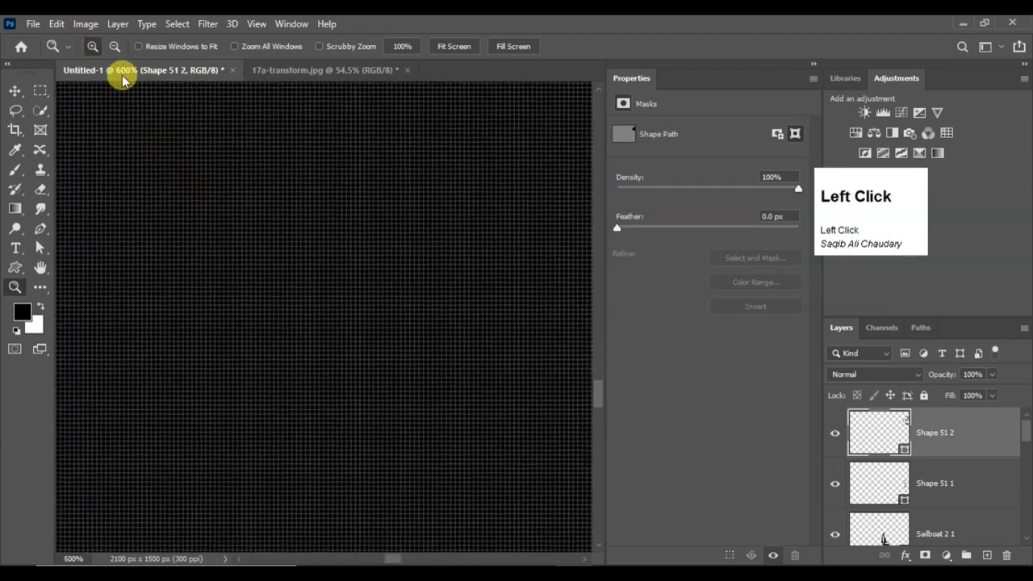
Zoom back out to 33.3% with the Zoom tool in zoom-out mode
{"action": "left_click", "coordinate": [213, 191]}
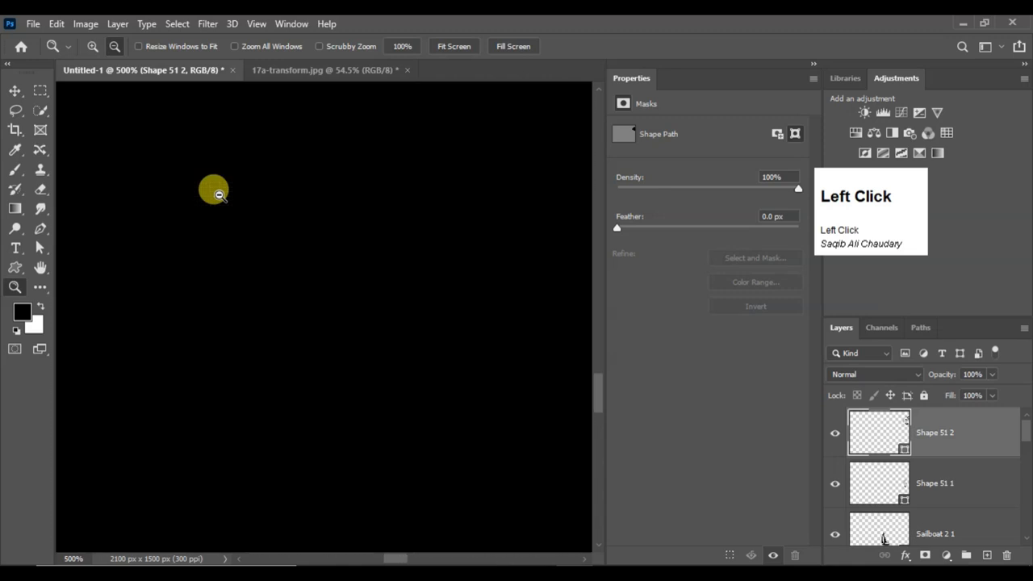
{"action": "left_click", "coordinate": [219, 194]}
{"action": "left_click", "coordinate": [220, 194]}
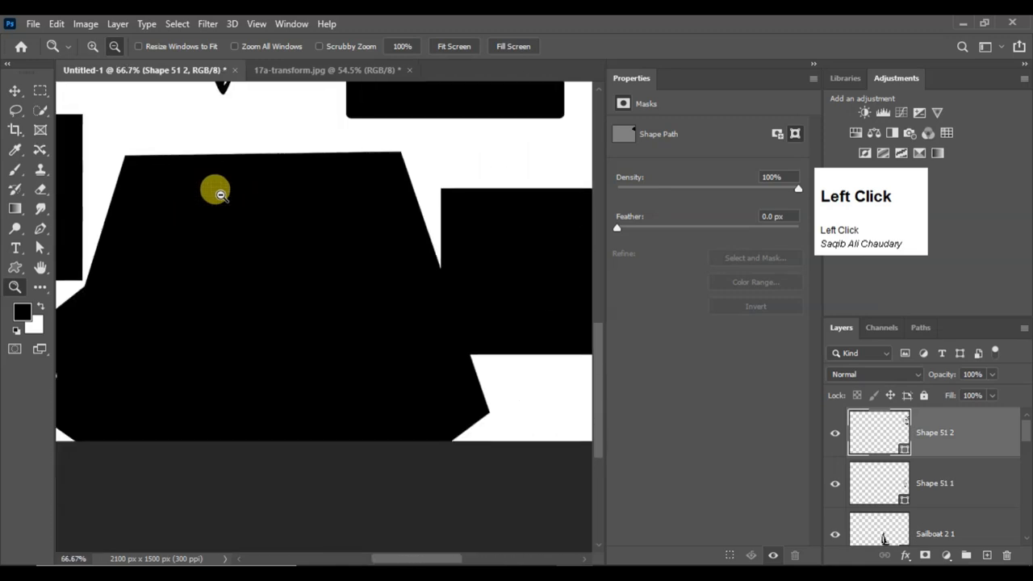
{"action": "left_click", "coordinate": [220, 195]}
{"action": "left_click", "coordinate": [221, 195]}
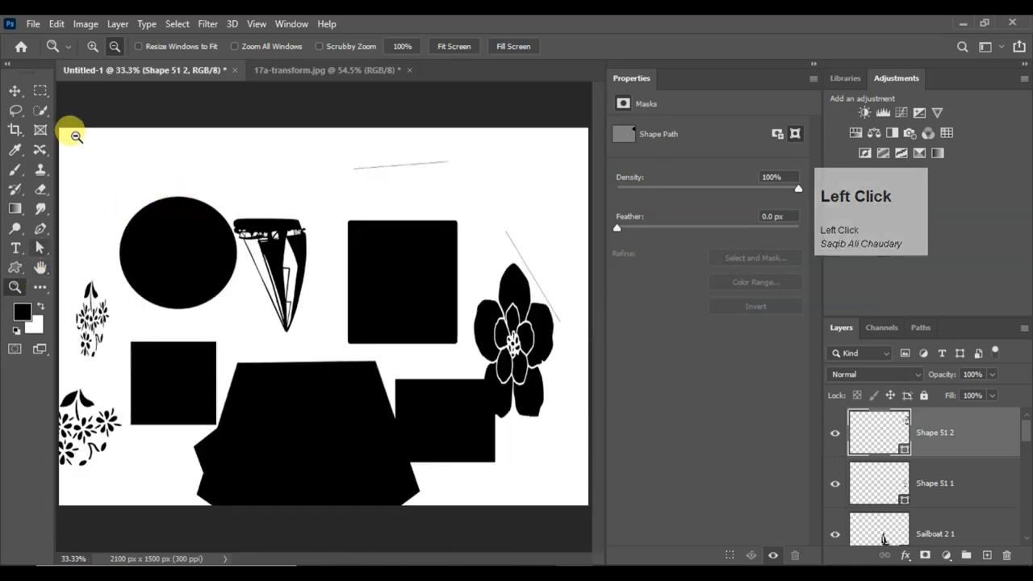
Zoom in on the circle to 100%, and zoom back out to 33.3% with the Zoom tool
{"action": "left_click", "coordinate": [91, 53]}
{"action": "left_click", "coordinate": [178, 232]}
{"action": "left_click", "coordinate": [177, 231]}
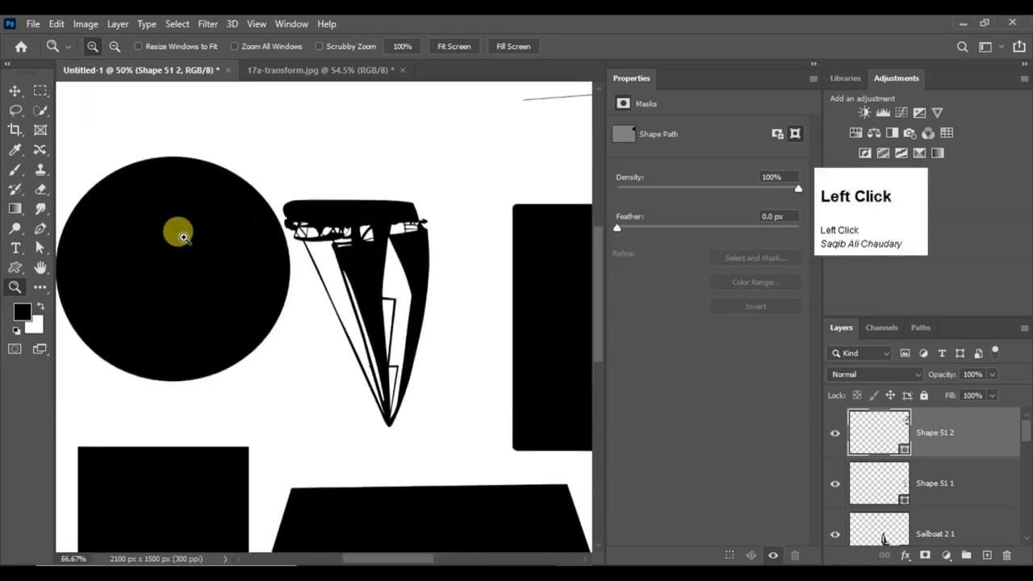
{"action": "left_click", "coordinate": [178, 232]}
{"action": "left_click", "coordinate": [115, 46]}
{"action": "left_click", "coordinate": [221, 203]}
{"action": "left_click", "coordinate": [223, 203]}
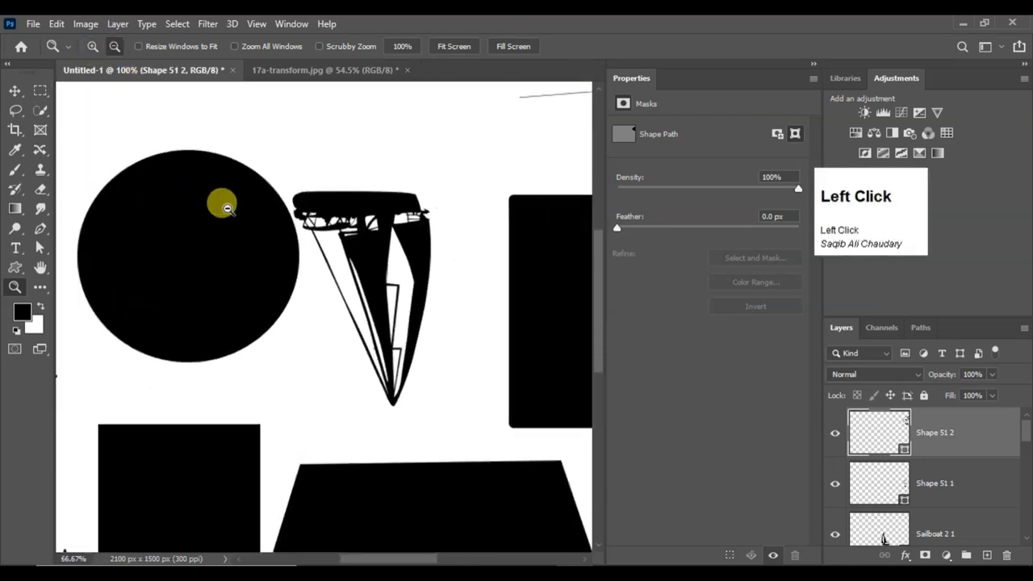
{"action": "left_click", "coordinate": [221, 202]}
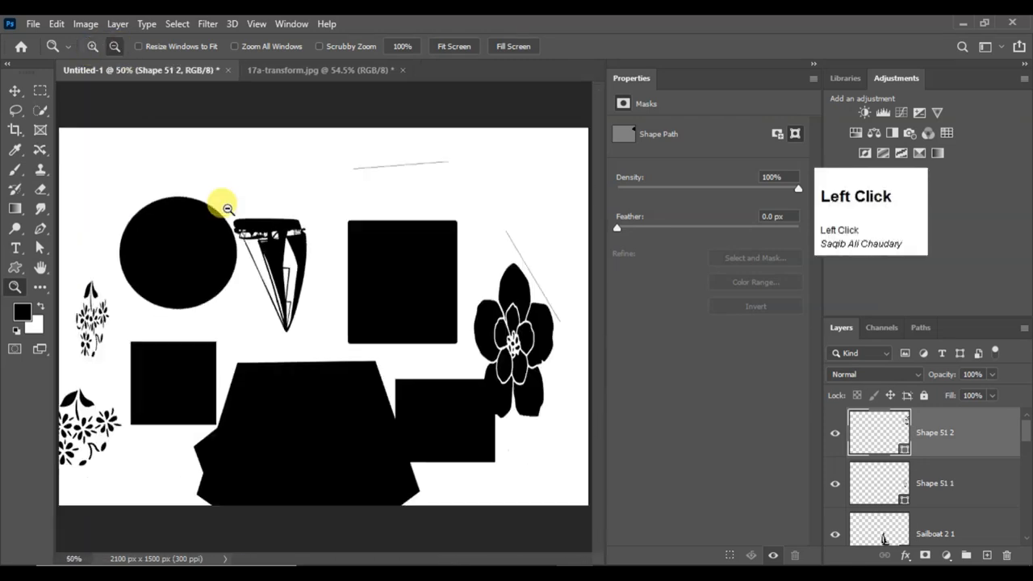
{"action": "left_click", "coordinate": [232, 270], "text": "alt"}
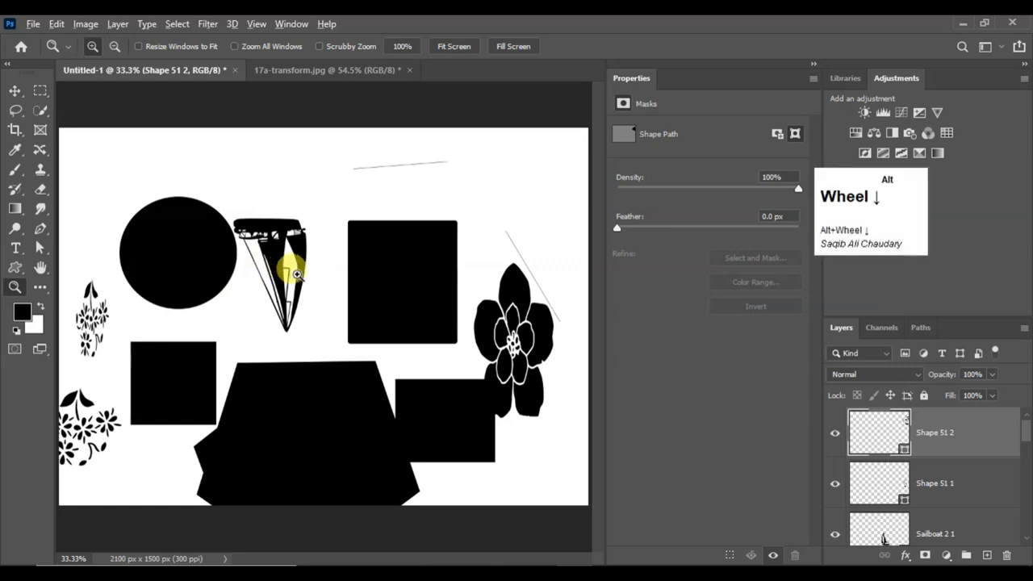
Zoom in and out around the sailboat shape without switching the zoom mode
{"action": "scroll", "coordinate": [297, 274], "scroll_direction": "down", "scroll_amount": 2}
{"action": "scroll", "coordinate": [299, 276], "scroll_direction": "up", "scroll_amount": 8}
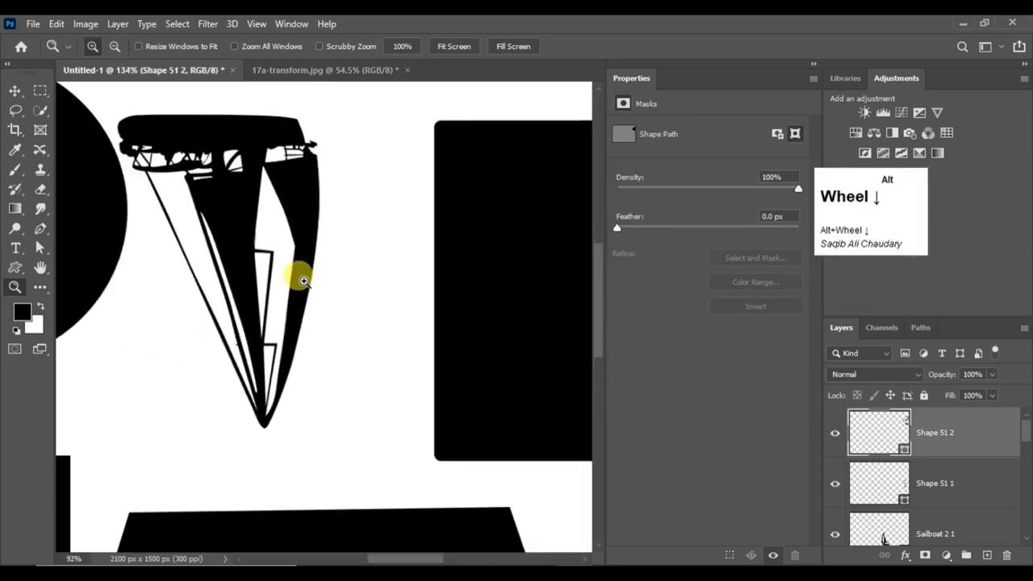
{"action": "scroll", "coordinate": [302, 279], "scroll_direction": "down", "scroll_amount": 3}
{"action": "scroll", "coordinate": [300, 277], "scroll_direction": "up", "scroll_amount": 3}
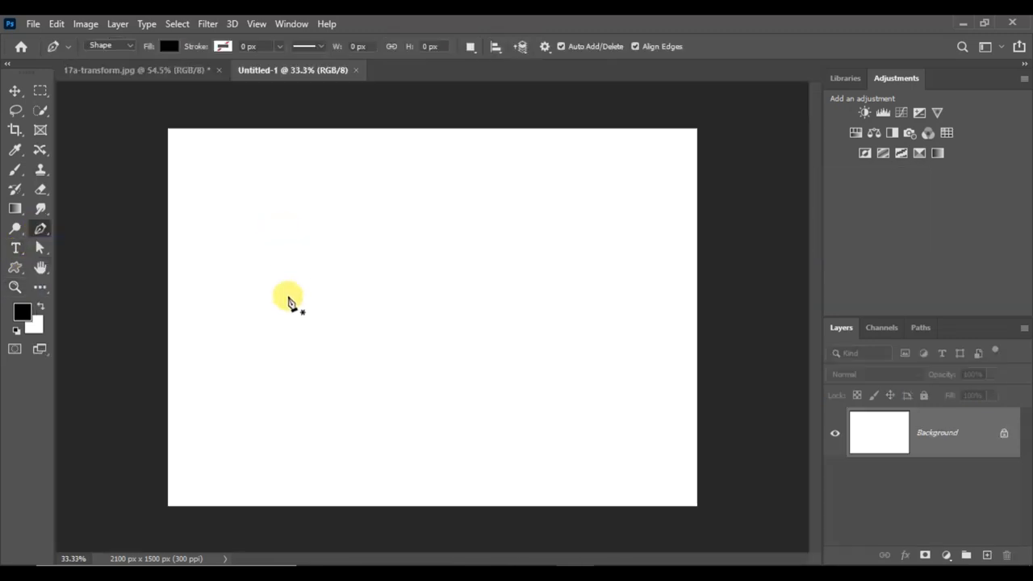
Draw a curved Pen tool segment about 984 px wide and 252 px high, and bend its outgoing handle independently
{"action": "left_click", "coordinate": [300, 289]}
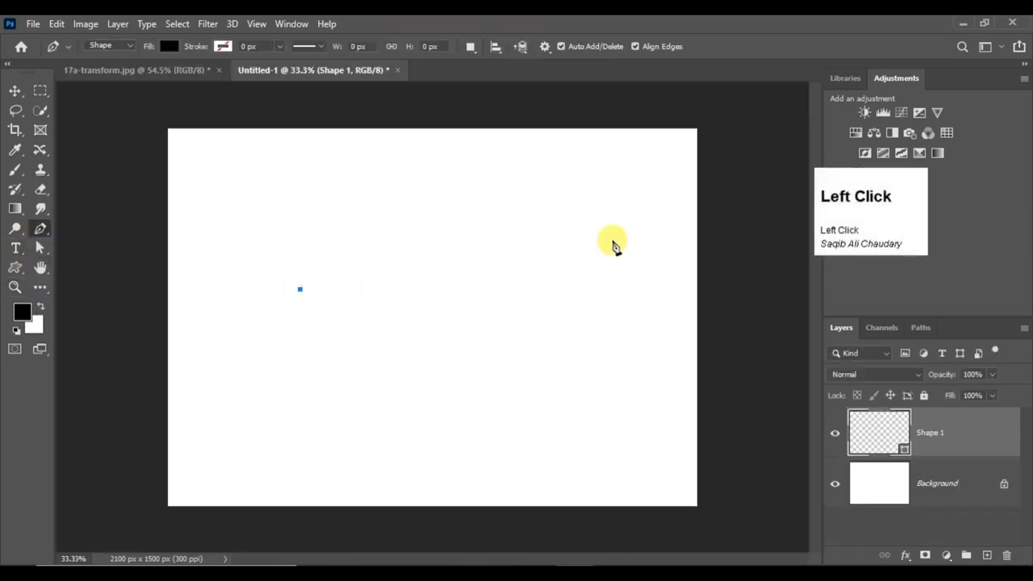
{"action": "left_click_drag", "start_coordinate": [548, 226], "coordinate": [590, 180]}
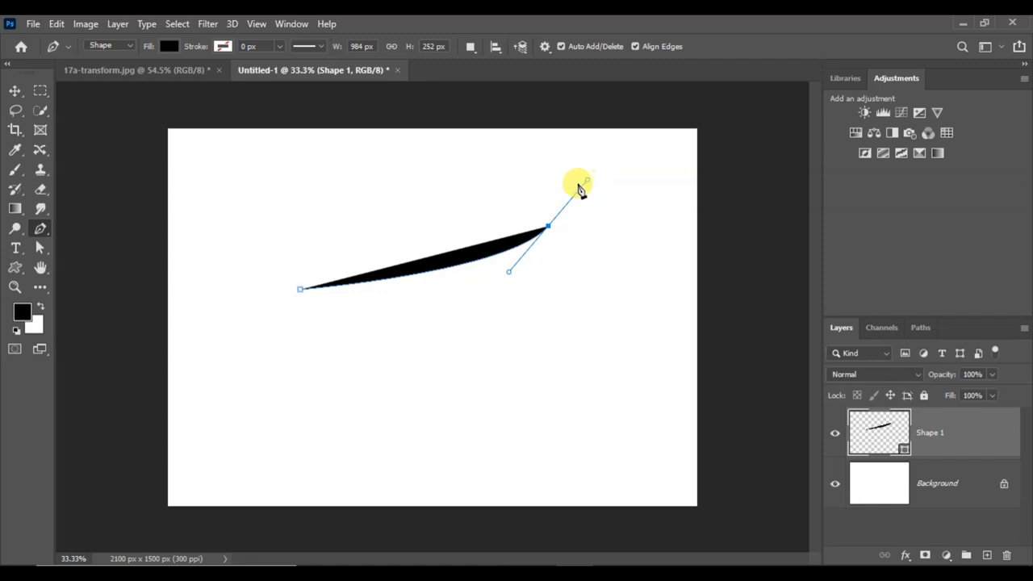
{"action": "mouse_move", "coordinate": [578, 187]}
{"action": "left_mouse_down"}
{"action": "mouse_move", "coordinate": [600, 203]}
{"action": "mouse_move", "coordinate": [608, 240]}
{"action": "mouse_move", "coordinate": [583, 195]}
{"action": "mouse_move", "coordinate": [592, 202]}
{"action": "left_mouse_up"}
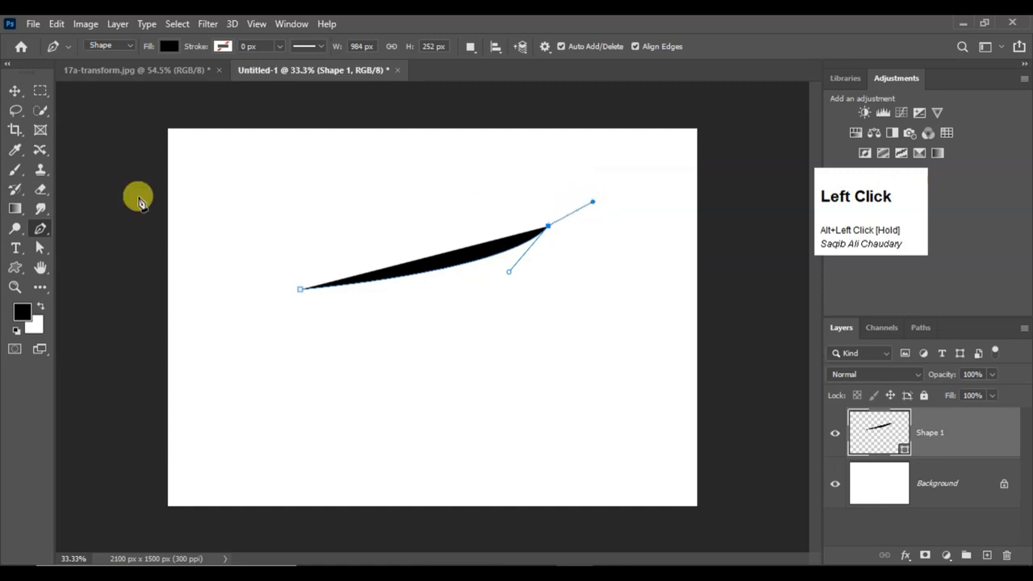
Try adjusting the curve's end anchor point and its outgoing handle with the Direct Selection tool
{"action": "right_click", "coordinate": [41, 247]}
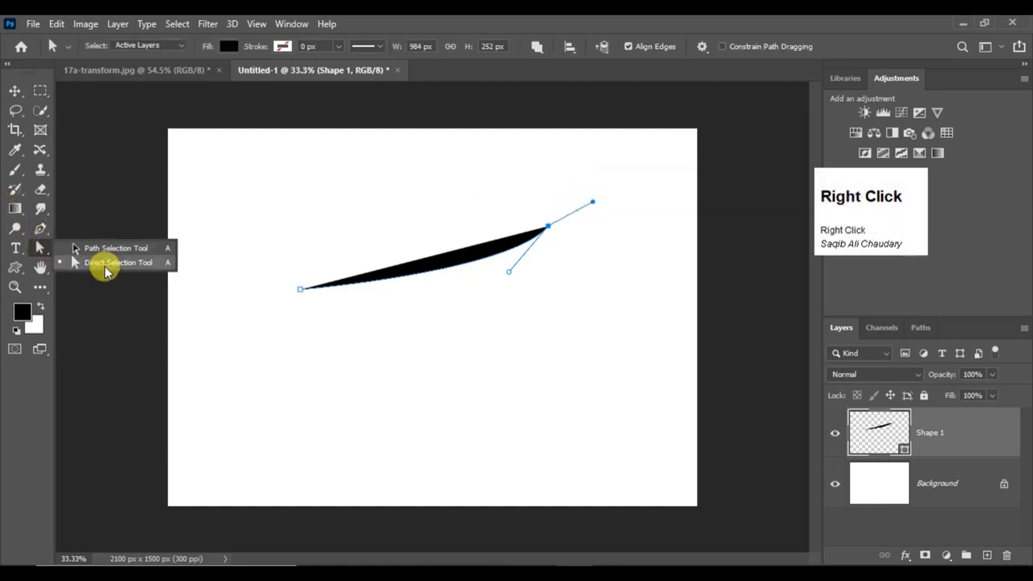
{"action": "key", "text": "alt"}
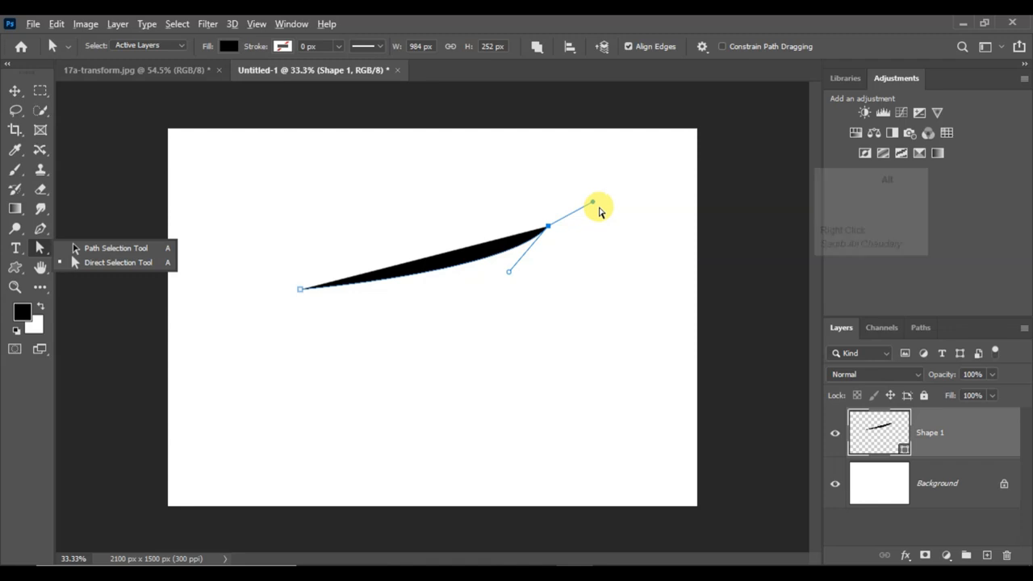
{"action": "left_click_drag", "start_coordinate": [593, 205], "coordinate": [587, 230]}
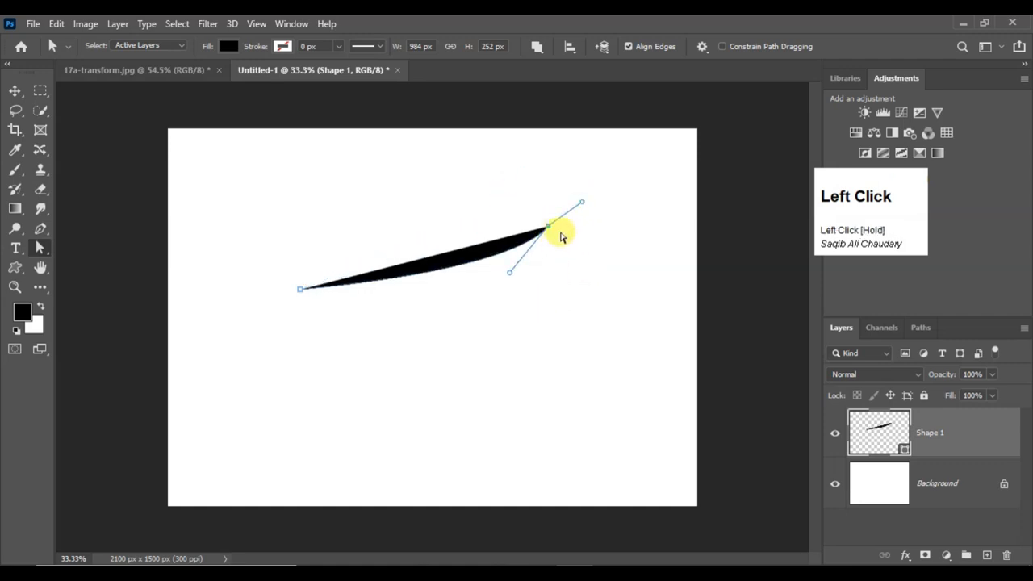
{"action": "left_click_drag", "start_coordinate": [546, 227], "coordinate": [559, 230]}
{"action": "right_click", "coordinate": [37, 249]}
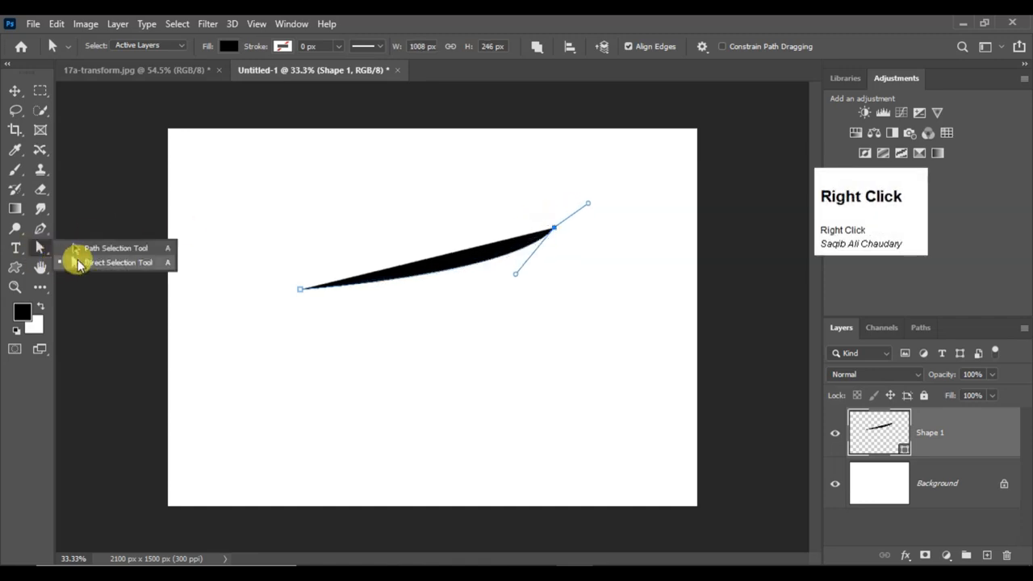
{"action": "left_click", "coordinate": [78, 264]}
{"action": "mouse_move", "coordinate": [554, 230]}
{"action": "left_mouse_down"}
{"action": "mouse_move", "coordinate": [532, 222]}
{"action": "mouse_move", "coordinate": [552, 246]}
{"action": "left_mouse_up"}
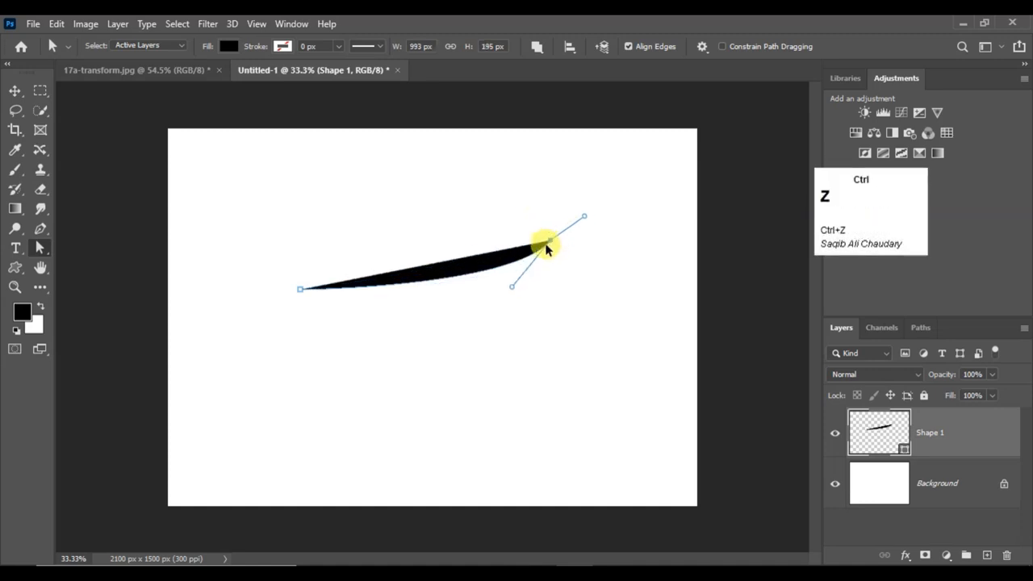
Undo the last edits to the curve's end anchor and handle
{"action": "key", "text": "ctrl+z"}
{"action": "key", "text": "ctrl+z"}
{"action": "key", "text": "ctrl+z"}
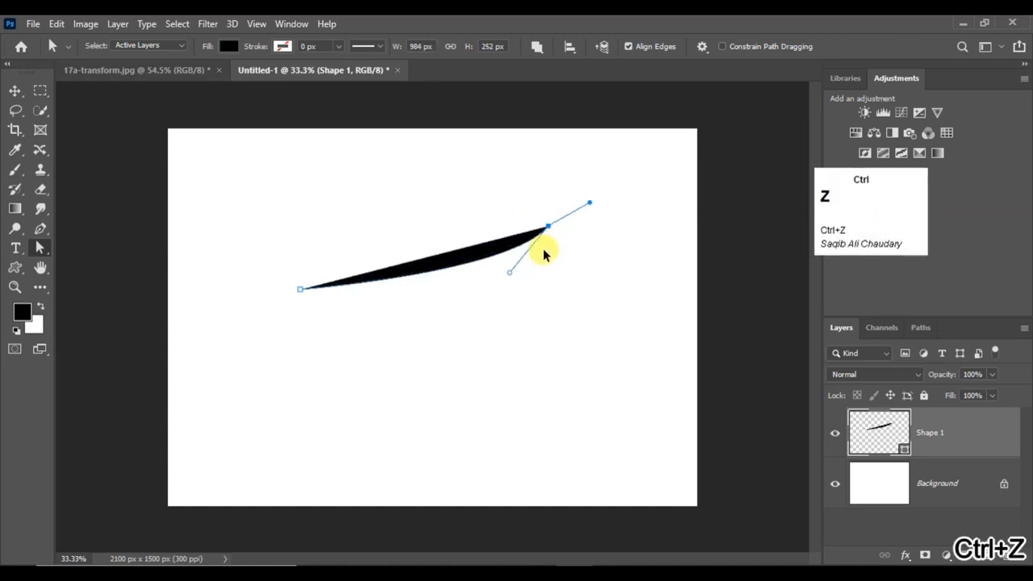
Try continuing the curve with the Pen tool by bending the outgoing handle downward and adding a curved anchor below the end point
{"action": "right_click", "coordinate": [40, 228]}
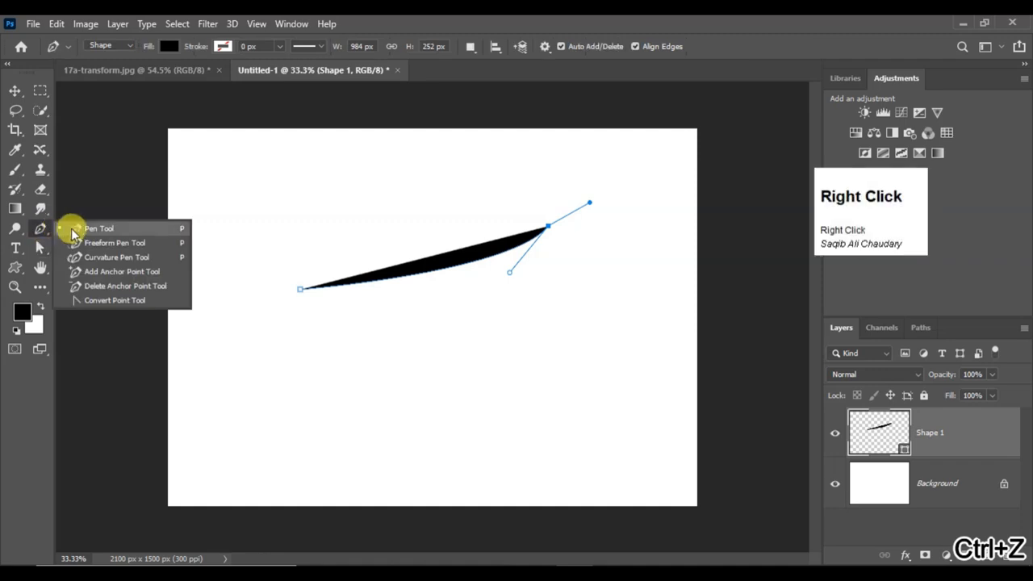
{"action": "left_click", "coordinate": [72, 232]}
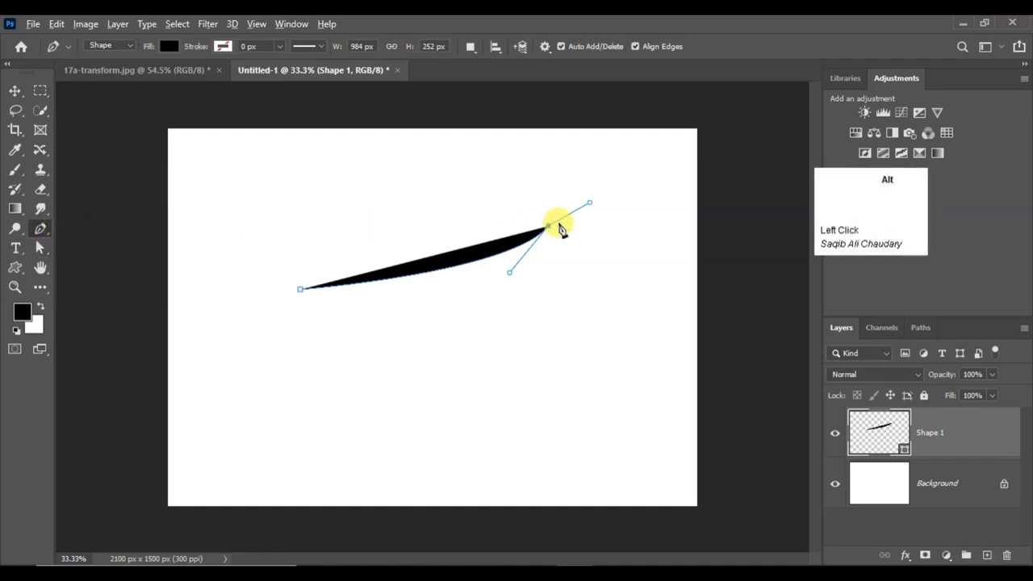
{"action": "mouse_move", "coordinate": [590, 202]}
{"action": "left_mouse_down"}
{"action": "mouse_move", "coordinate": [593, 217]}
{"action": "mouse_move", "coordinate": [582, 193]}
{"action": "mouse_move", "coordinate": [583, 212]}
{"action": "left_mouse_up"}
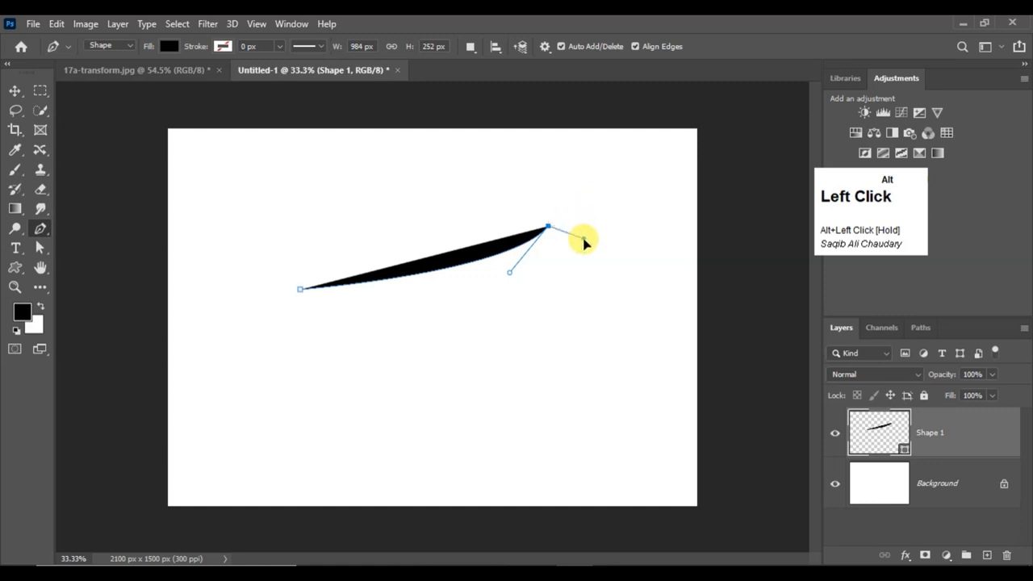
{"action": "left_click_drag", "start_coordinate": [564, 276], "coordinate": [617, 242]}
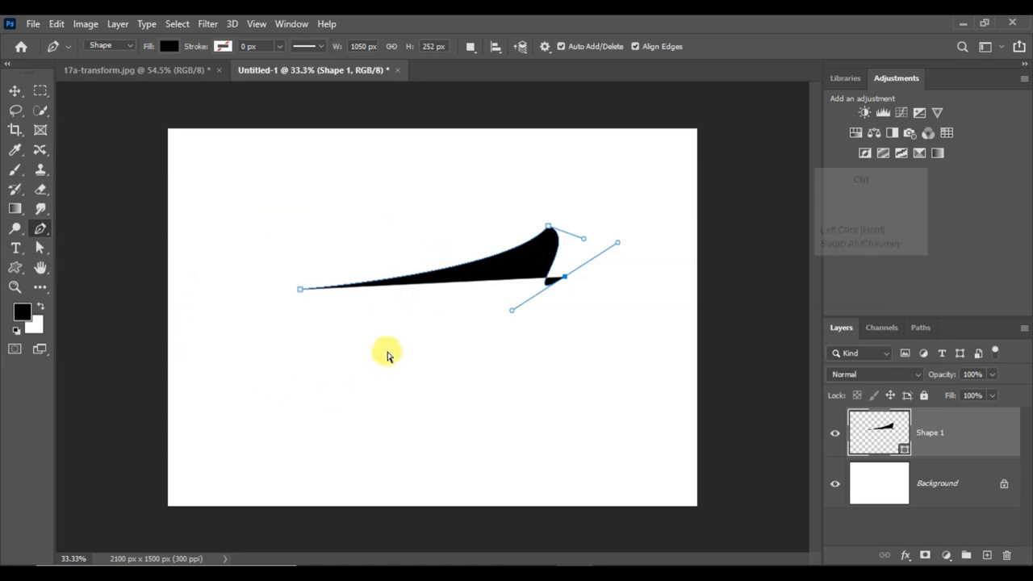
{"action": "key", "text": "ctrl+z"}
Draw a closed four-anchor shape with curved sides near the canvas centre, about 948 px wide and 435 px high
{"action": "left_click", "coordinate": [280, 251]}
{"action": "left_click_drag", "start_coordinate": [498, 233], "coordinate": [497, 234]}
{"action": "left_click_drag", "start_coordinate": [506, 302], "coordinate": [473, 338]}
{"action": "left_click_drag", "start_coordinate": [305, 319], "coordinate": [288, 257]}
{"action": "key", "text": "ctrl+z"}
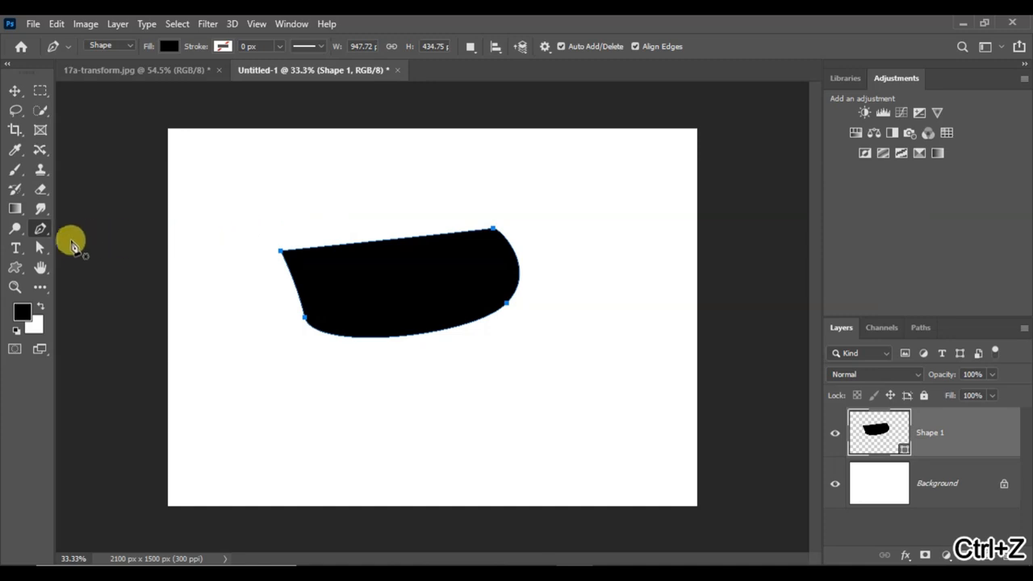
Draw a second curved Pen tool shape above the first, about 1236 px wide and 432 px high, repositioning its anchors while placing them
{"action": "left_click", "coordinate": [277, 191]}
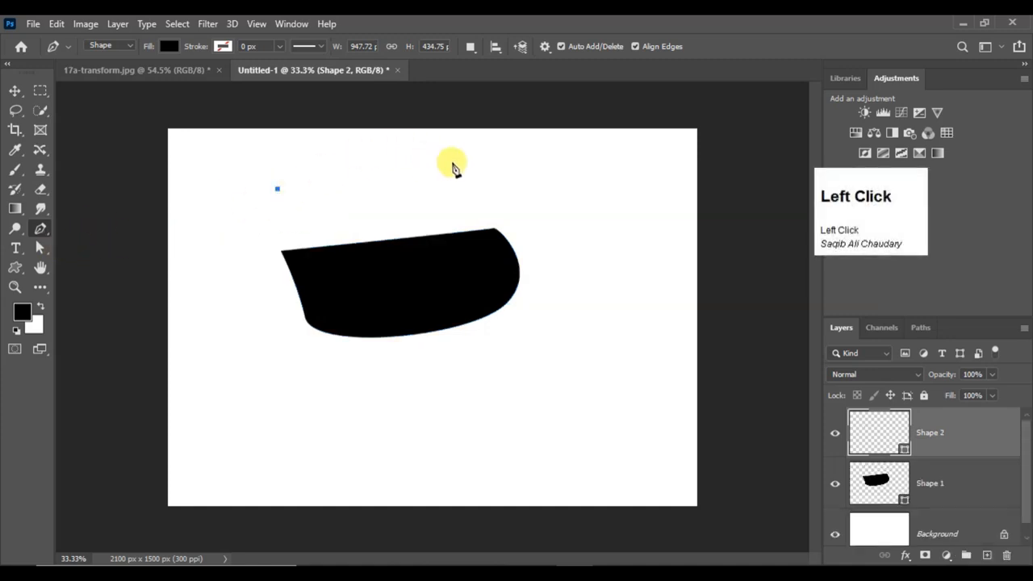
{"action": "left_click_drag", "start_coordinate": [456, 164], "coordinate": [464, 178]}
{"action": "left_click_drag", "start_coordinate": [584, 182], "coordinate": [598, 208]}
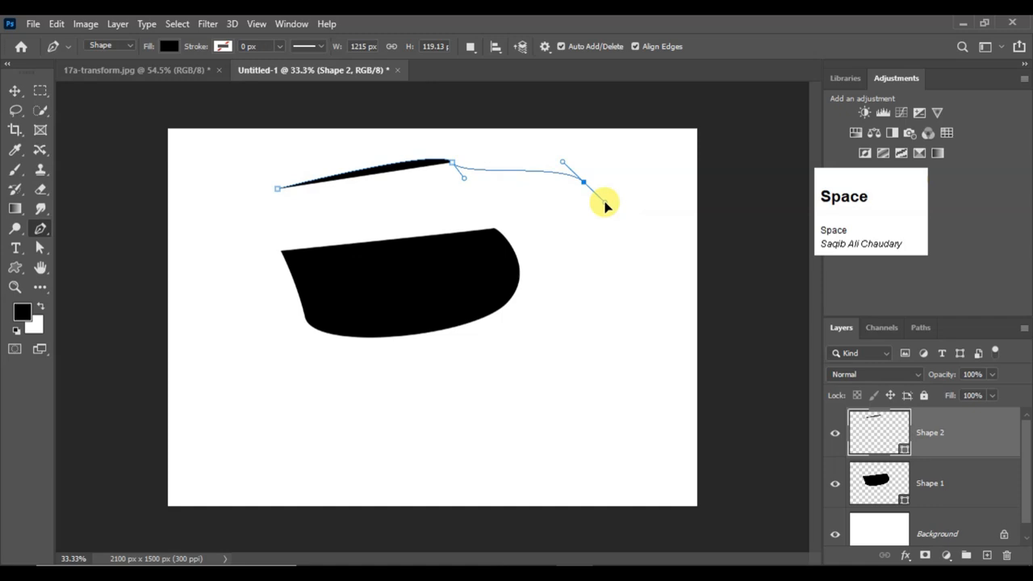
{"action": "key", "text": "space"}
{"action": "mouse_move", "coordinate": [606, 205]}
{"action": "left_mouse_down"}
{"action": "mouse_move", "coordinate": [592, 201]}
{"action": "mouse_move", "coordinate": [554, 221]}
{"action": "mouse_move", "coordinate": [595, 173]}
{"action": "mouse_move", "coordinate": [583, 234]}
{"action": "mouse_move", "coordinate": [595, 175]}
{"action": "mouse_move", "coordinate": [596, 197]}
{"action": "left_mouse_up"}
{"action": "mouse_move", "coordinate": [616, 240]}
{"action": "left_mouse_down"}
{"action": "mouse_move", "coordinate": [623, 253]}
{"action": "mouse_move", "coordinate": [634, 214]}
{"action": "mouse_move", "coordinate": [575, 286]}
{"action": "mouse_move", "coordinate": [659, 202]}
{"action": "mouse_move", "coordinate": [631, 240]}
{"action": "mouse_move", "coordinate": [607, 223]}
{"action": "left_mouse_up"}
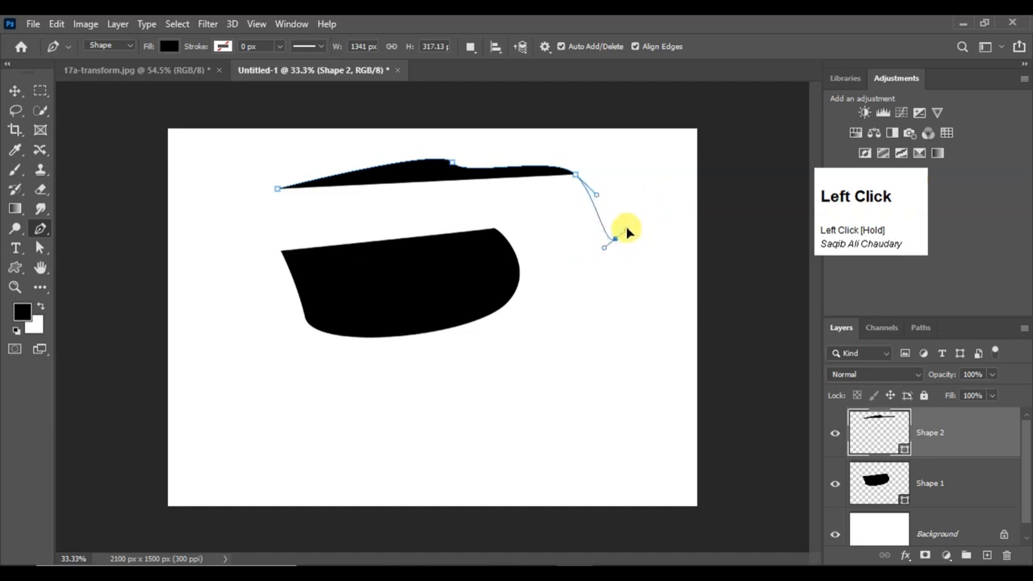
{"action": "left_click_drag", "start_coordinate": [611, 231], "coordinate": [600, 263]}
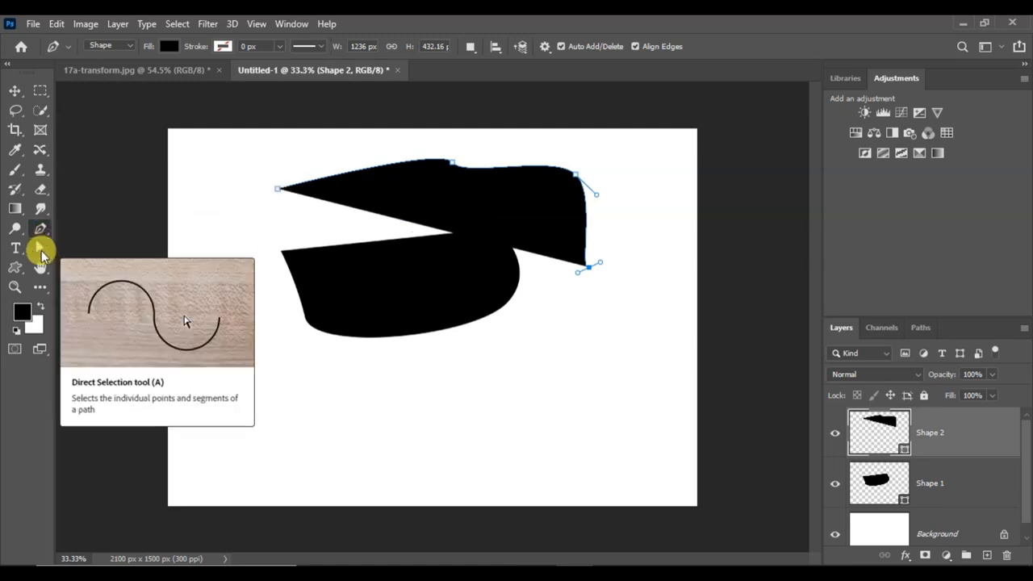
Try moving the whole upper shape left and slightly up with the Path Selection tool
{"action": "right_click", "coordinate": [40, 249]}
{"action": "left_click", "coordinate": [138, 263]}
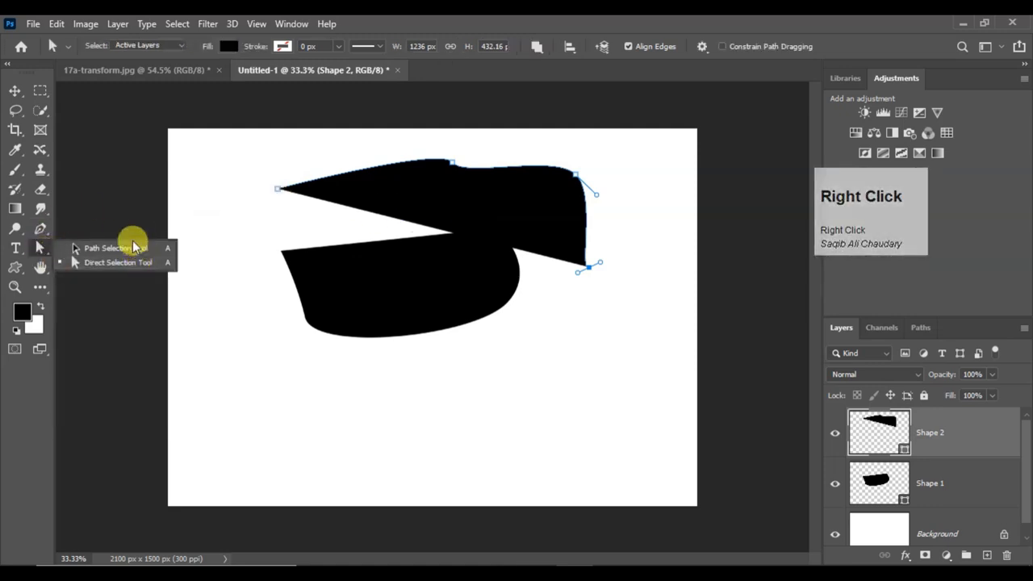
{"action": "left_click_drag", "start_coordinate": [456, 180], "coordinate": [391, 179]}
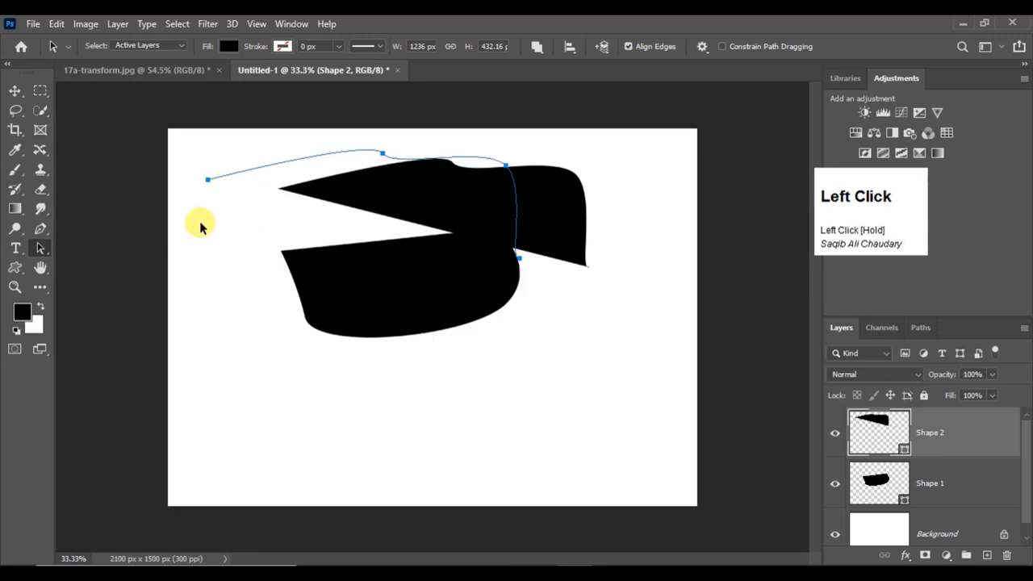
Try pulling only the upper shape's lower-right anchor outward to the right with the Direct Selection tool, widening the shape to about 1443 px
{"action": "right_click", "coordinate": [40, 248]}
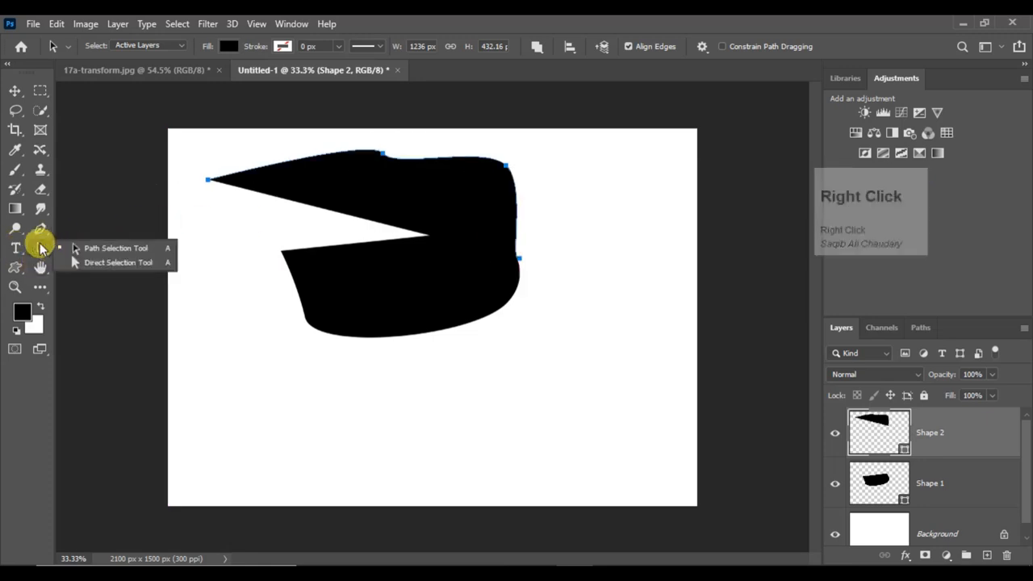
{"action": "left_click", "coordinate": [80, 261]}
{"action": "left_click", "coordinate": [519, 260]}
{"action": "left_click_drag", "start_coordinate": [533, 258], "coordinate": [569, 249]}
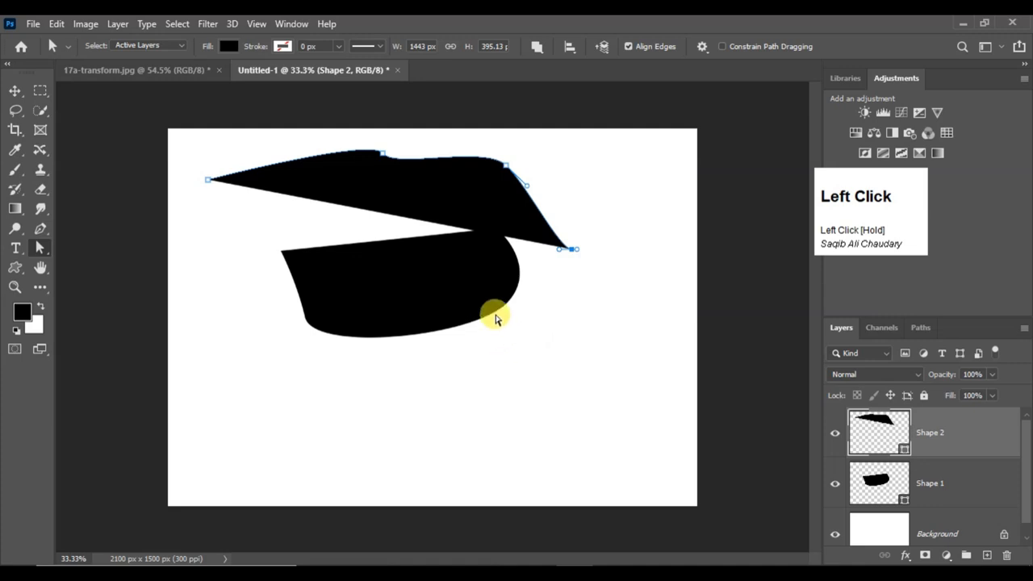
Undo the anchor and path moves and the drawing of the second shape, leaving only the first shape on its layer
{"action": "key", "text": "ctrl"}
{"action": "key", "text": "ctrl+z"}
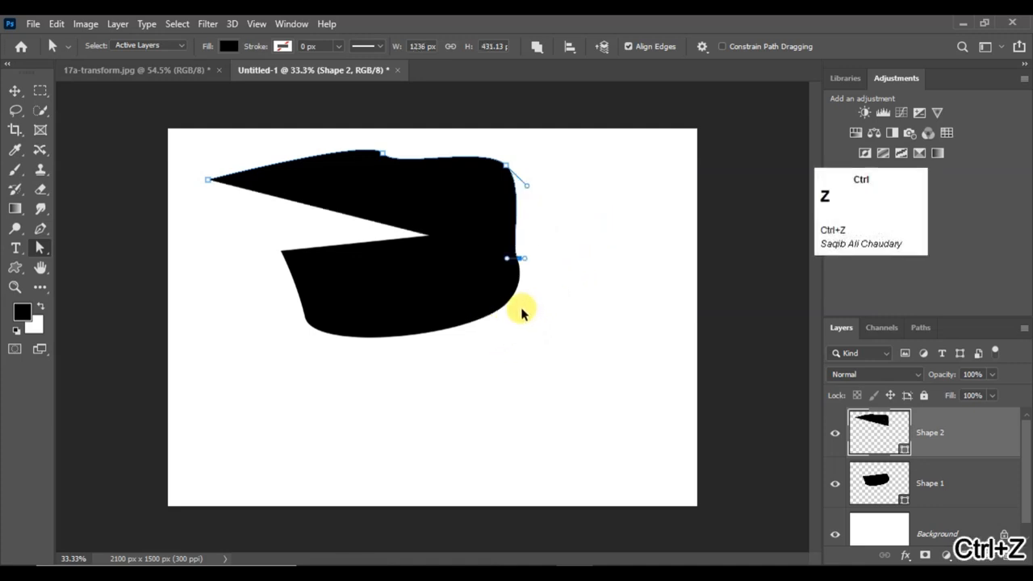
{"action": "key", "text": "ctrl+z"}
{"action": "key", "text": "ctrl+z"}
{"action": "key", "text": "ctrl+z"}
{"action": "key", "text": "ctrl+z"}
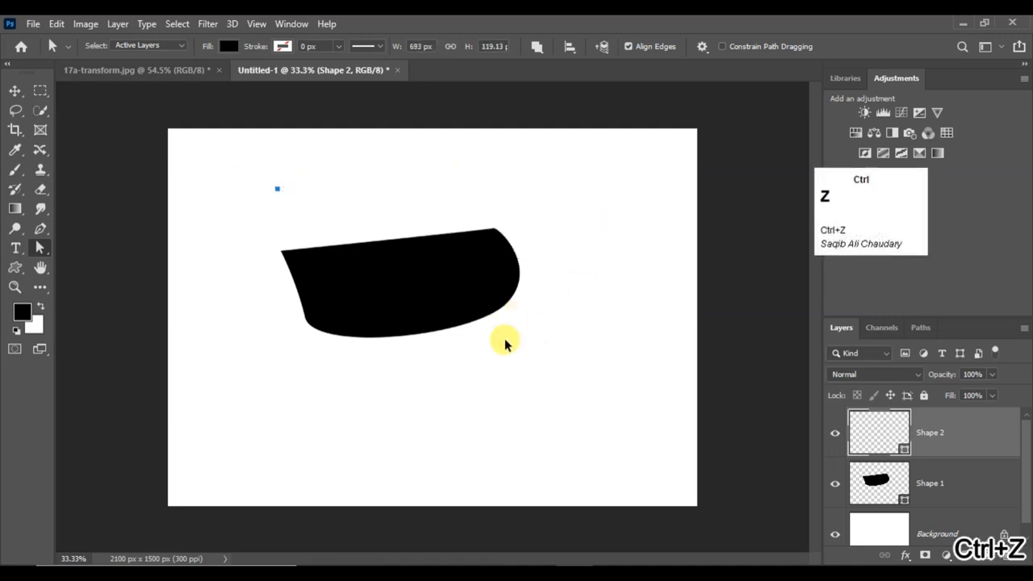
Draw a two-anchor curved Pen tool segment rising to the right below the existing shape, about 1017 px wide and 290 px high
{"action": "right_click", "coordinate": [39, 227]}
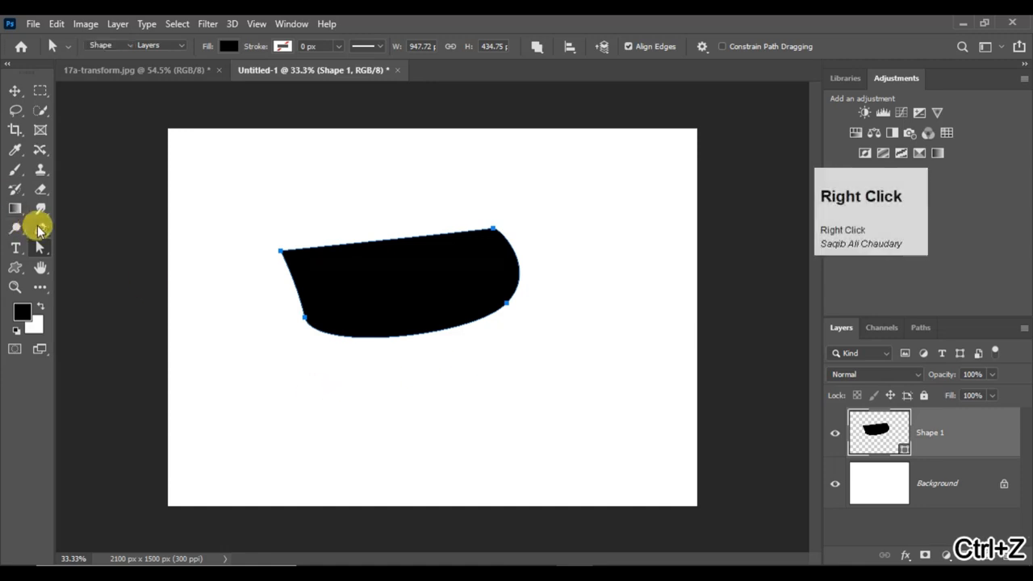
{"action": "right_click", "coordinate": [39, 227]}
{"action": "left_click", "coordinate": [68, 226]}
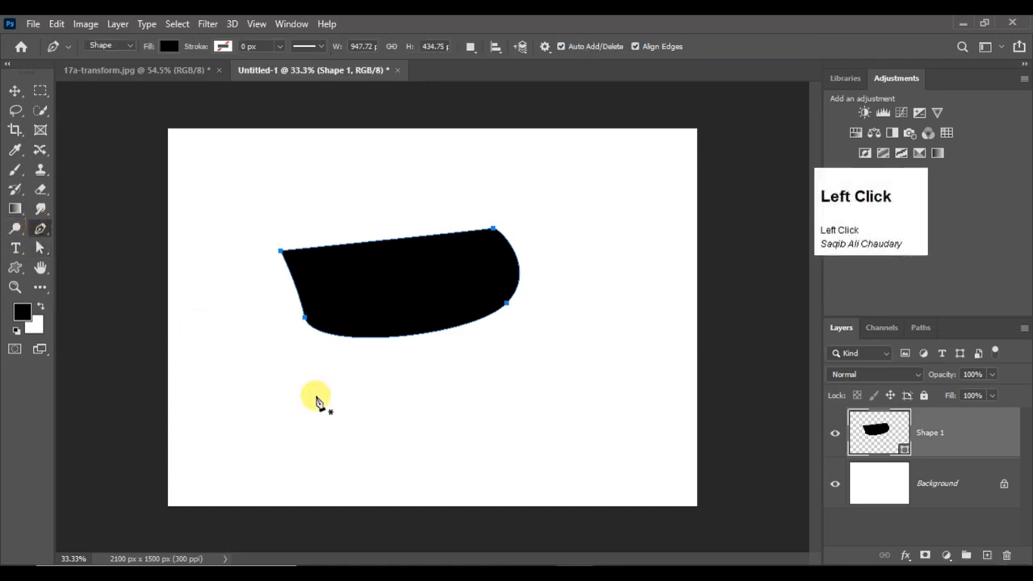
{"action": "left_click", "coordinate": [296, 426]}
{"action": "left_click_drag", "start_coordinate": [553, 364], "coordinate": [565, 406]}
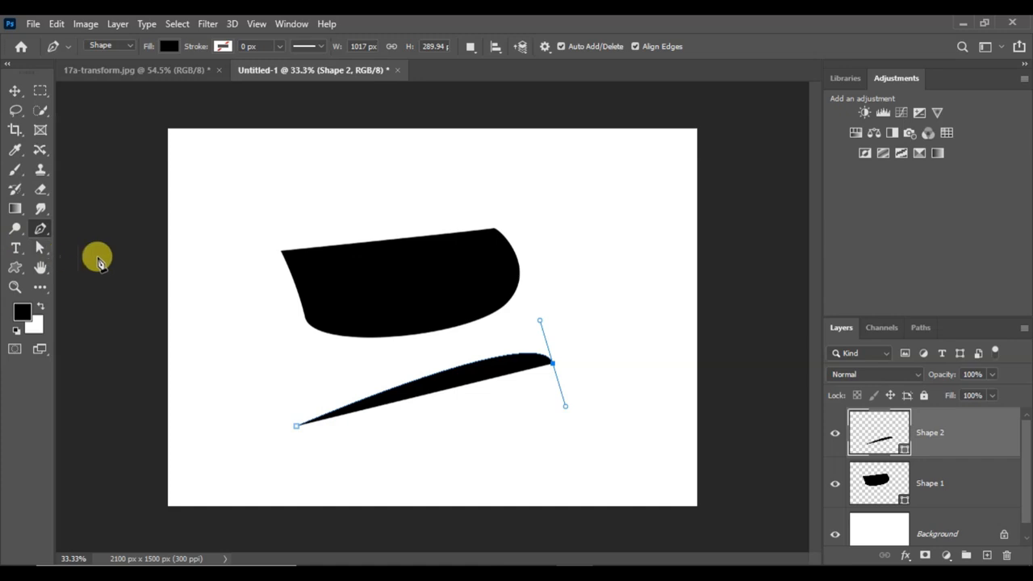
Adjust the end anchor's two handles independently, pulling the incoming one up-left for a fuller arch and swinging the outgoing one down-left
{"action": "key", "text": "alt"}
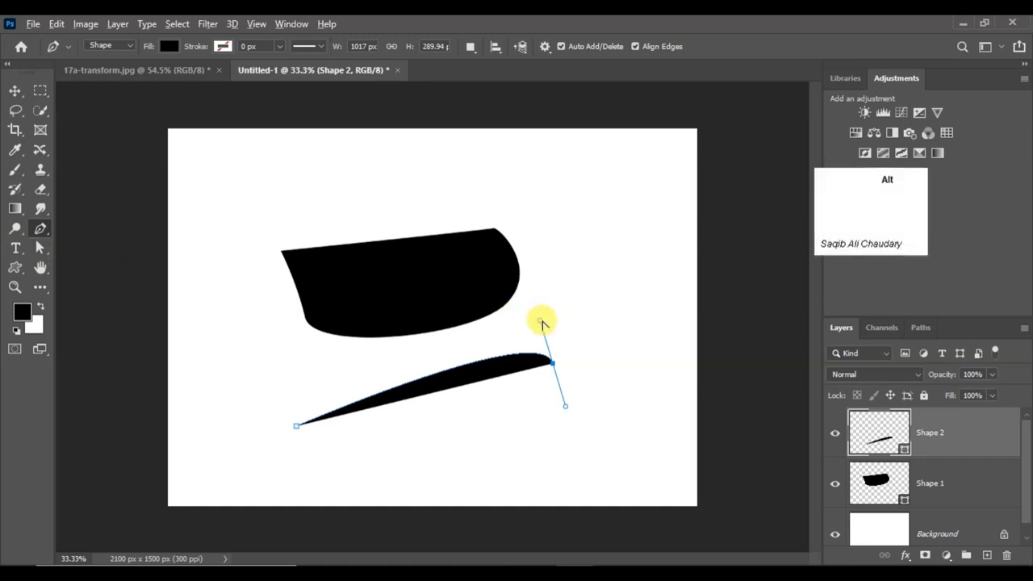
{"action": "left_click_drag", "start_coordinate": [541, 323], "coordinate": [473, 282]}
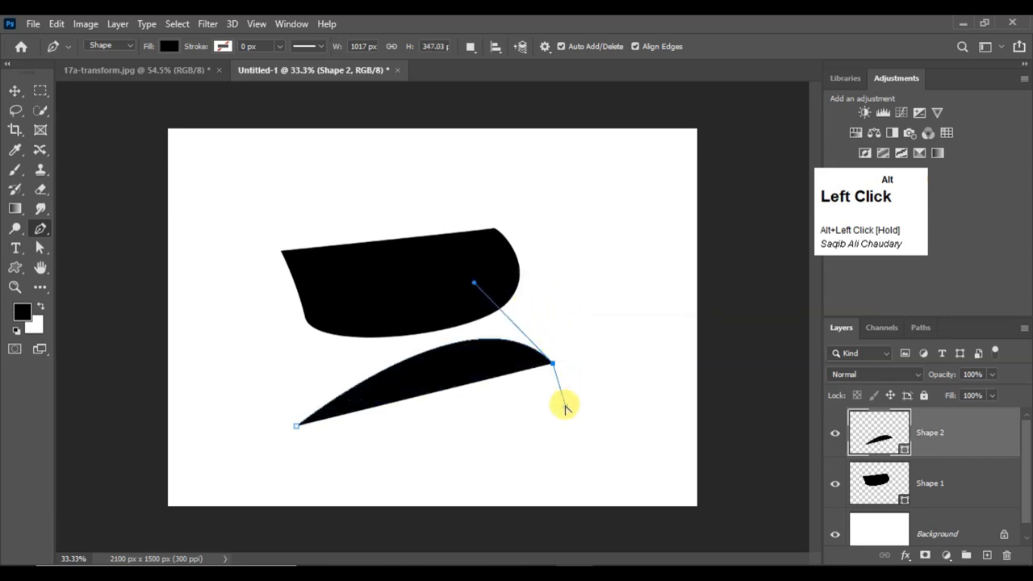
{"action": "left_click_drag", "start_coordinate": [564, 408], "coordinate": [550, 410]}
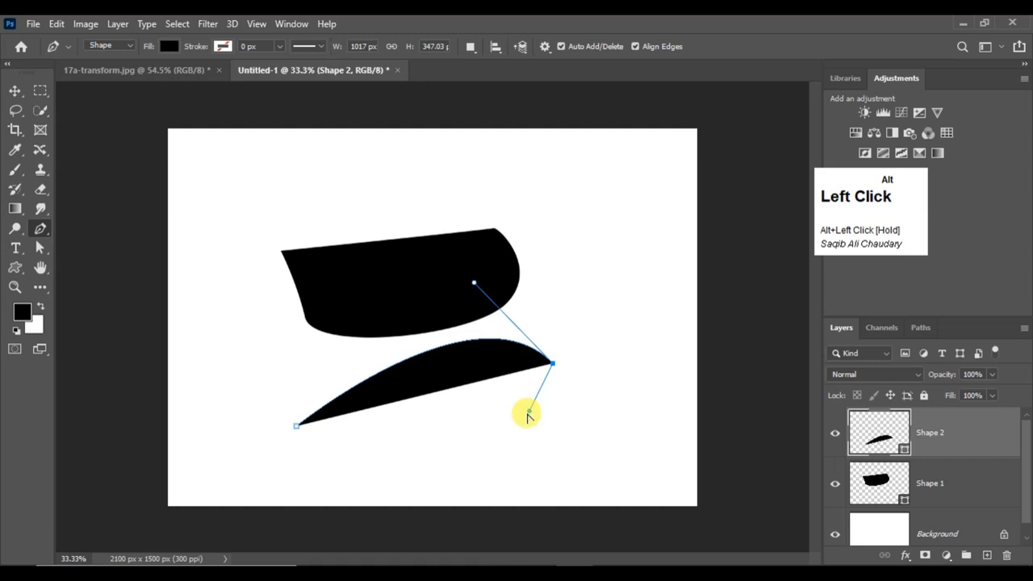
Extend the path with three handle-free anchors, one down-left of the curve's end and two further right, making it about 1263 px wide
{"action": "left_click", "coordinate": [469, 445]}
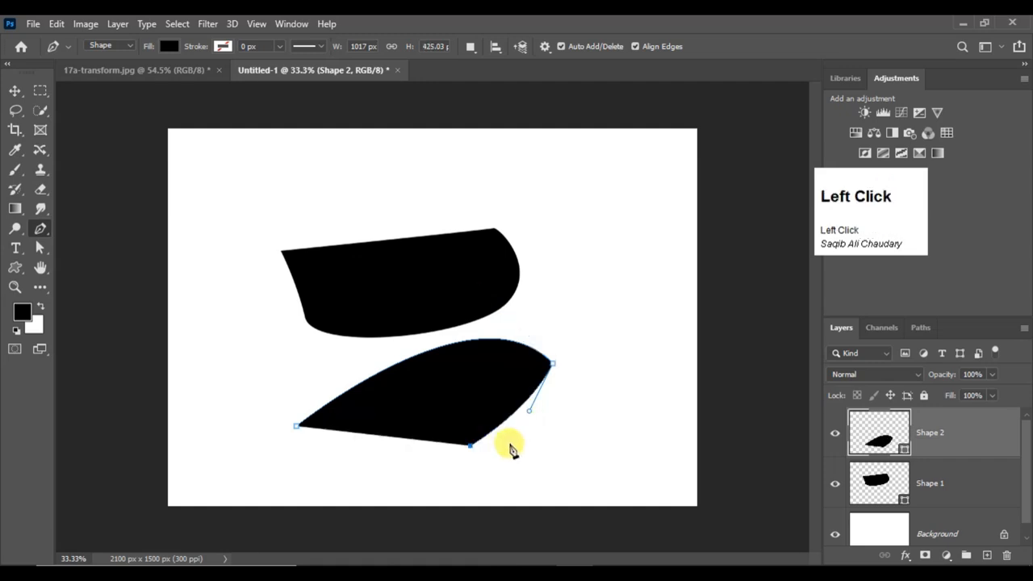
{"action": "left_click", "coordinate": [549, 441]}
{"action": "left_click", "coordinate": [612, 410]}
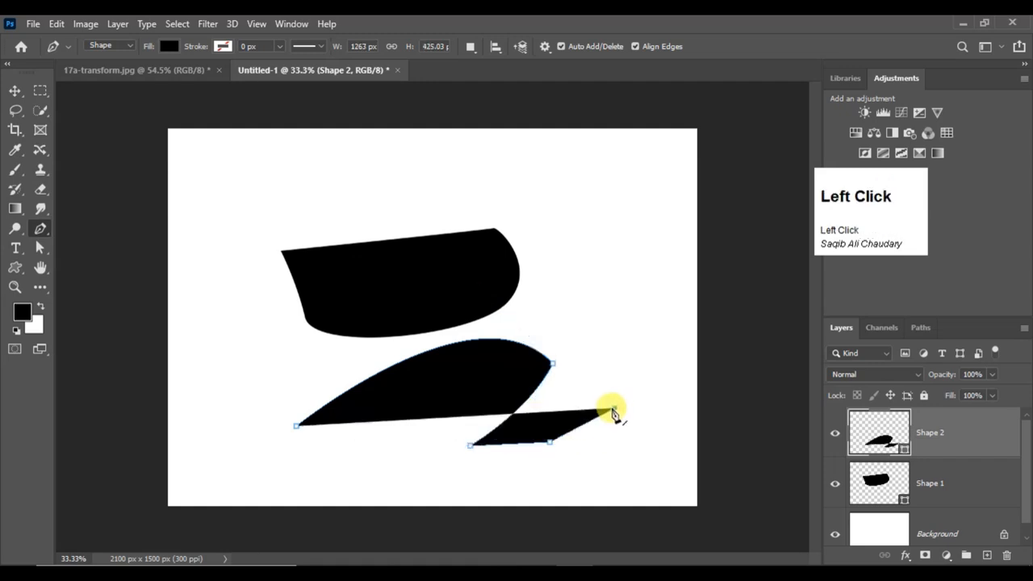
{"action": "key", "text": "ctrl"}
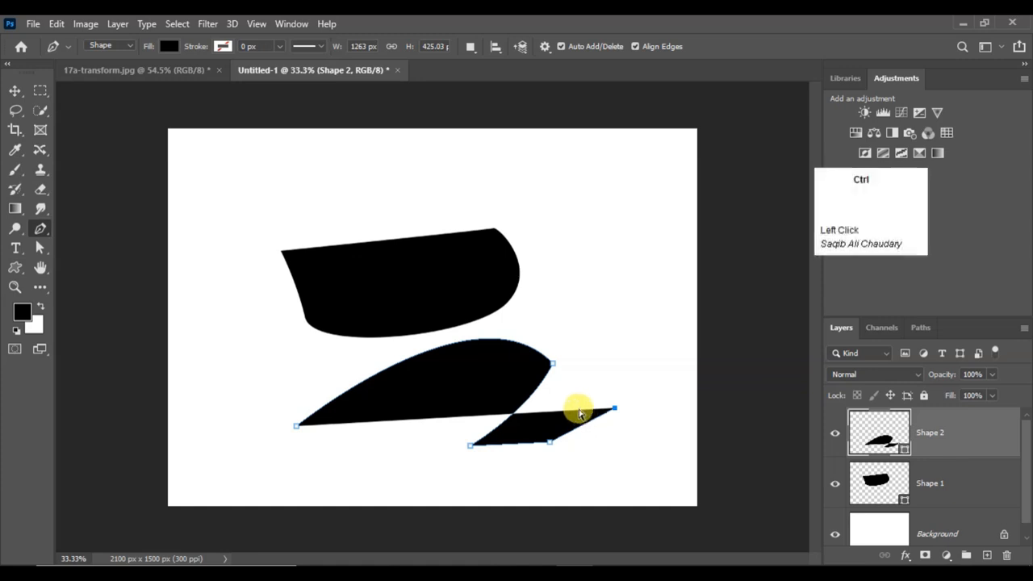